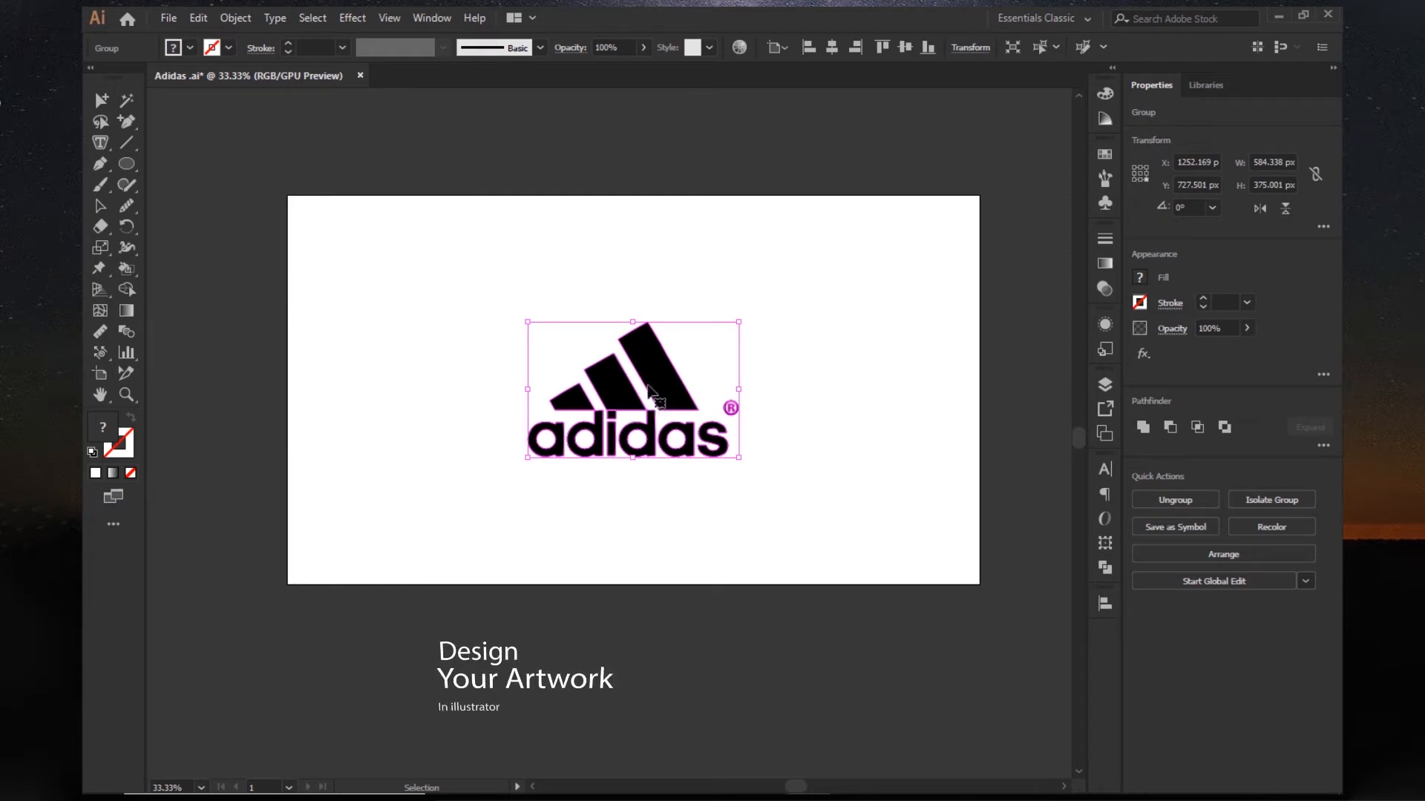
Step: Ungroup the adidas logo and select its parts individually to check that the stripes and wordmark are separate
click(737, 529)
click(834, 468)
click(653, 363)
click(572, 401)
click(607, 454)
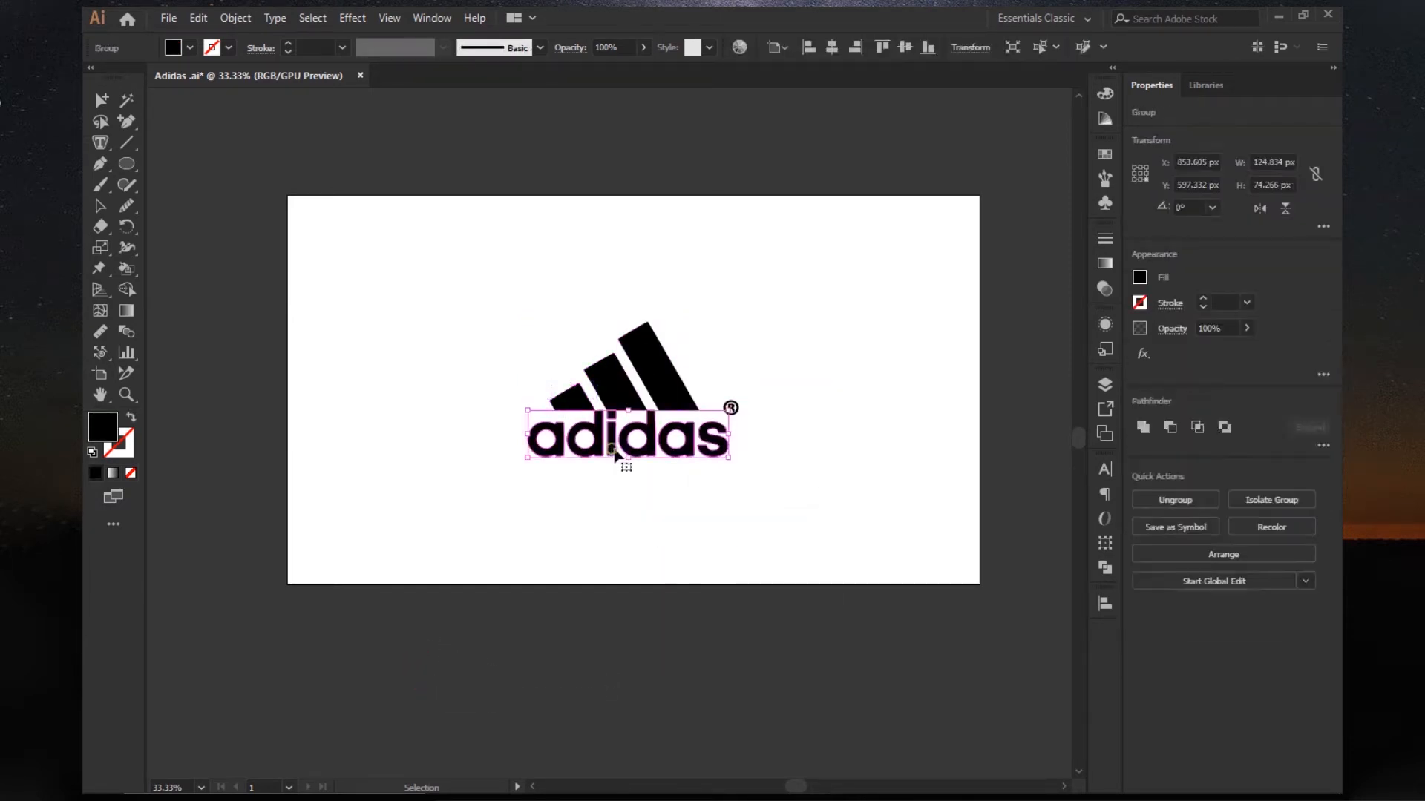
Step: Collect the large, middle and small stripes of the logo as three separate assets for export
click(1105, 409)
click(814, 469)
drag(676, 390, 995, 445)
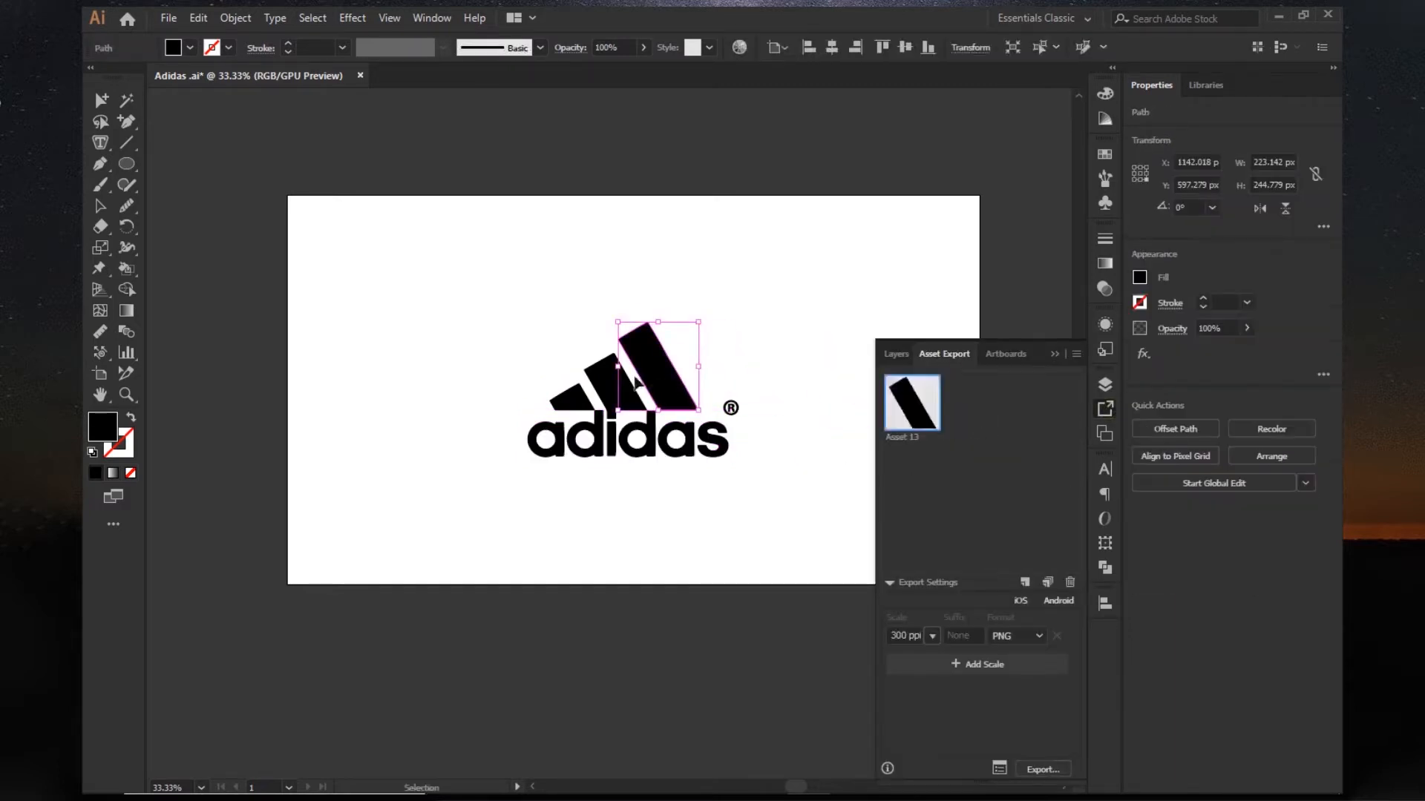
drag(605, 386, 982, 467)
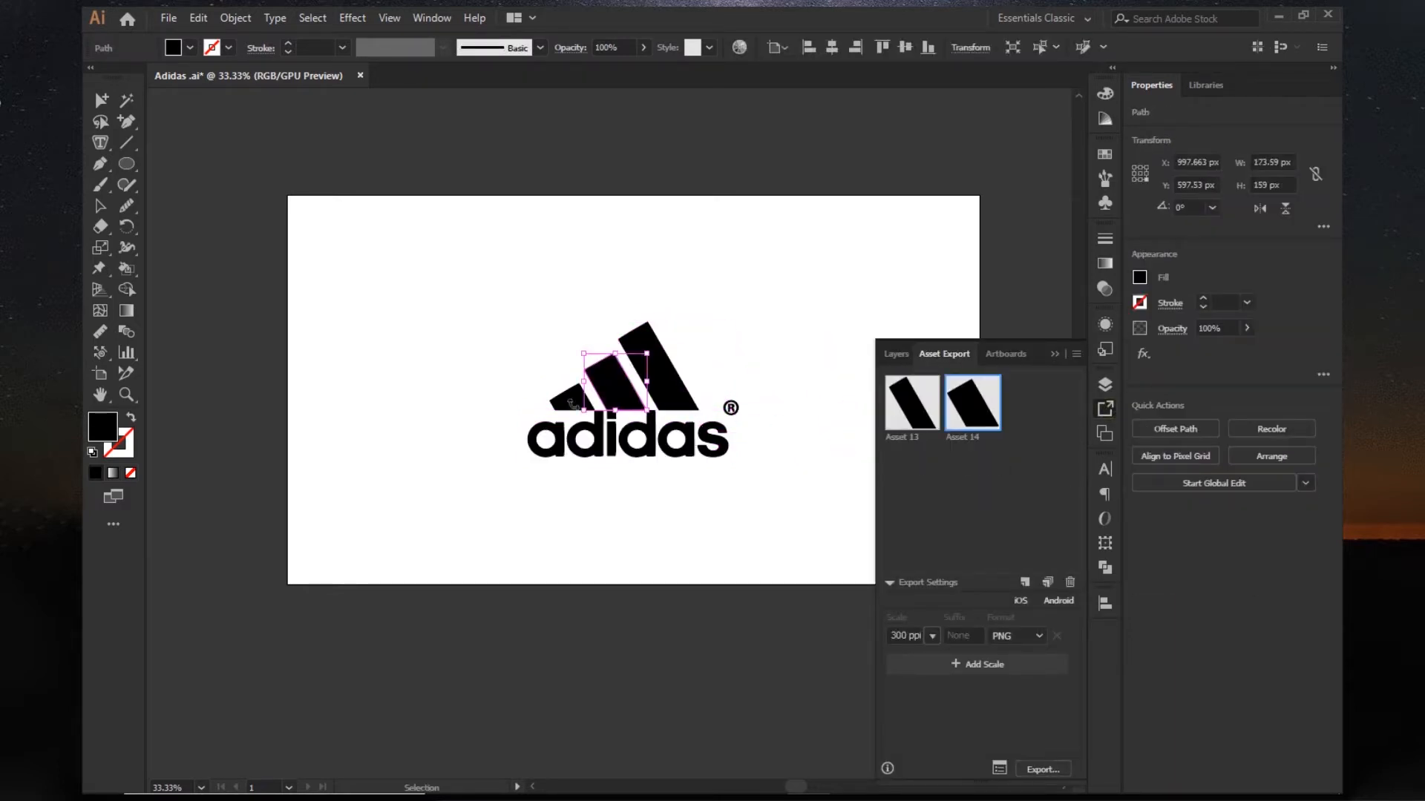
drag(562, 406, 971, 491)
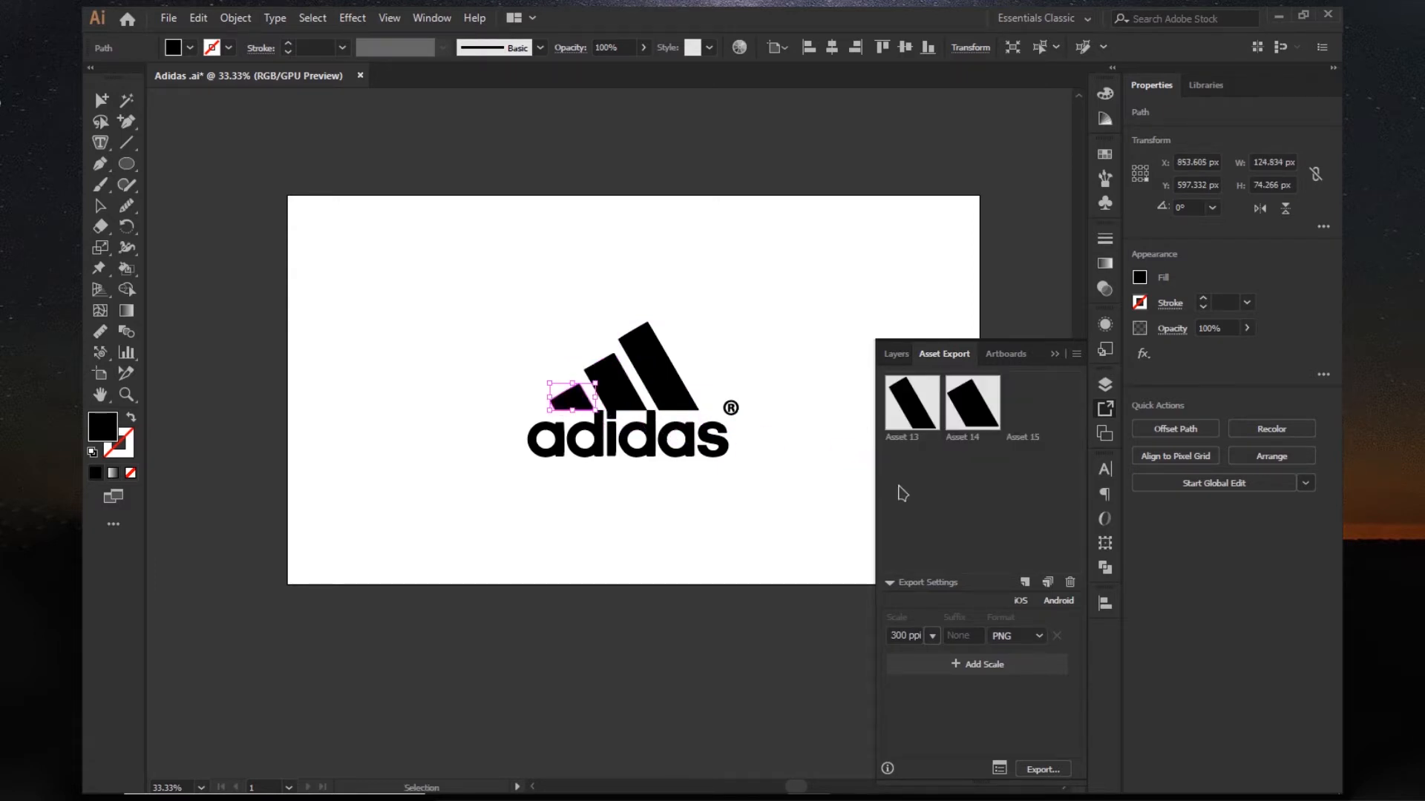
Step: Add the adidas wordmark and the registered trademark symbol as two more separate export assets
drag(684, 449, 1015, 528)
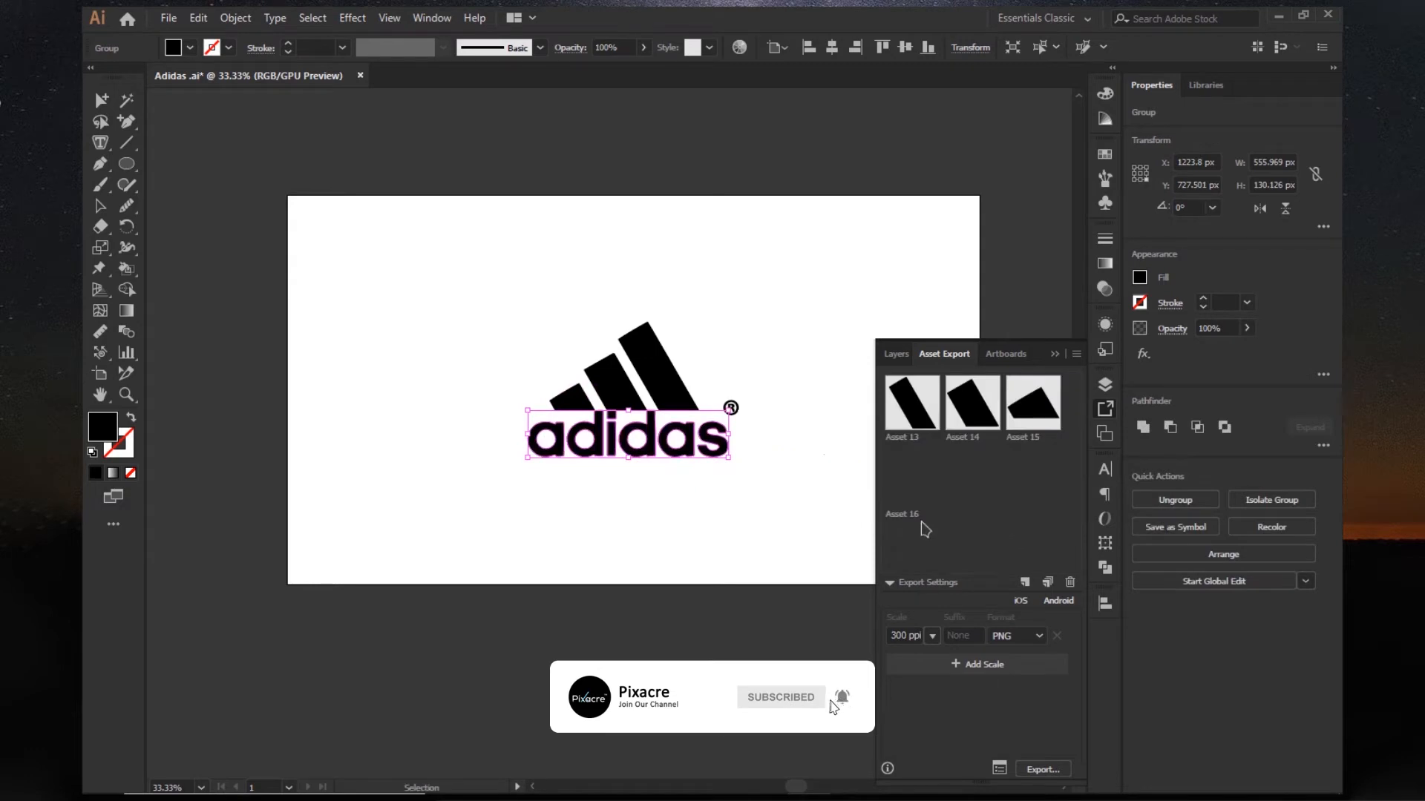
scroll(746, 413, up, 1)
scroll(746, 413, up, 3)
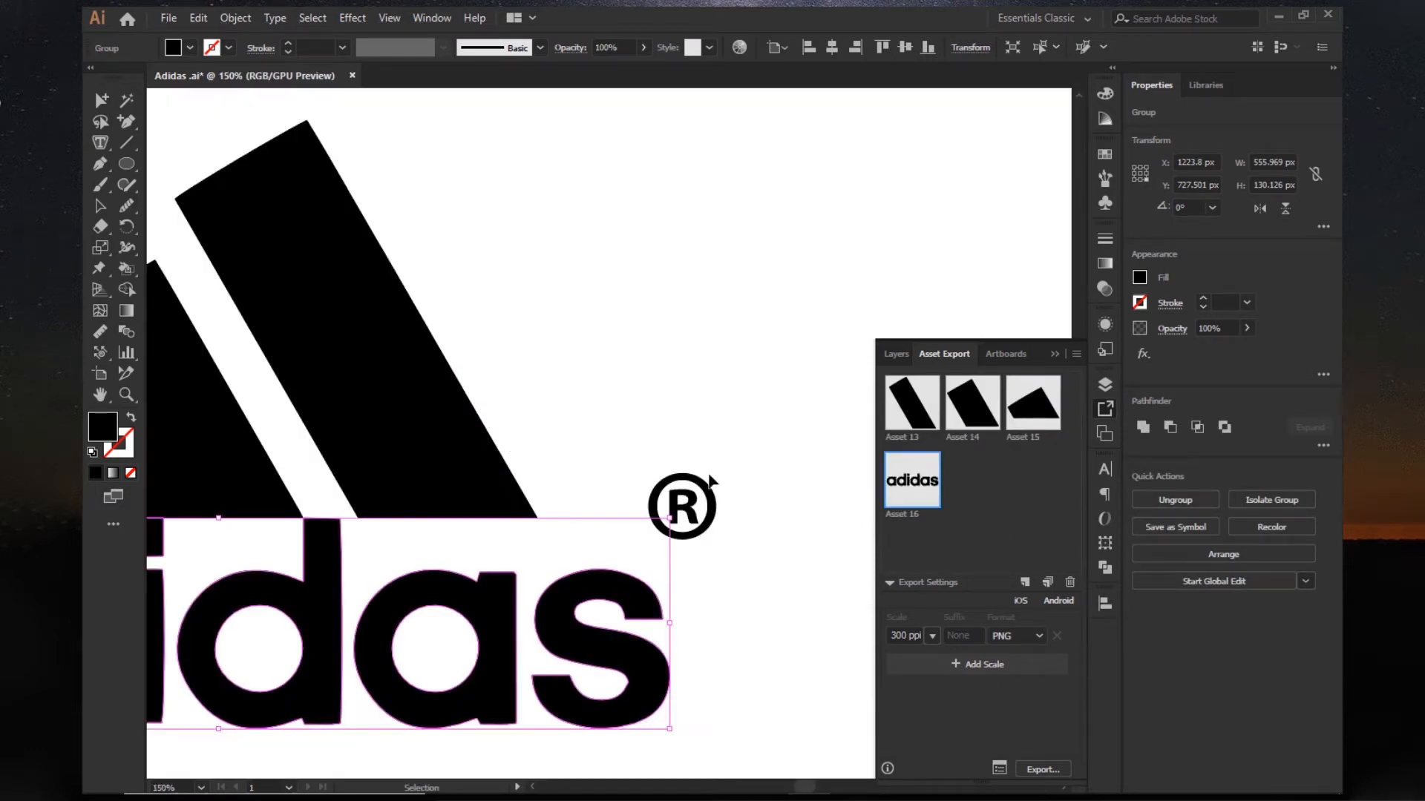
drag(716, 519, 978, 479)
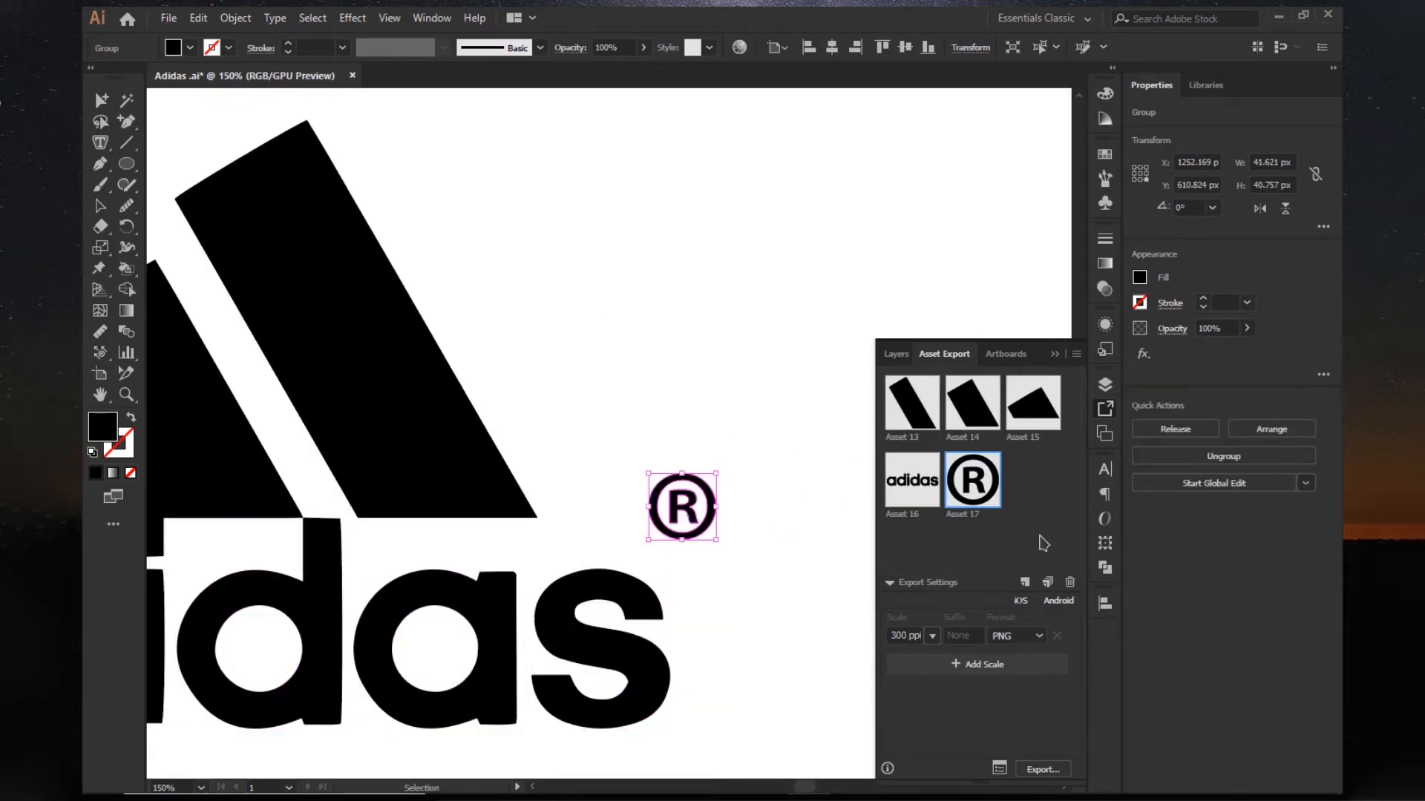
Step: Deselect the artwork and set the asset export scale to 700 ppi with PNG as the format
scroll(796, 465, down, 5)
click(779, 403)
scroll(789, 403, down, 1)
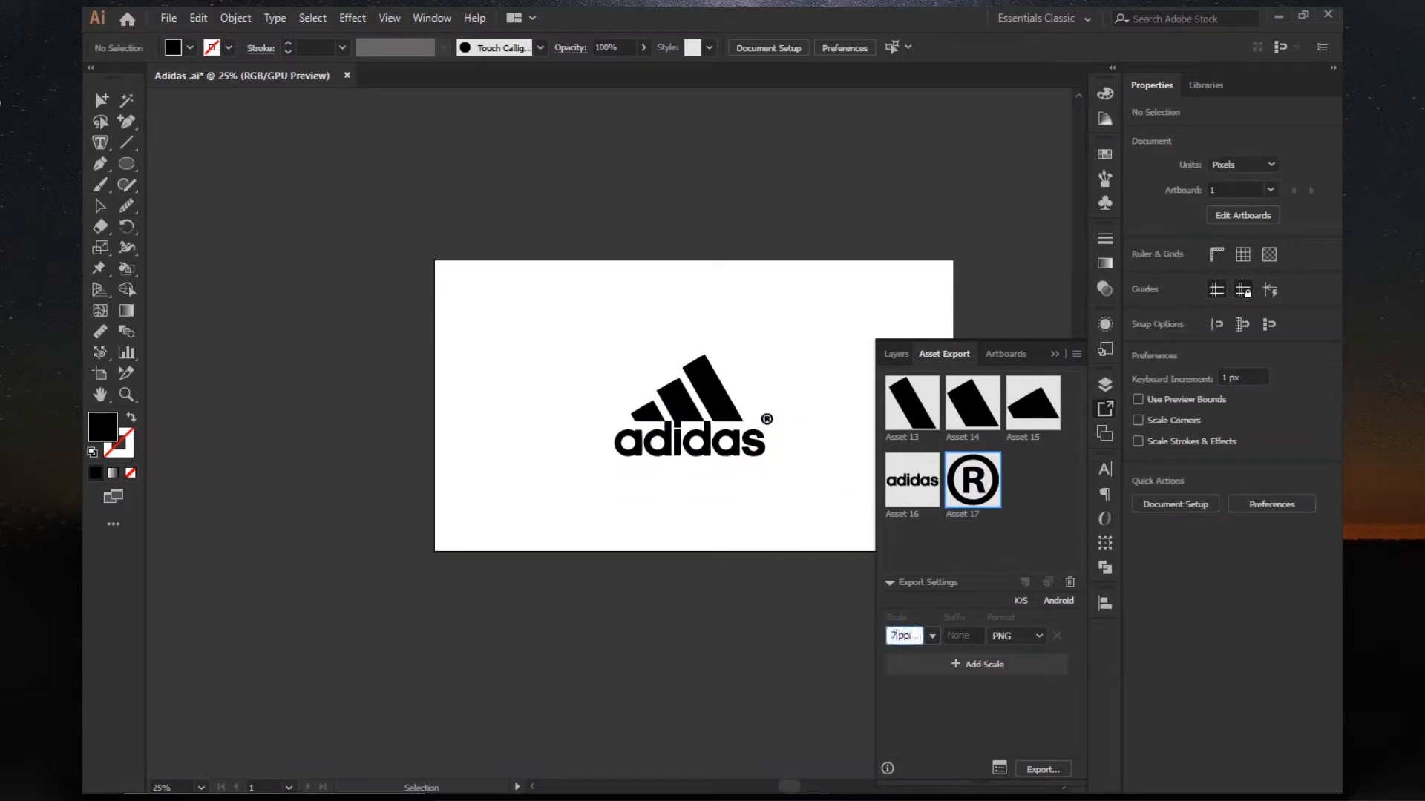
click(1040, 549)
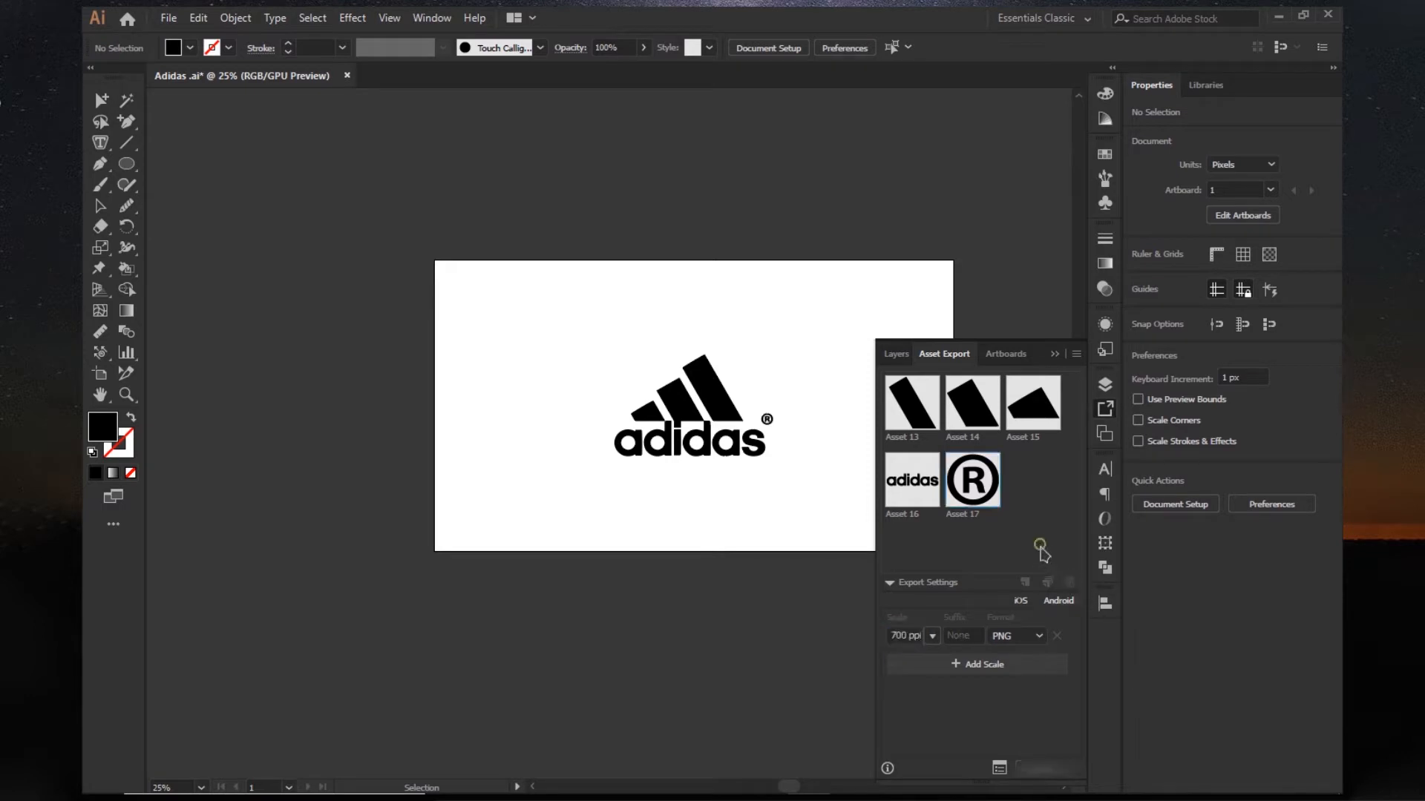
click(1034, 637)
click(1028, 483)
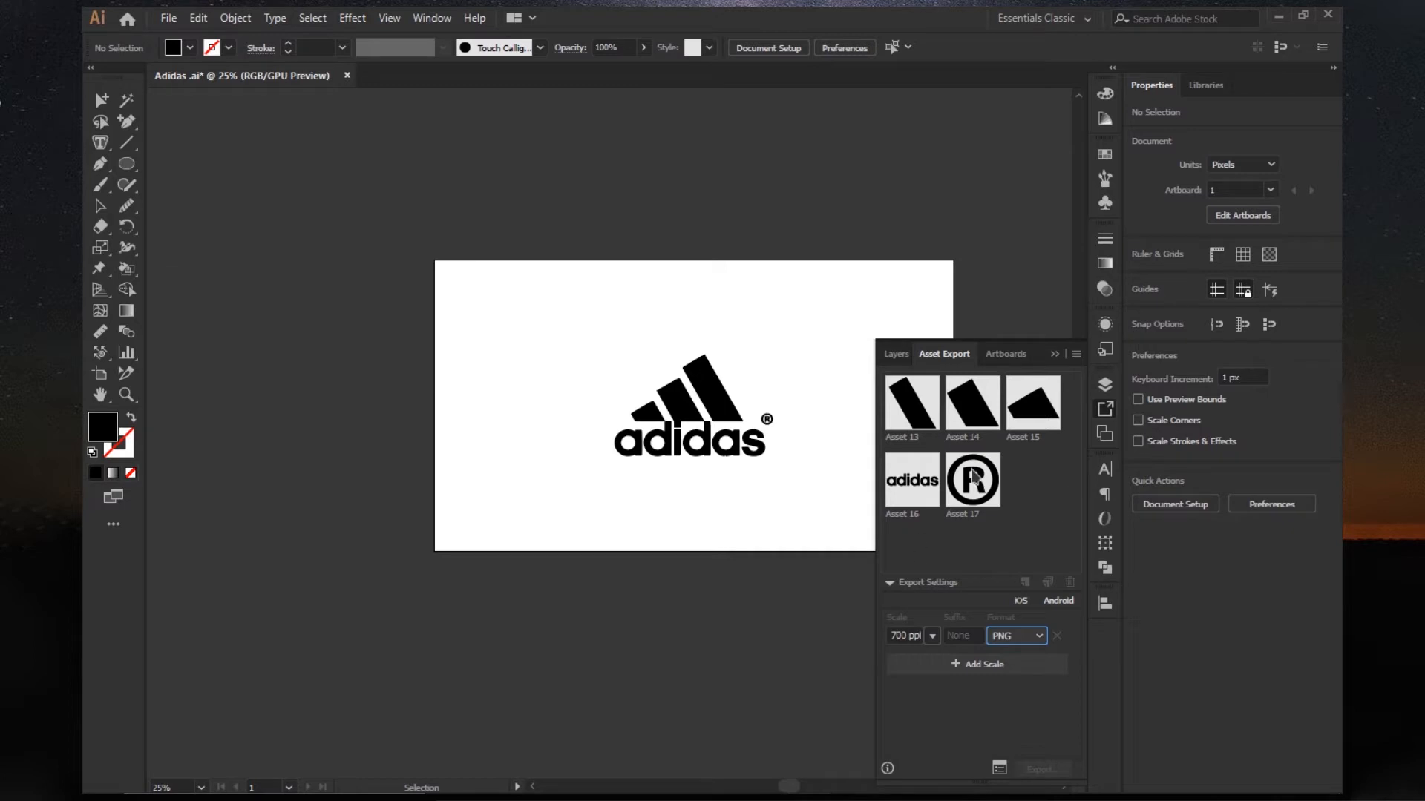
Step: Select all five collected assets and open them in the Export for Screens dialog
click(973, 478)
shift+click(912, 404)
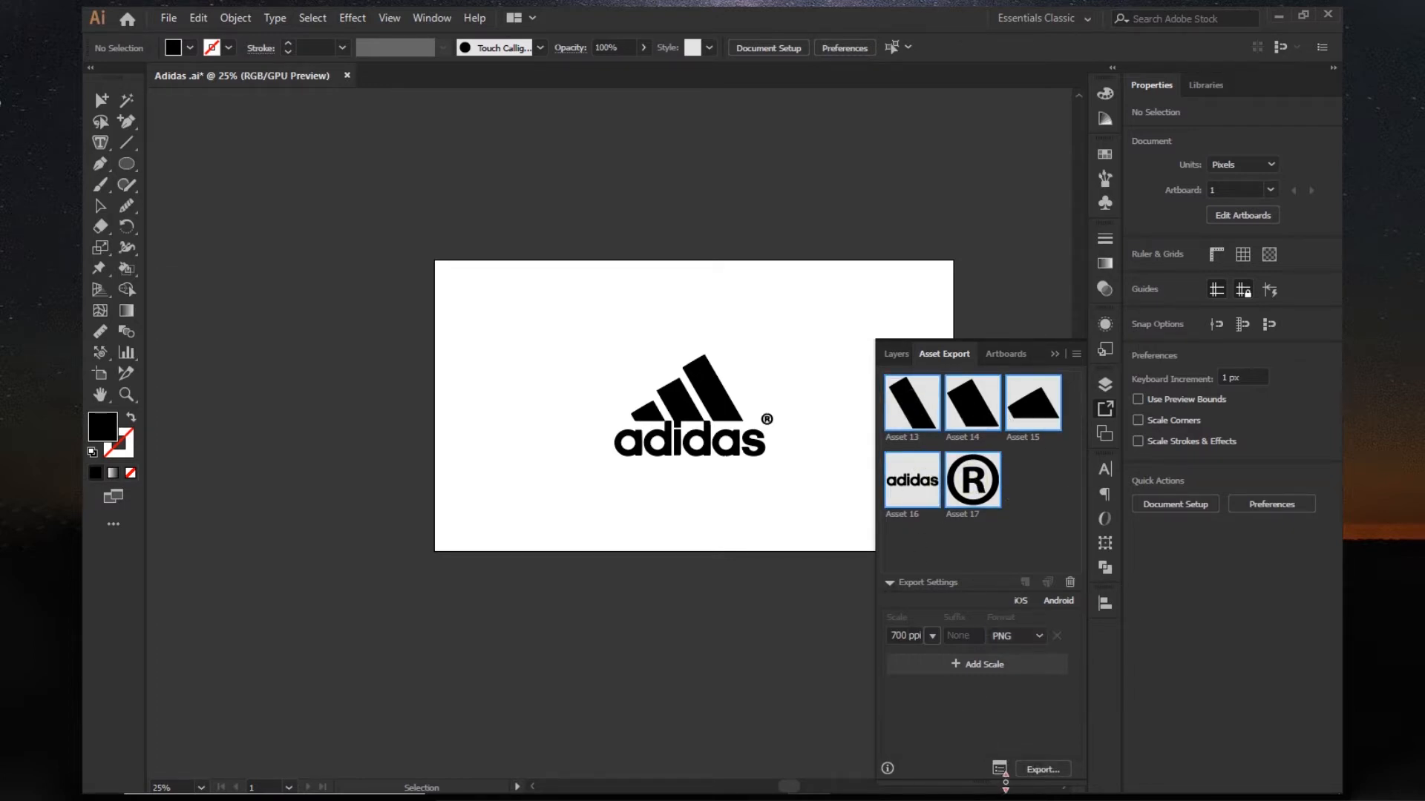
click(999, 770)
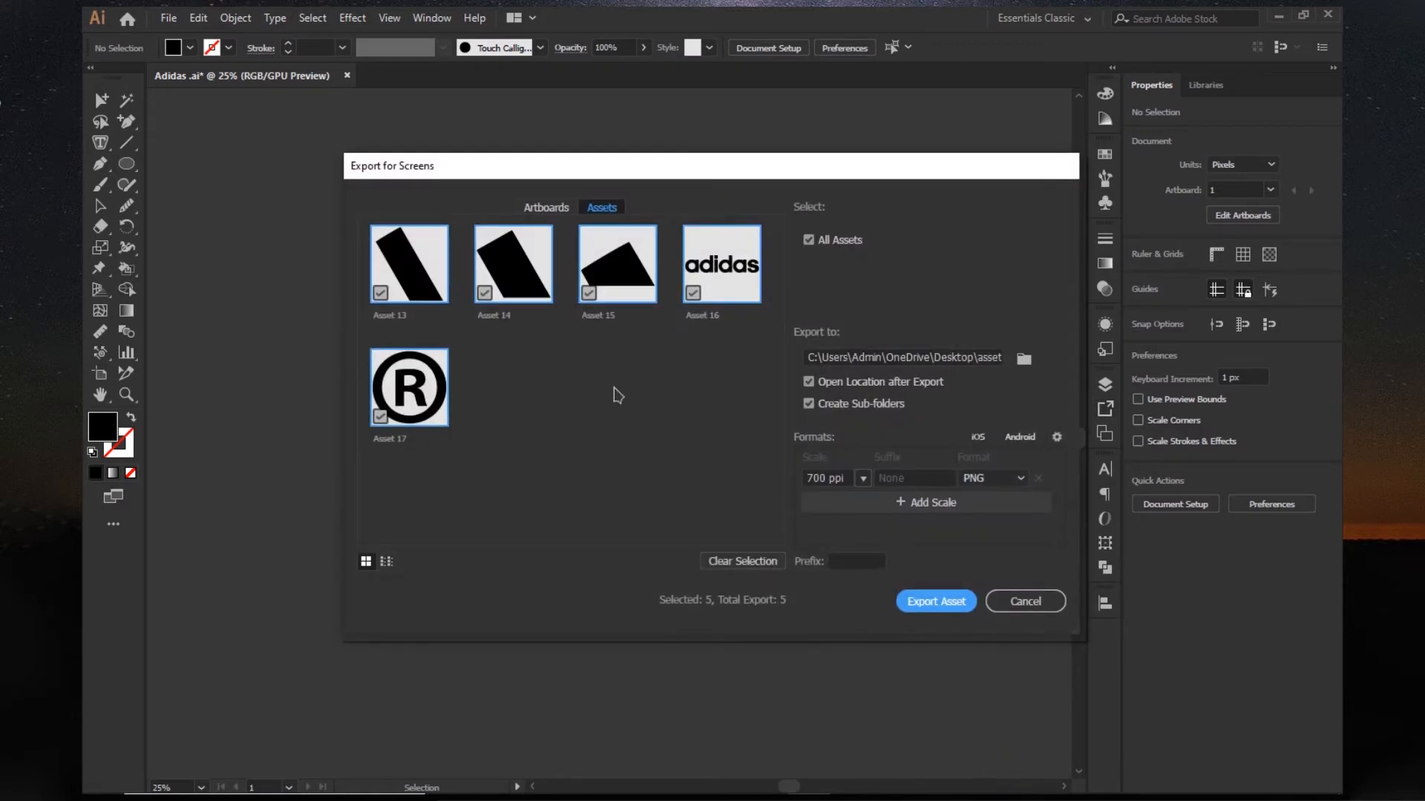
Step: Create a folder named assets on the Desktop and choose it as the export location
click(1024, 361)
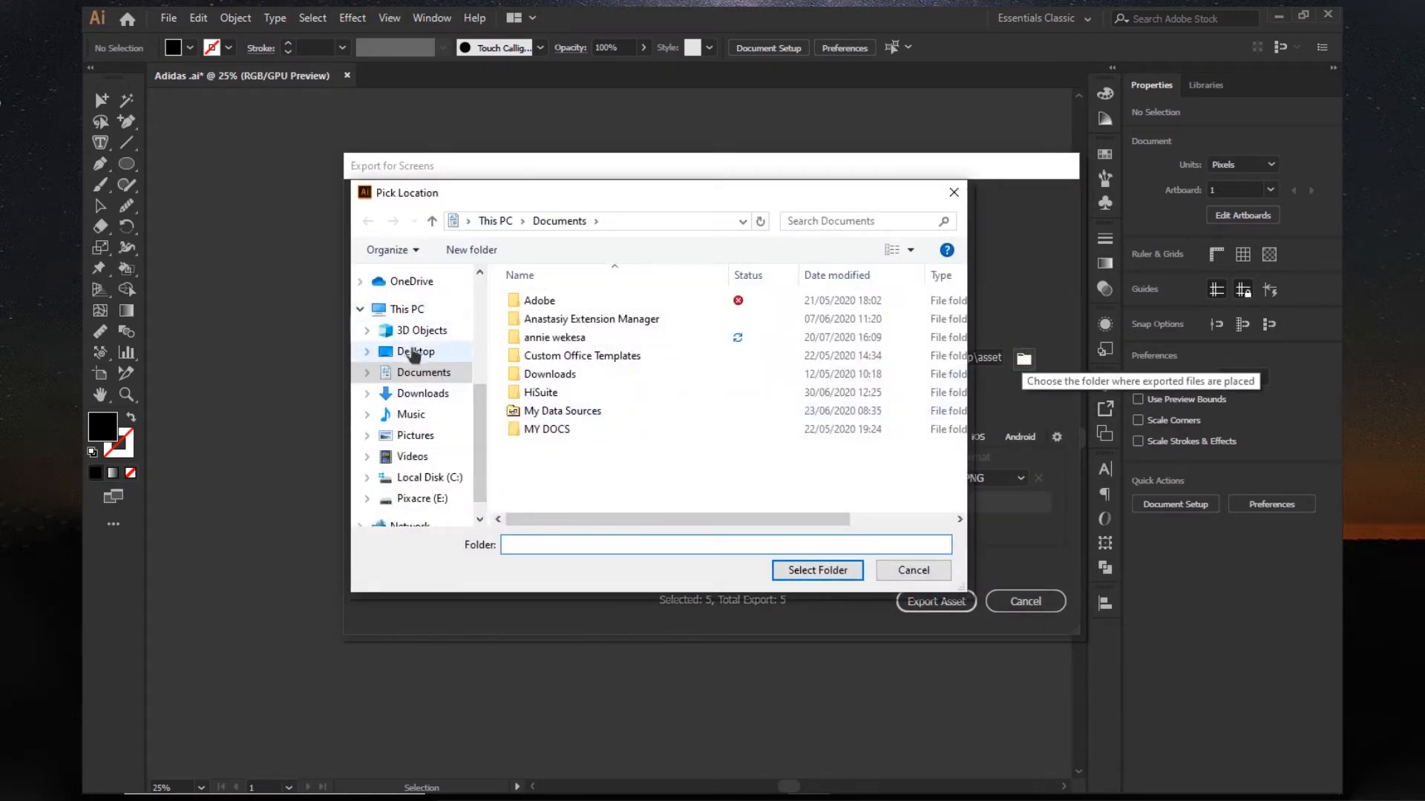
click(413, 352)
right_click(553, 369)
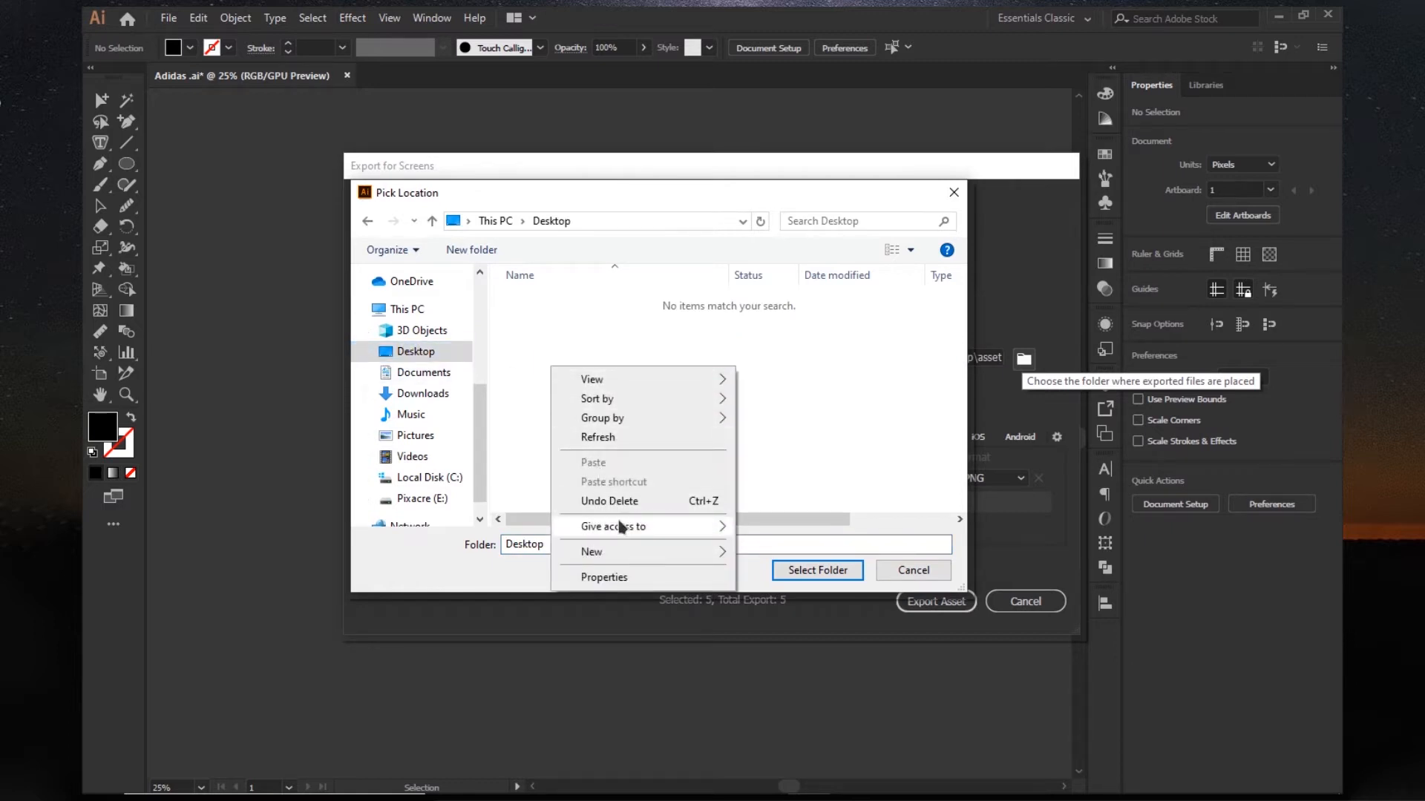
mouse_move(601, 552)
click(779, 555)
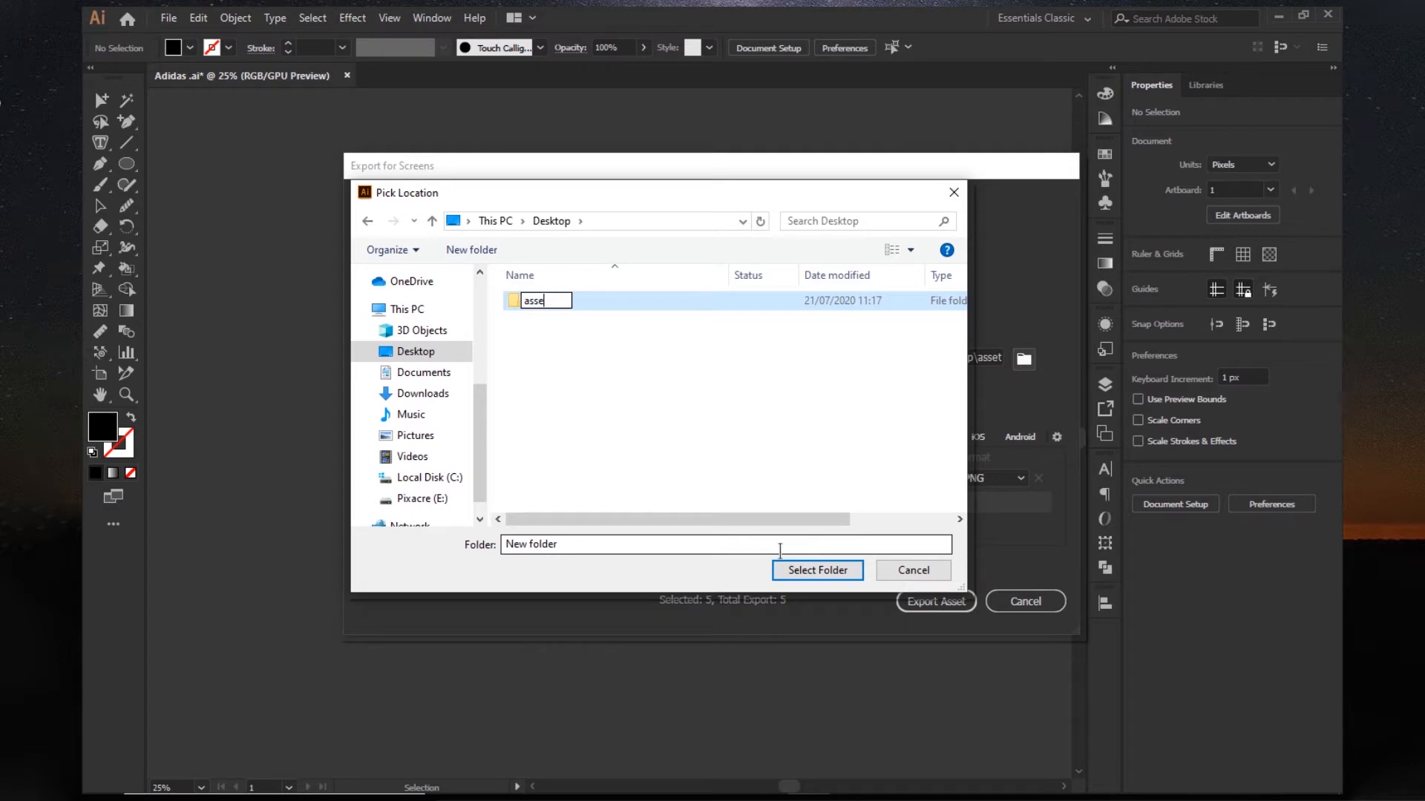
click(819, 573)
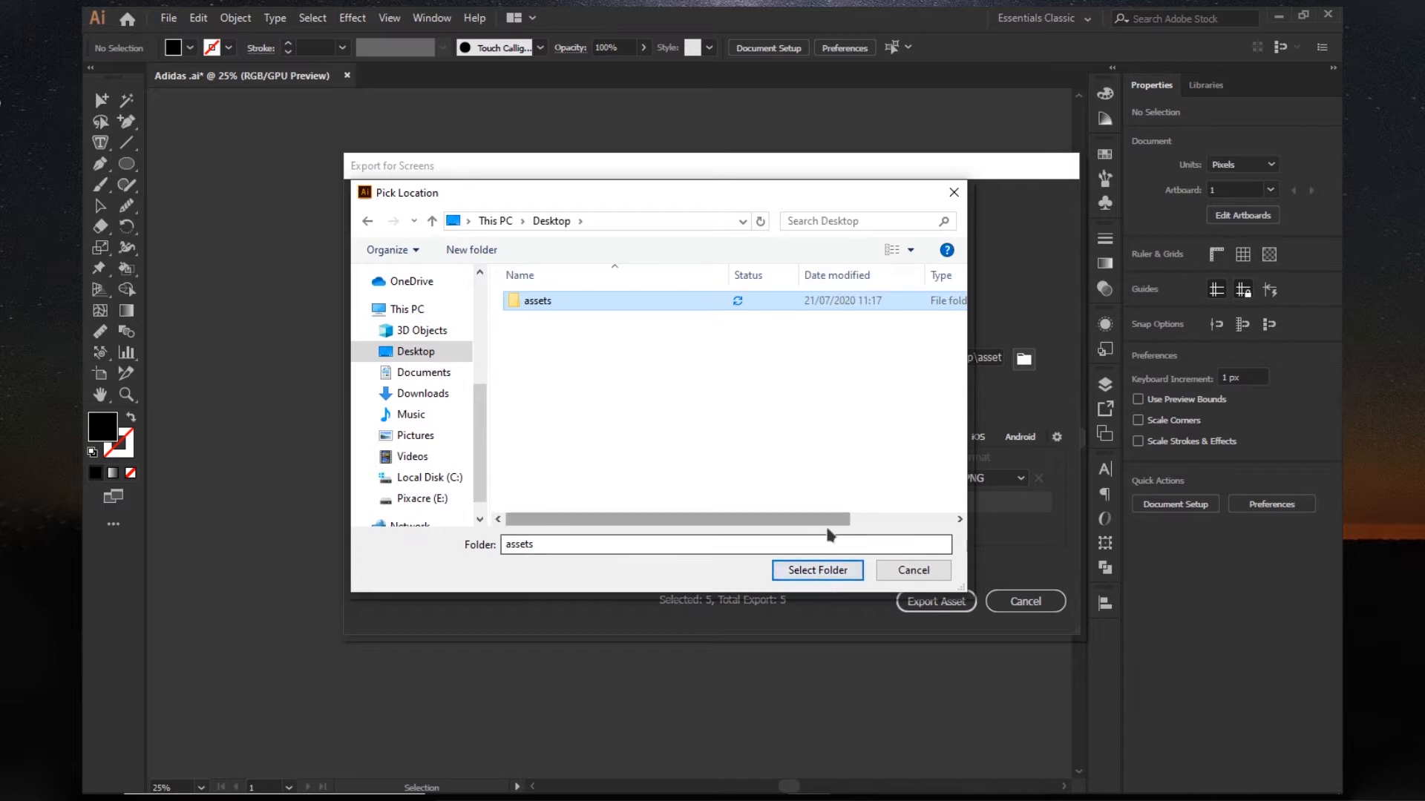
click(823, 572)
Step: Set the PNG background color to Transparent in the advanced format settings and save the settings
click(1061, 438)
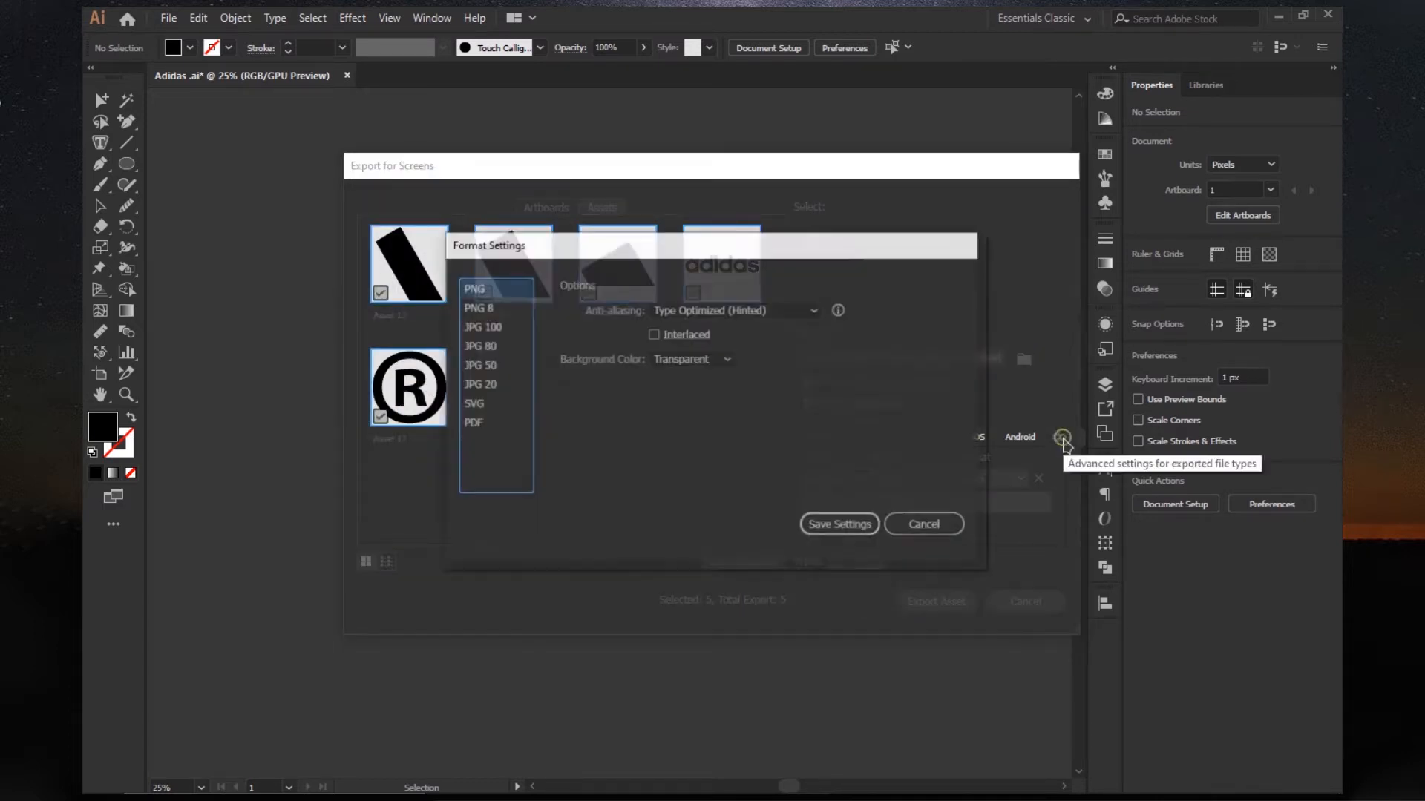
click(699, 359)
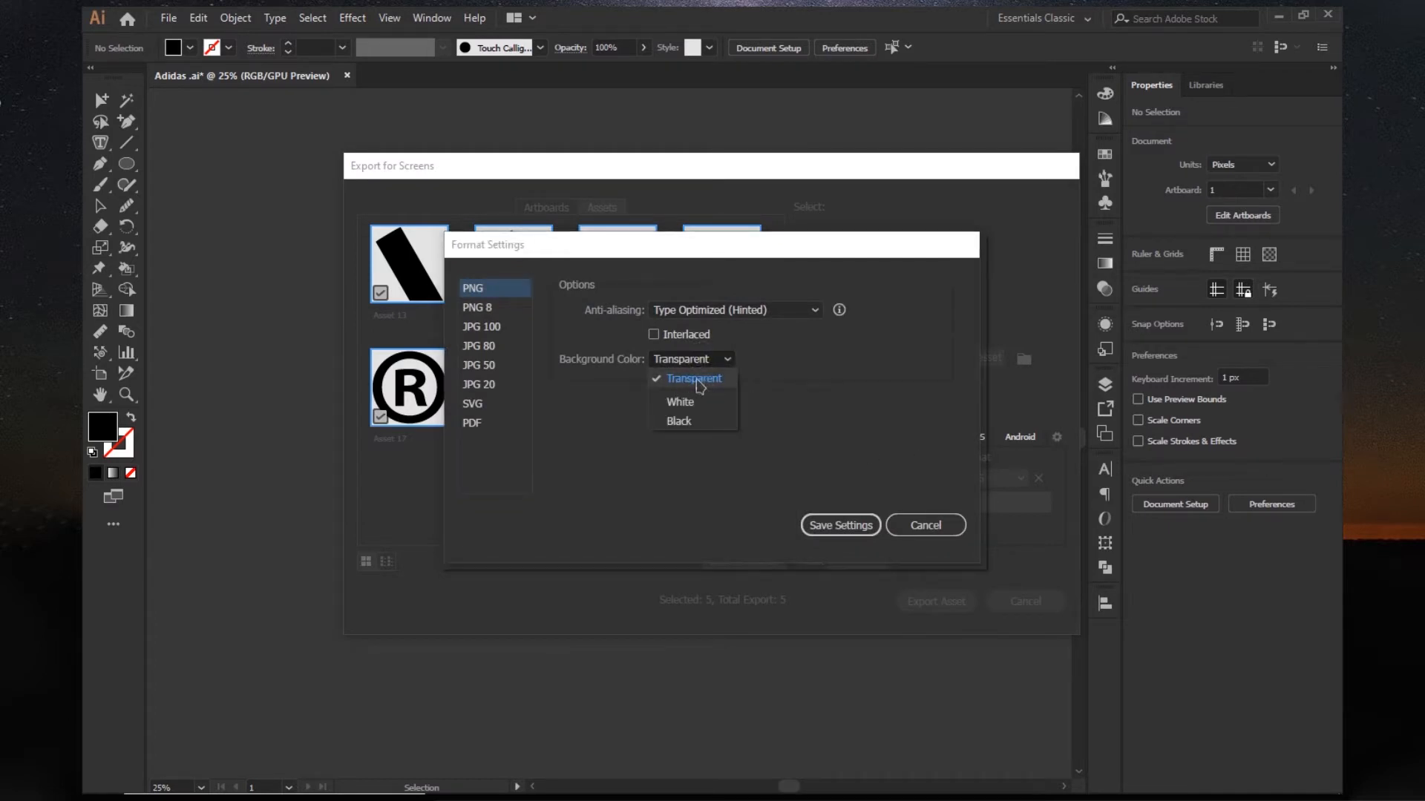
click(679, 402)
click(690, 363)
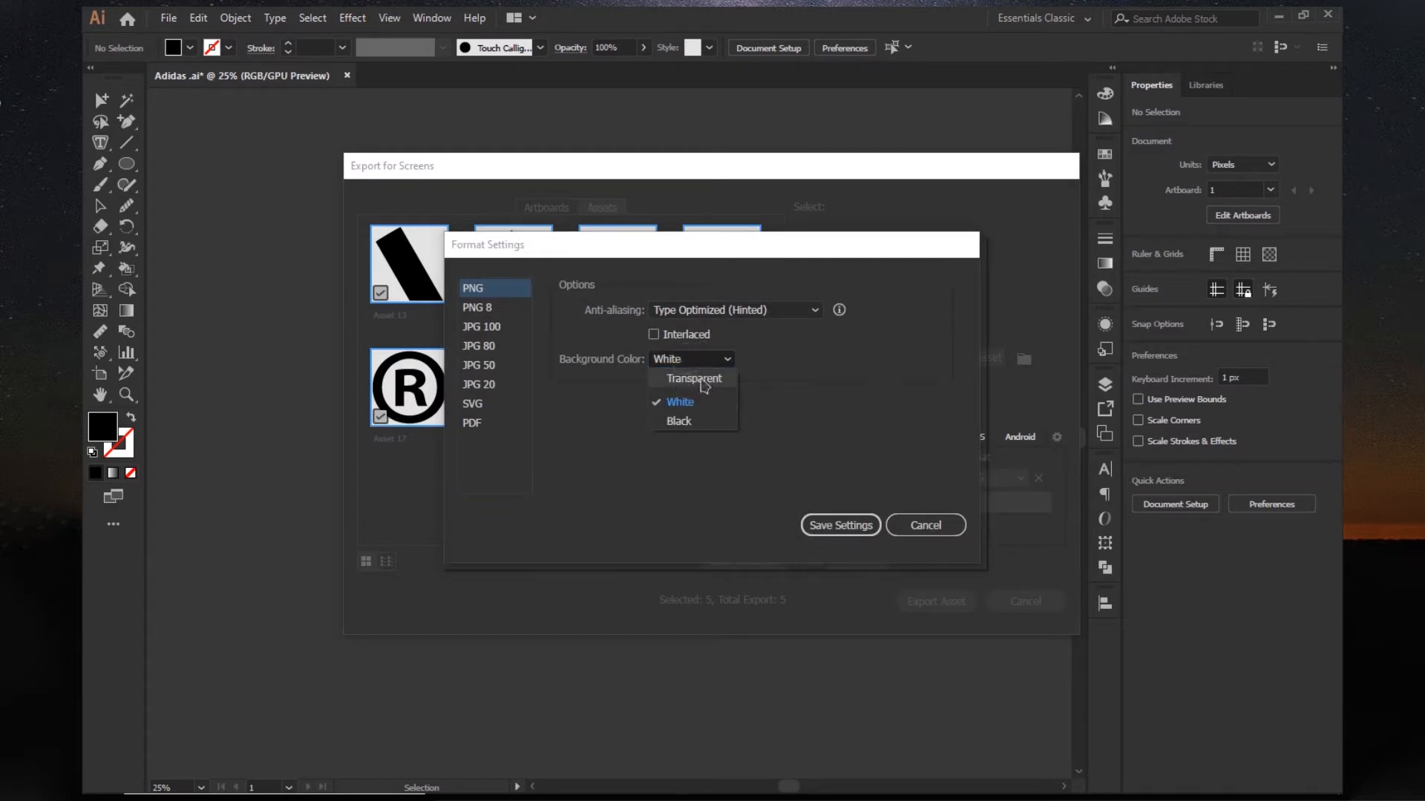
click(686, 380)
click(834, 527)
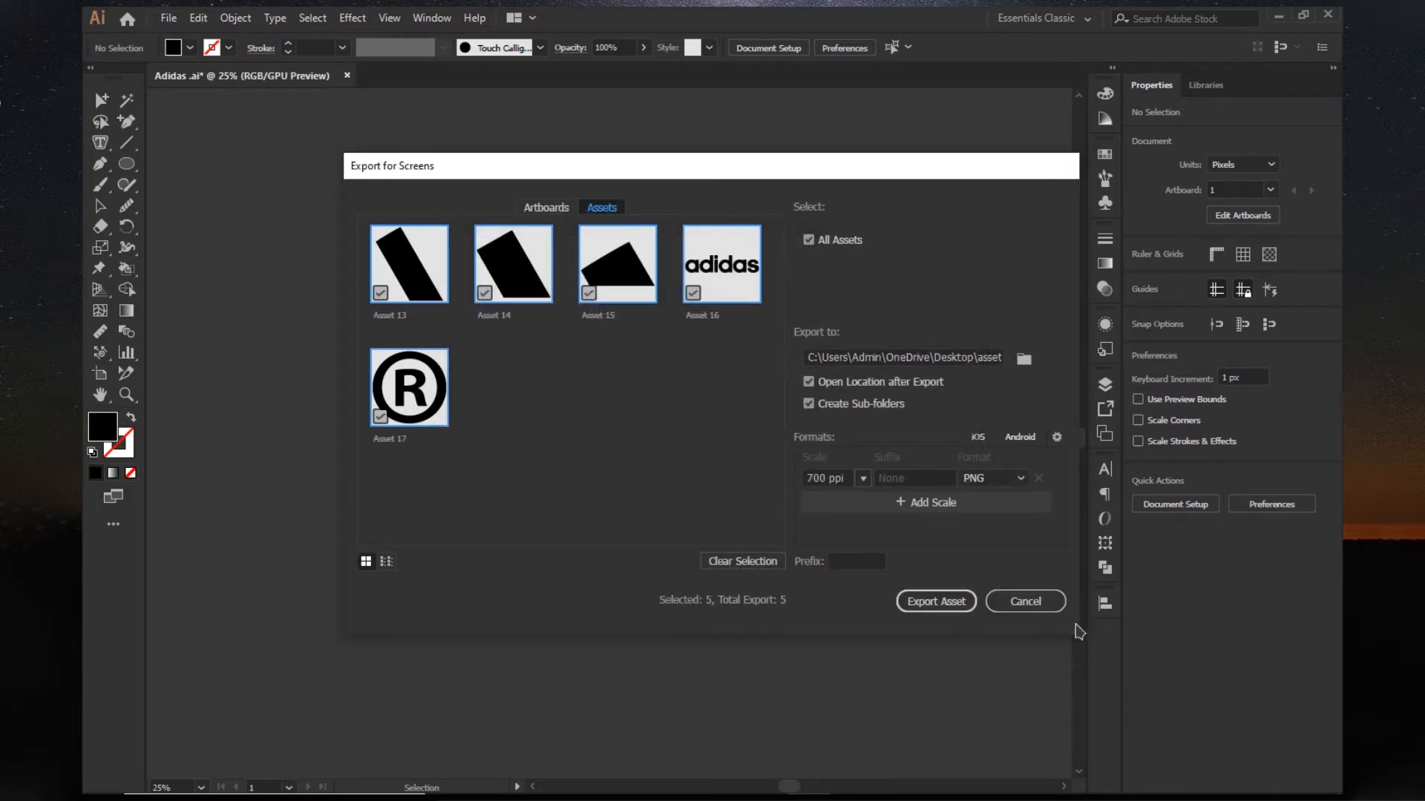
Step: Export the five assets and view the exported images in the 700ppi folder
click(935, 605)
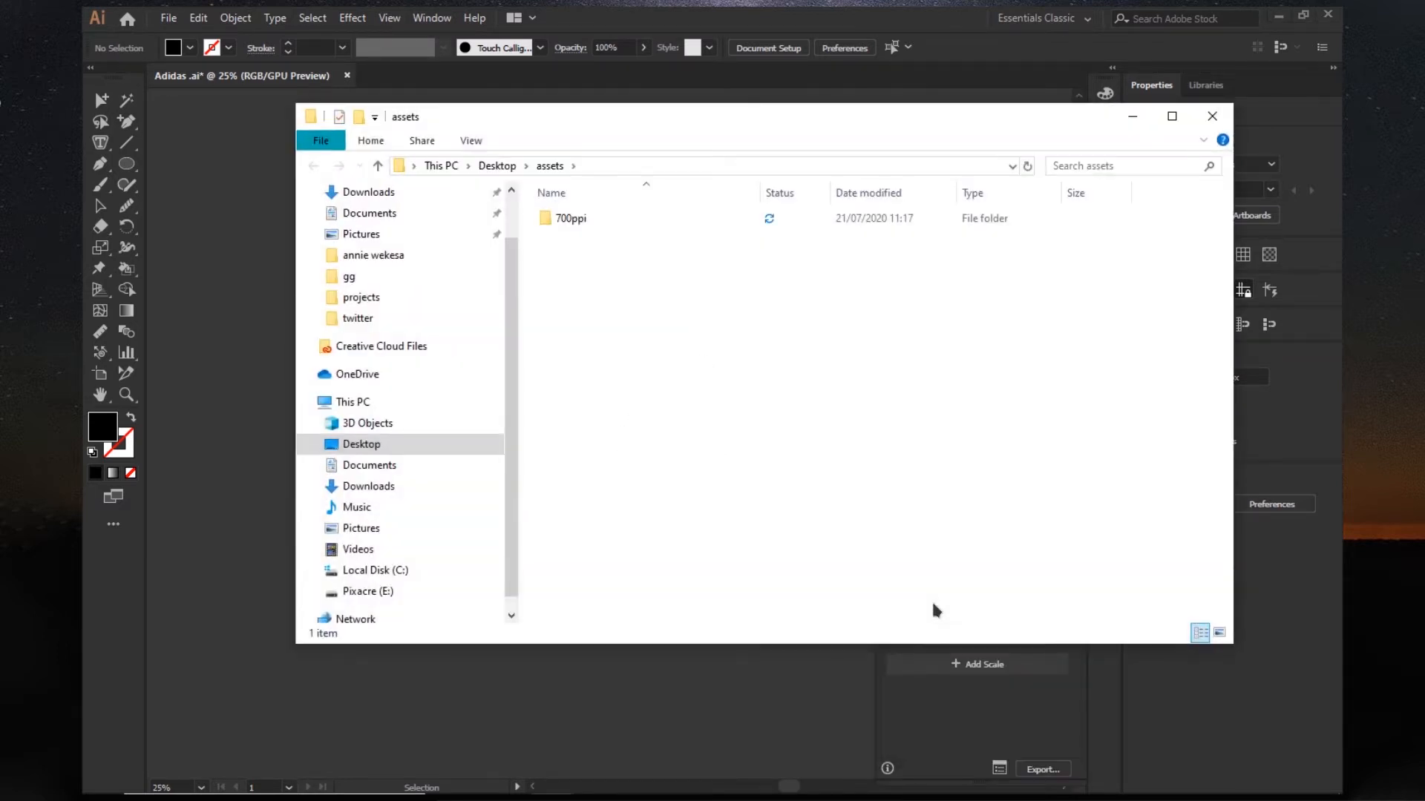
double_click(626, 222)
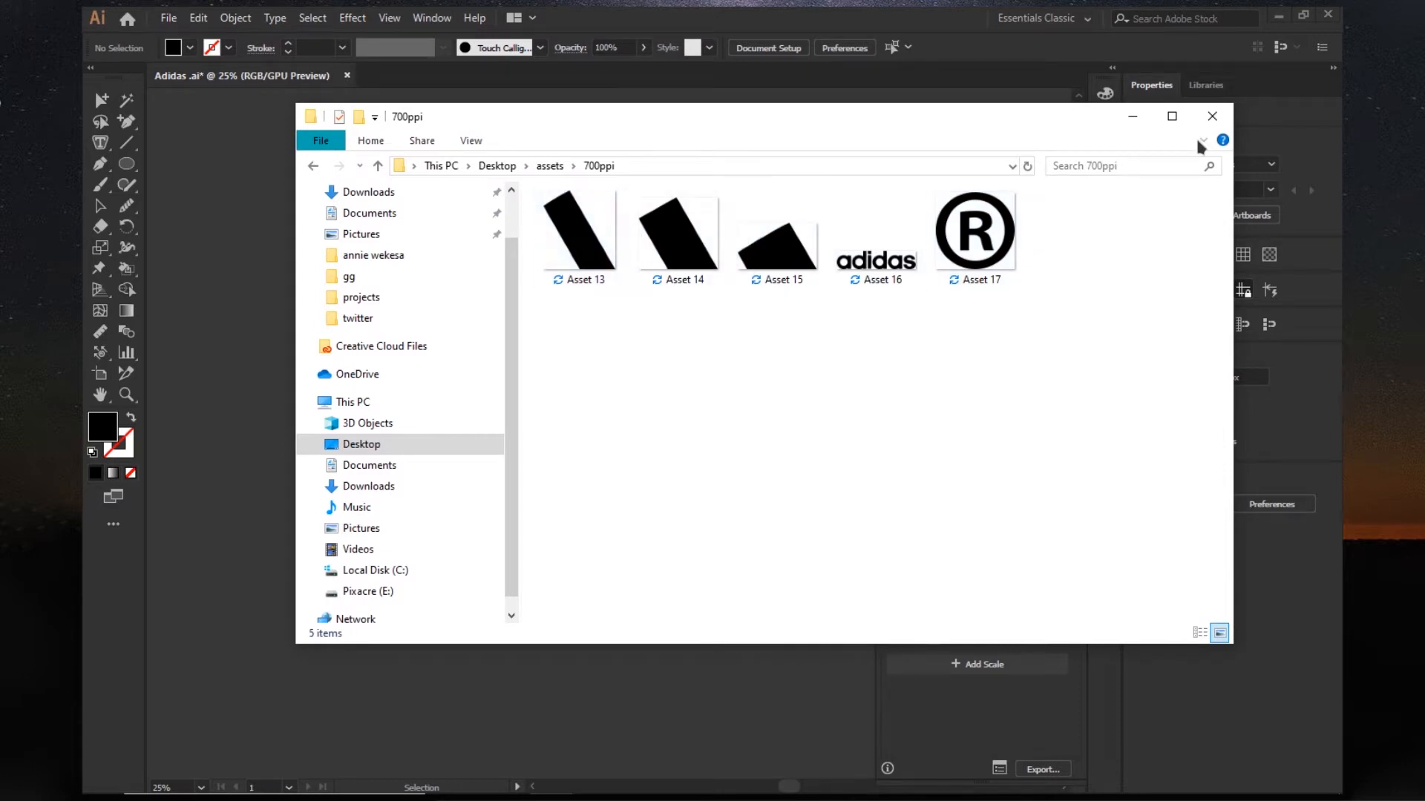
click(1130, 120)
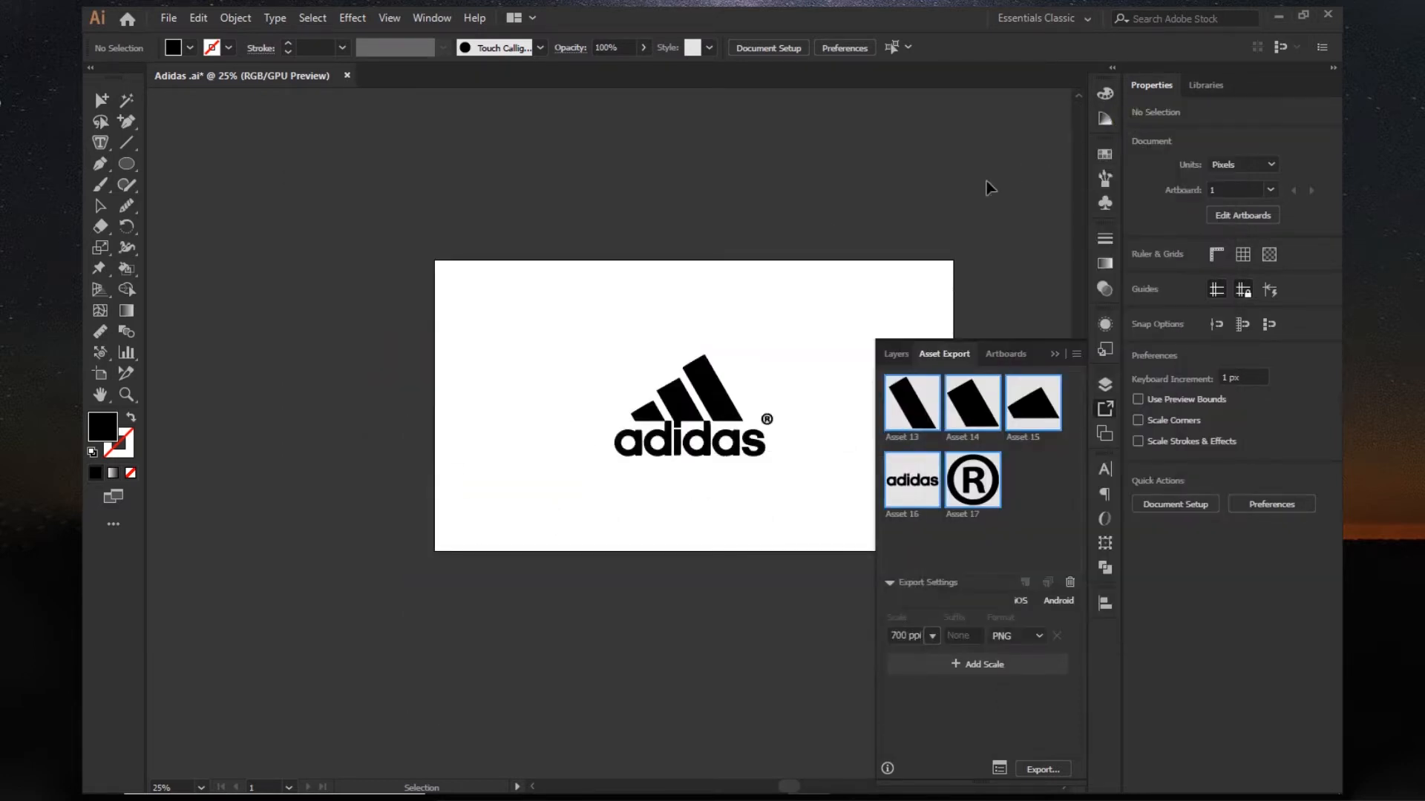
Step: Minimize Illustrator and check the exported images in the 700ppi subfolder of the Desktop's assets folder
click(1053, 355)
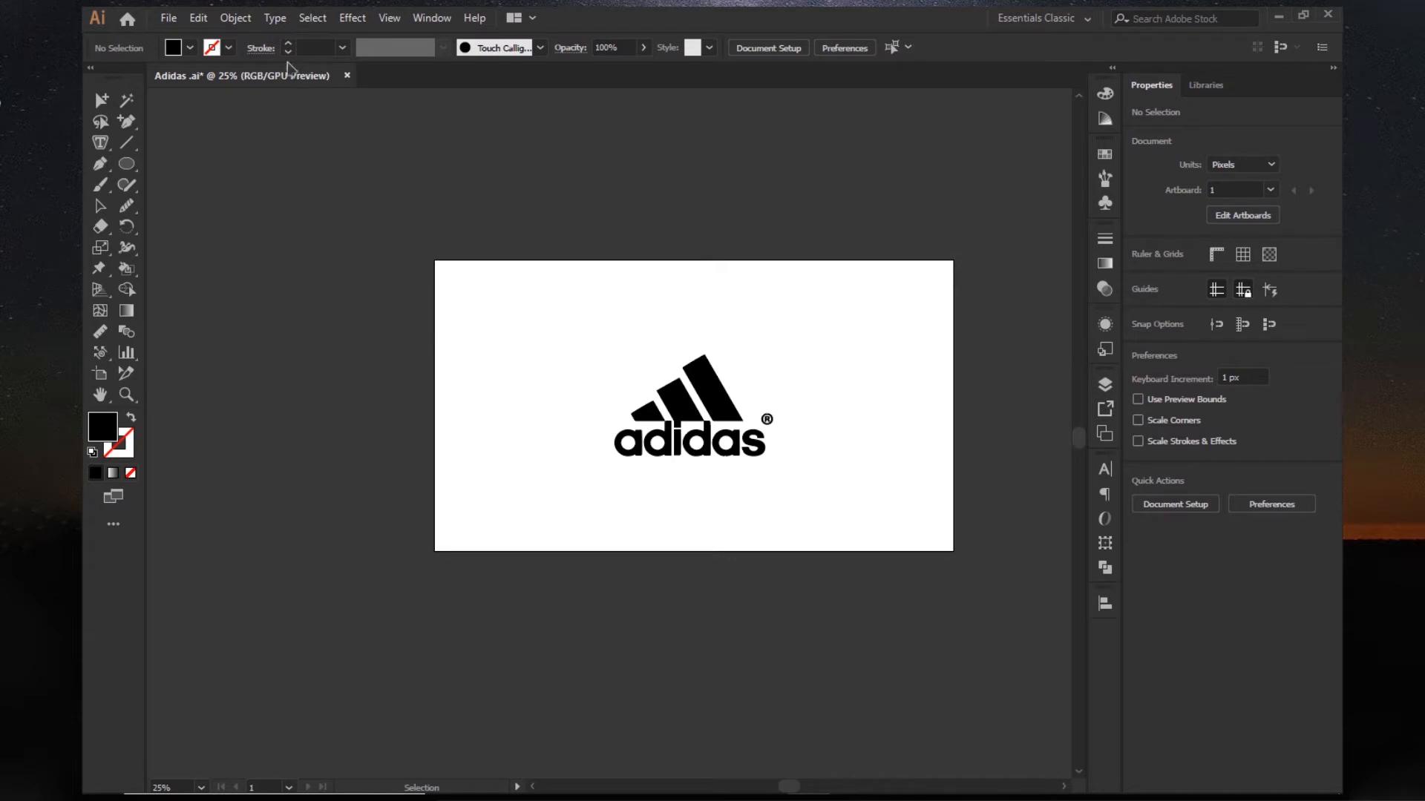
click(1278, 20)
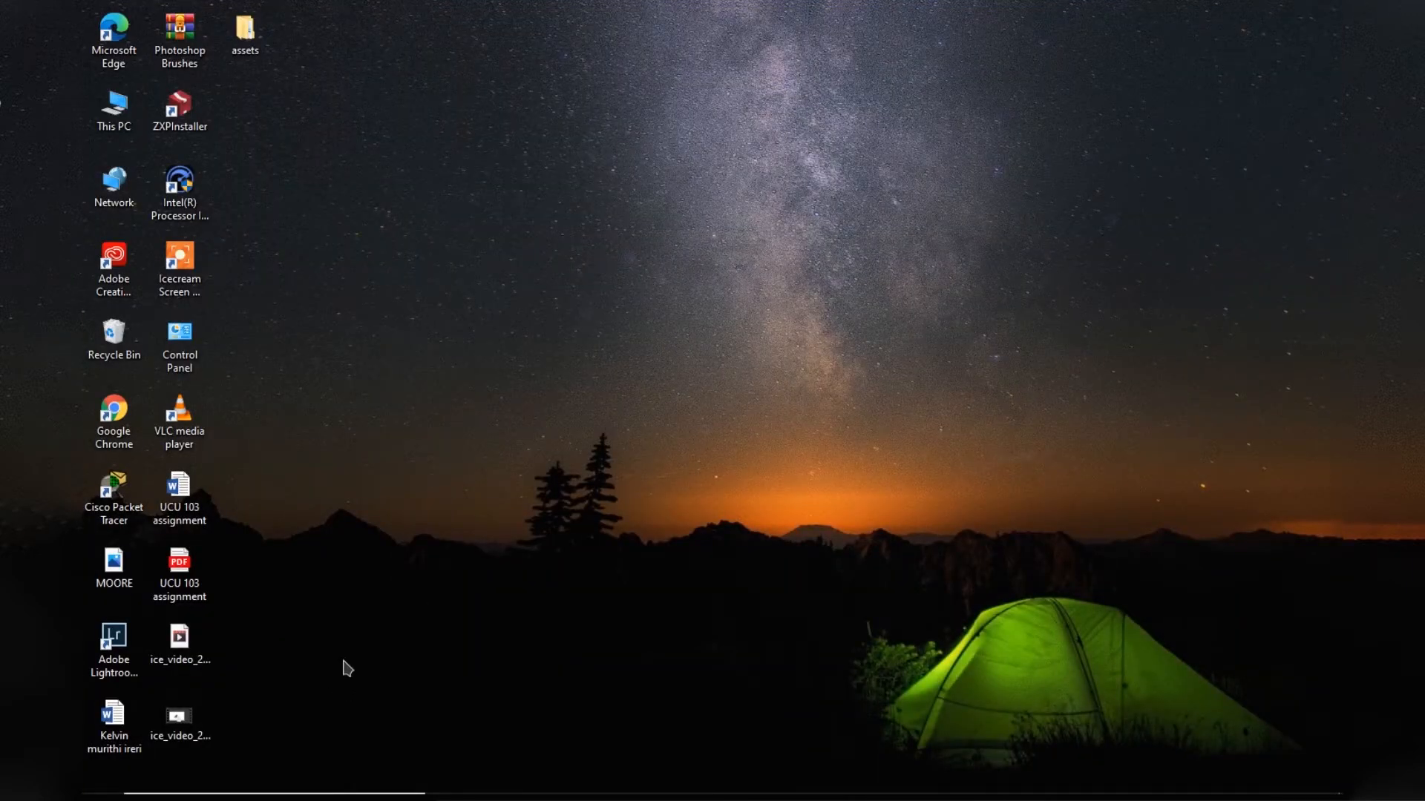
double_click(245, 31)
double_click(608, 244)
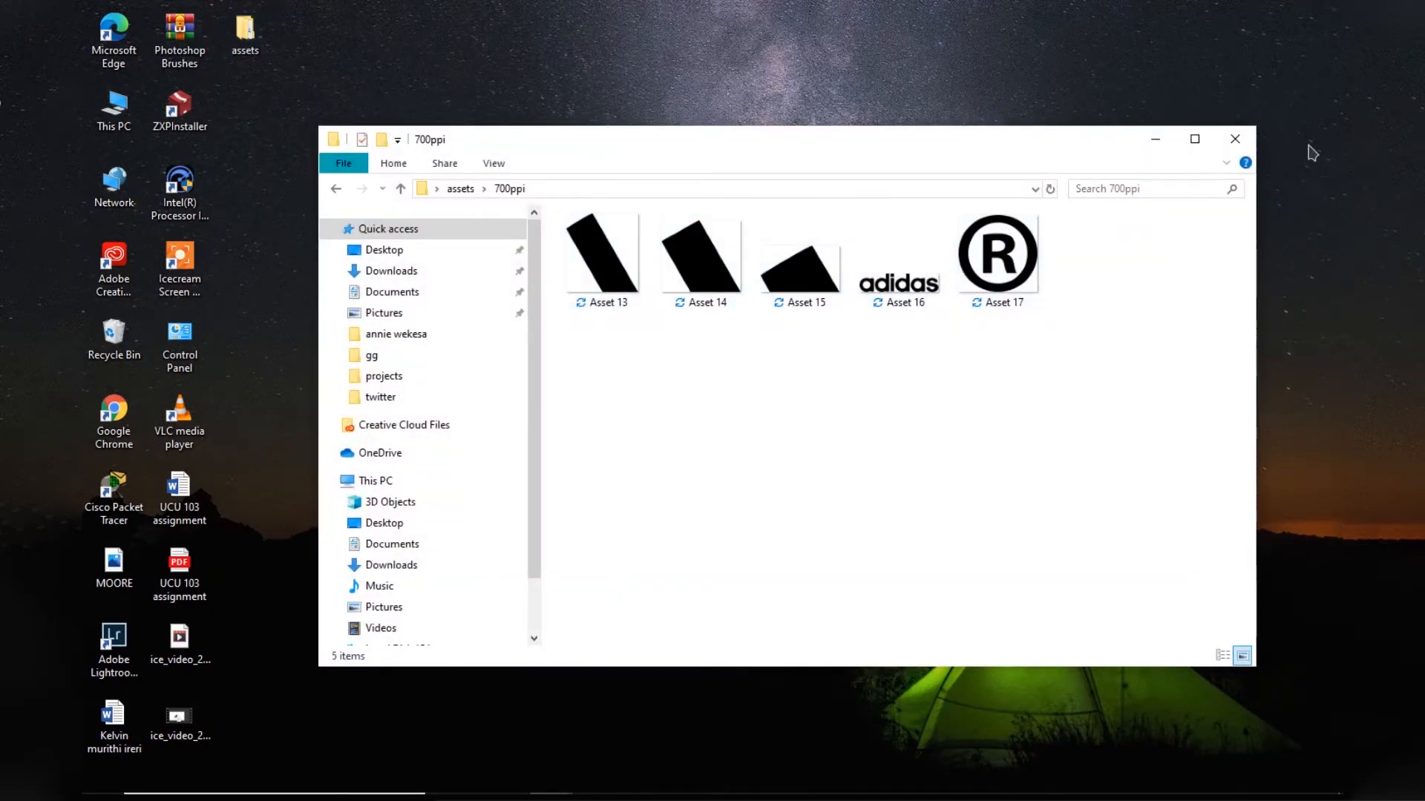
click(1235, 139)
Step: Place all five images from the Desktop's assets/700ppi folder into the blank Untitled-1 document in Photoshop
click(728, 785)
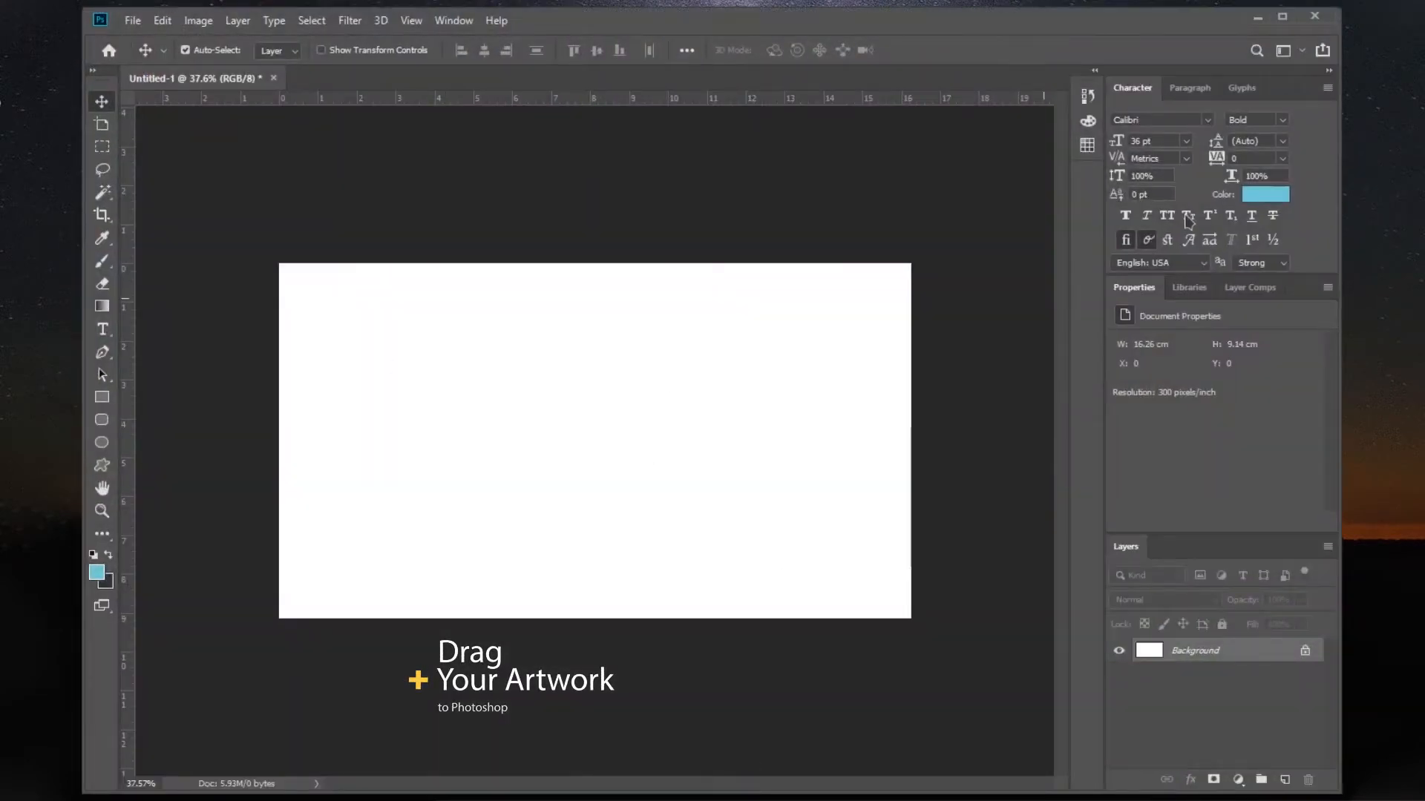
click(1253, 18)
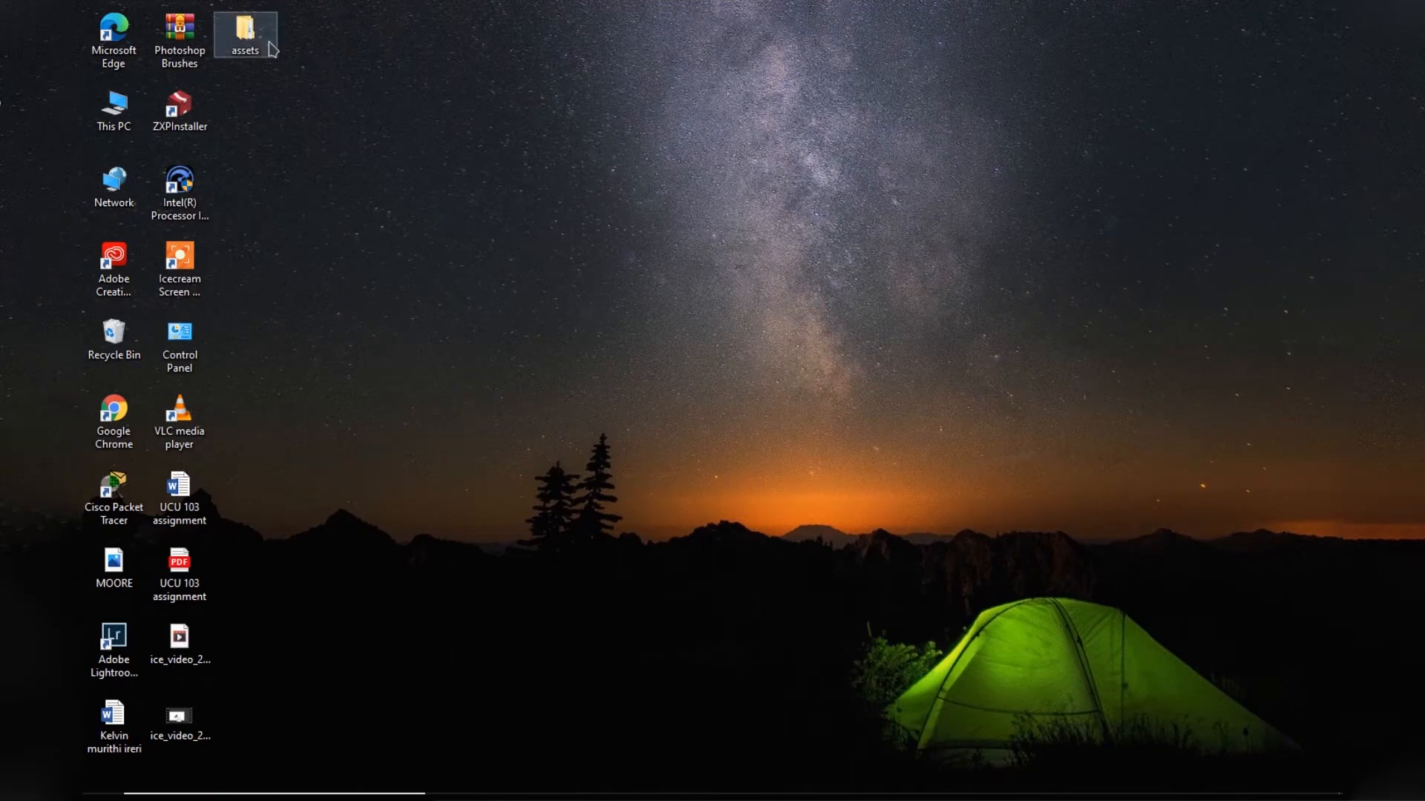
double_click(248, 33)
double_click(627, 266)
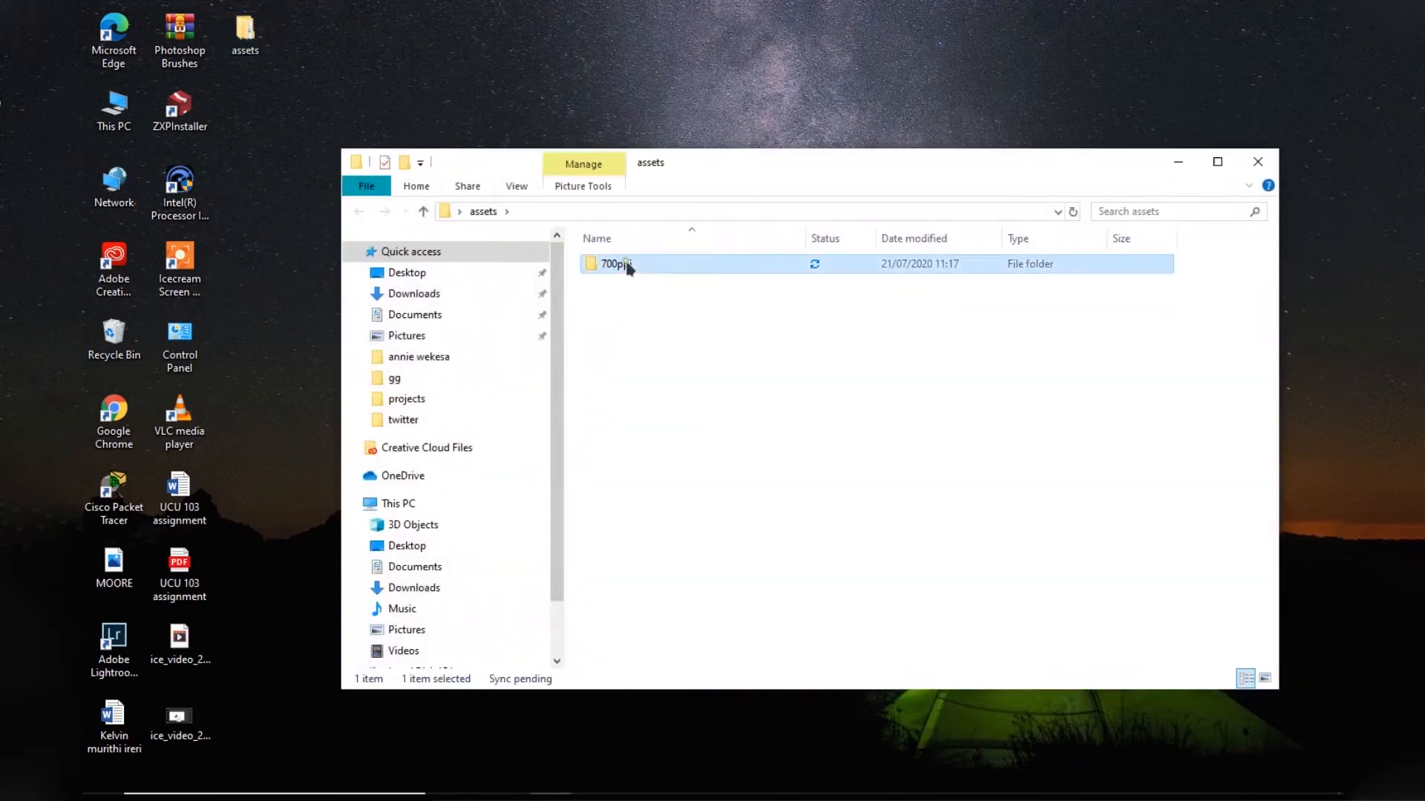
drag(1139, 356, 583, 236)
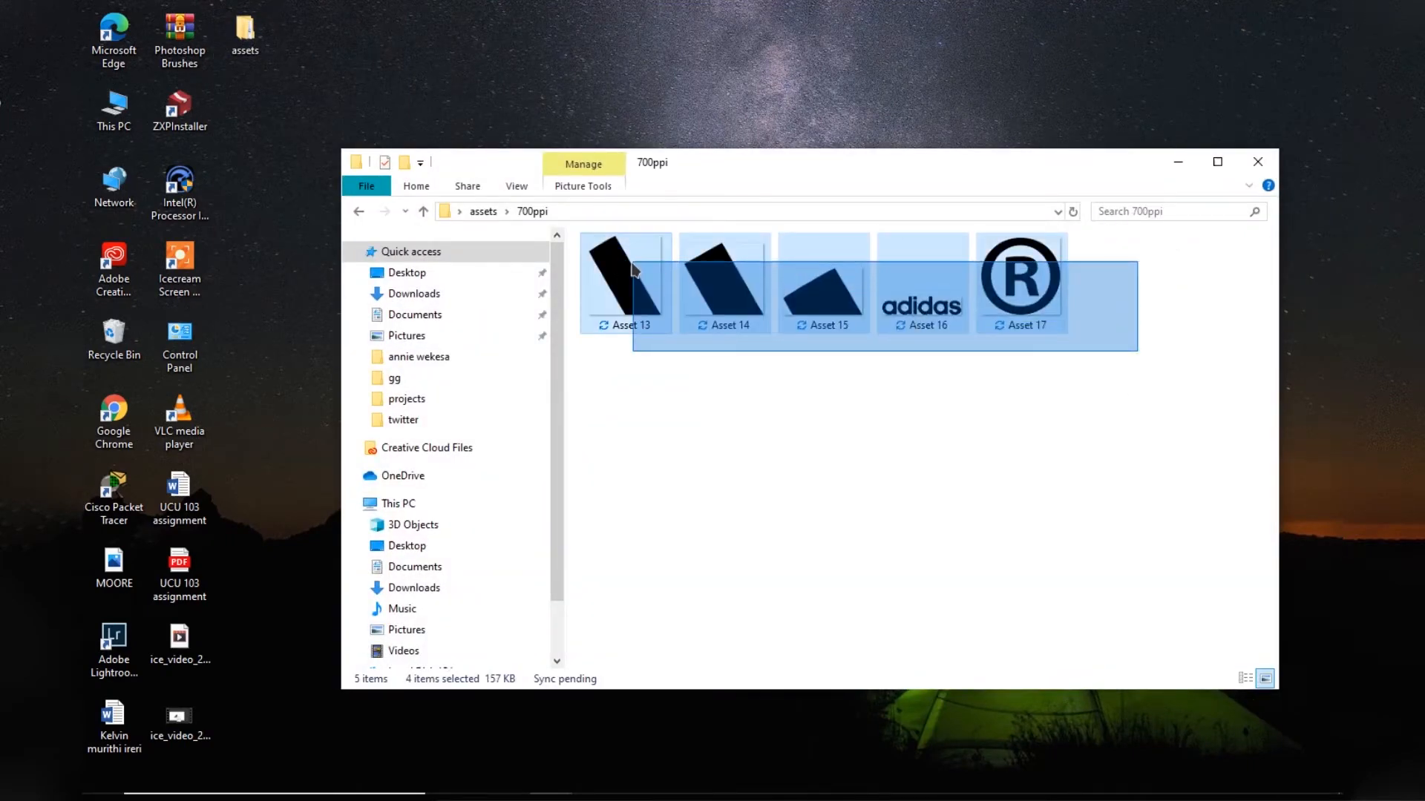
drag(831, 319, 586, 464)
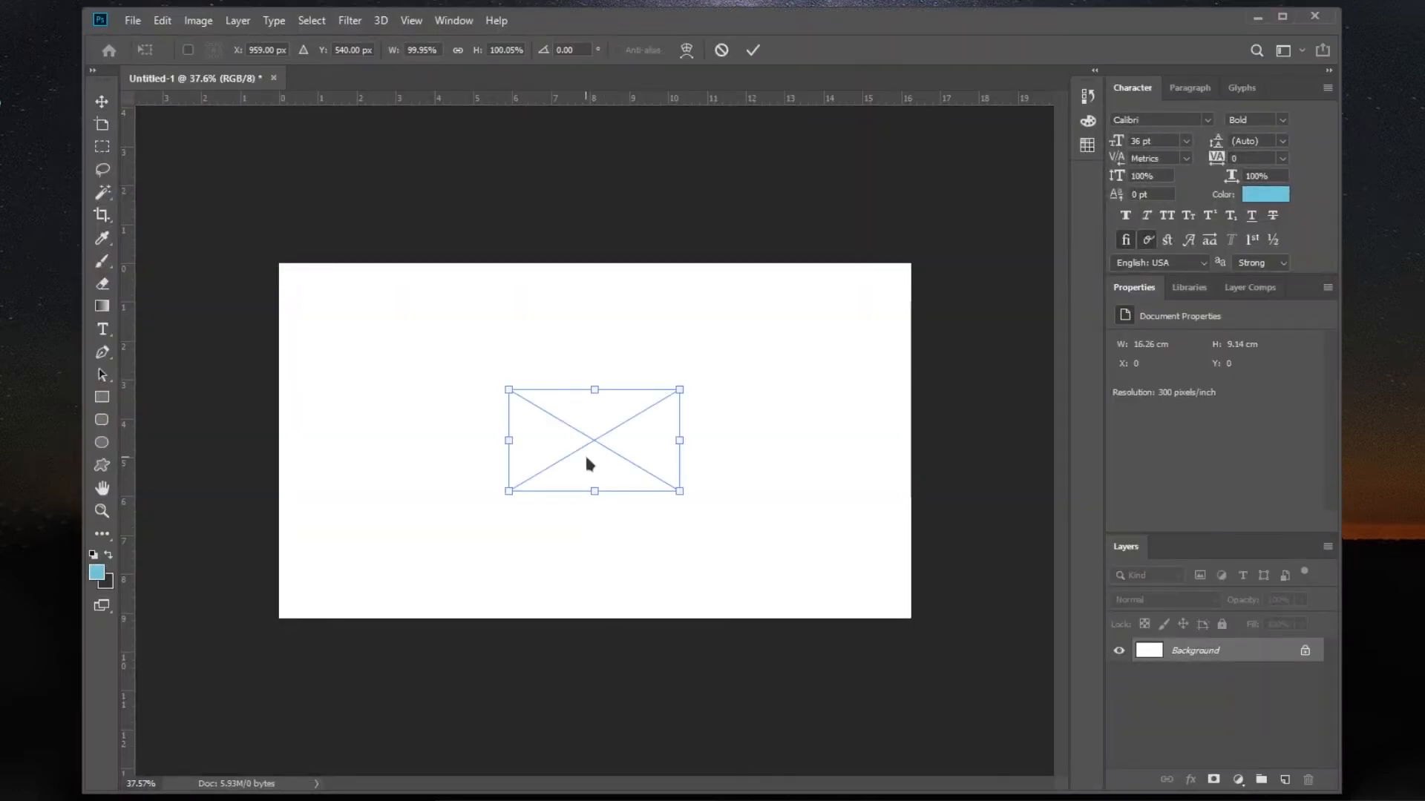
Step: Commit the placement of each of the five logo images at its default size and position on its own layer
click(752, 64)
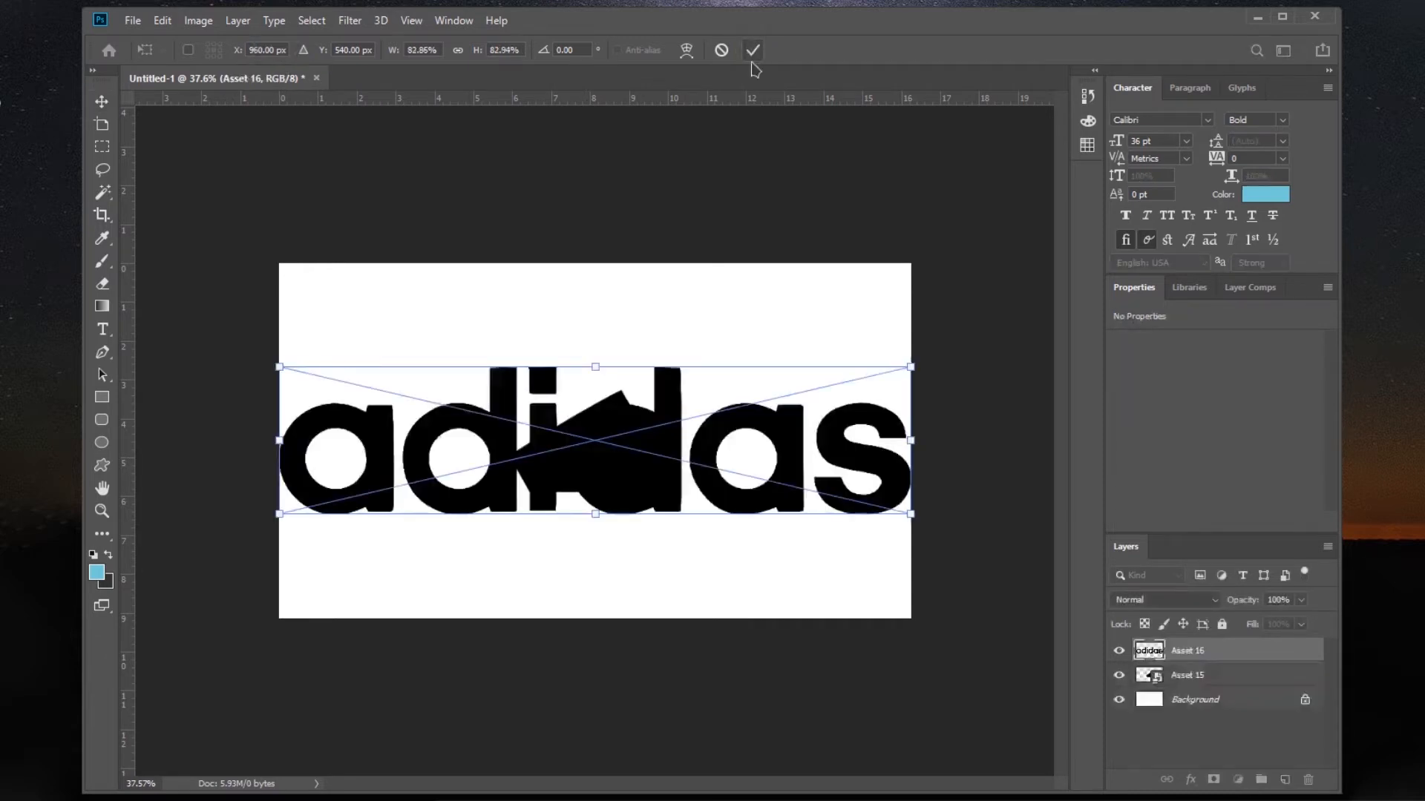
click(751, 54)
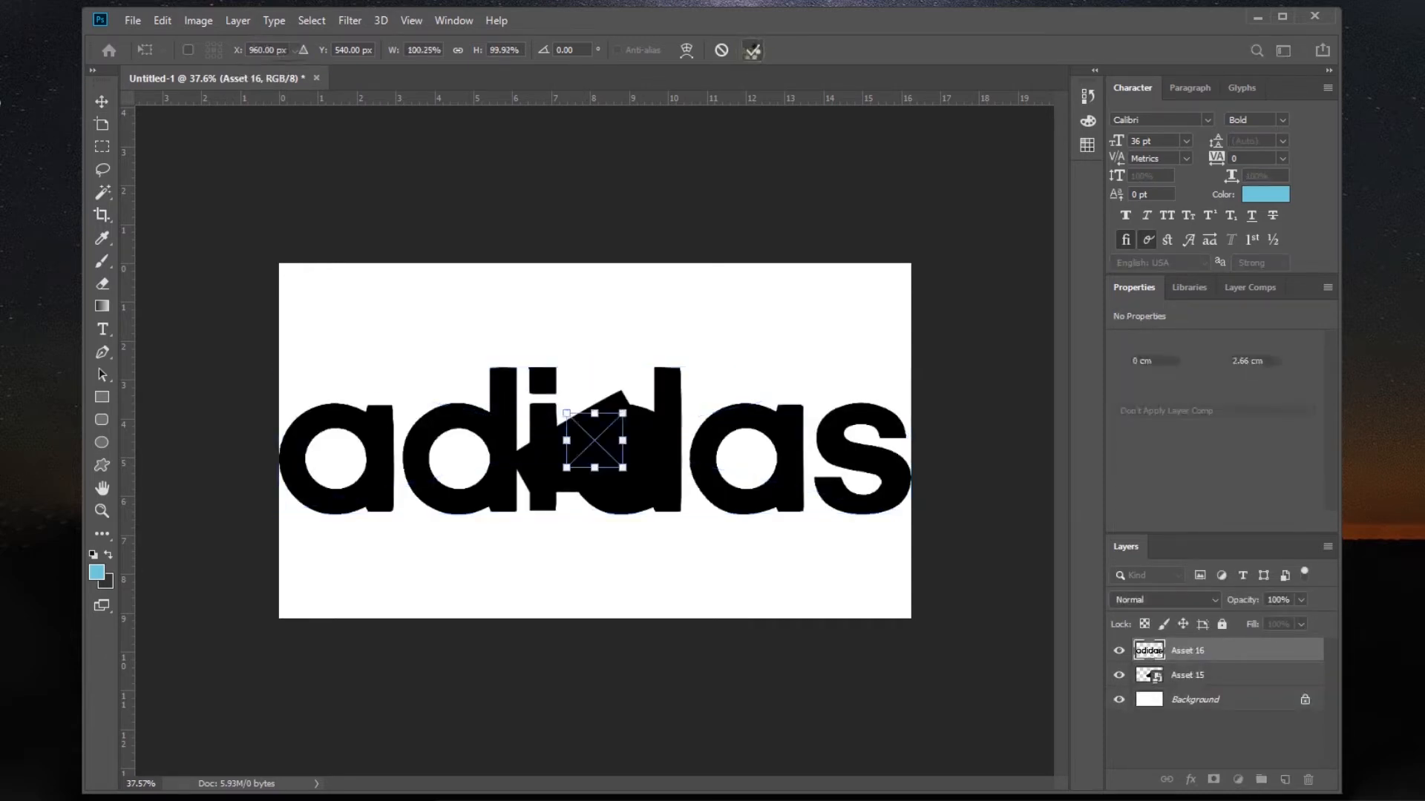
click(752, 54)
click(751, 53)
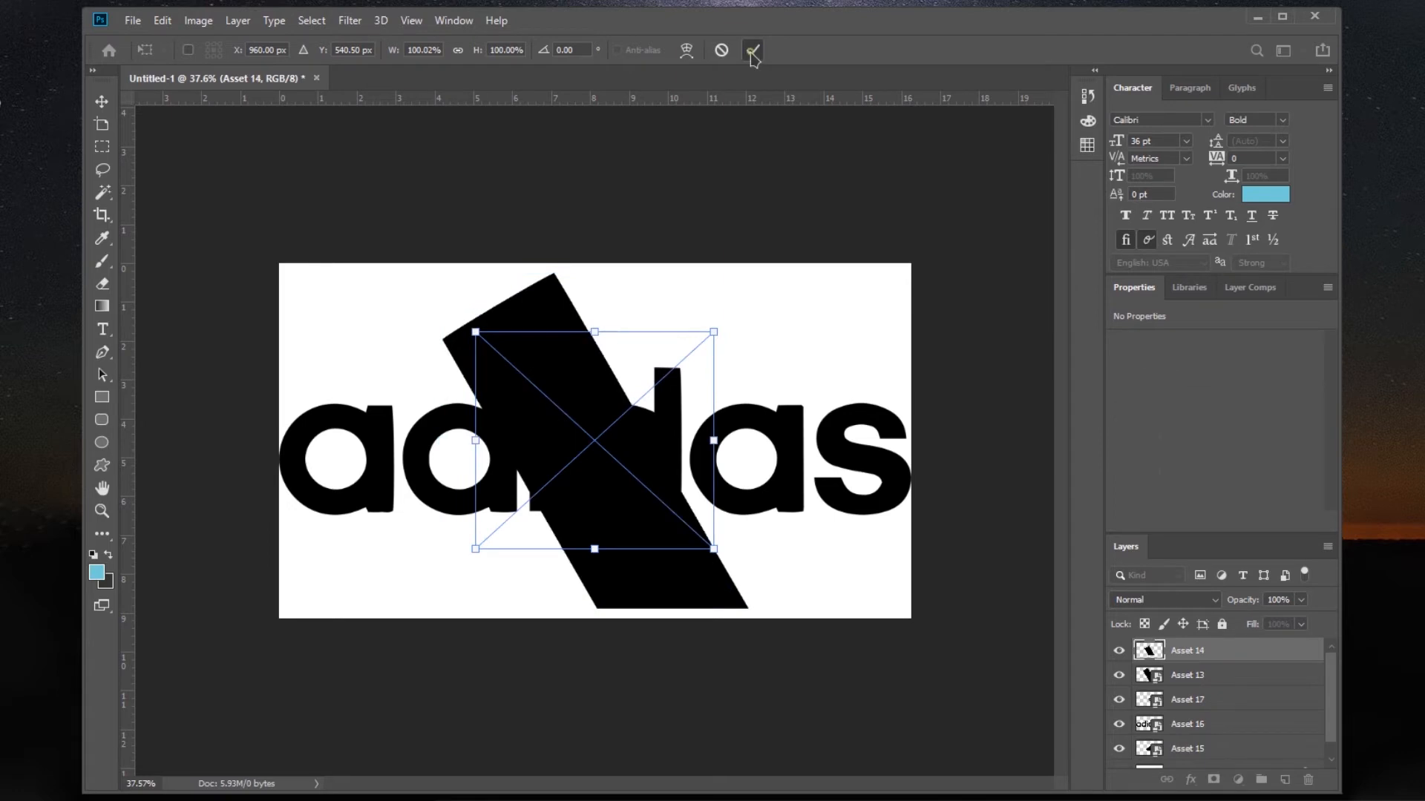
click(751, 54)
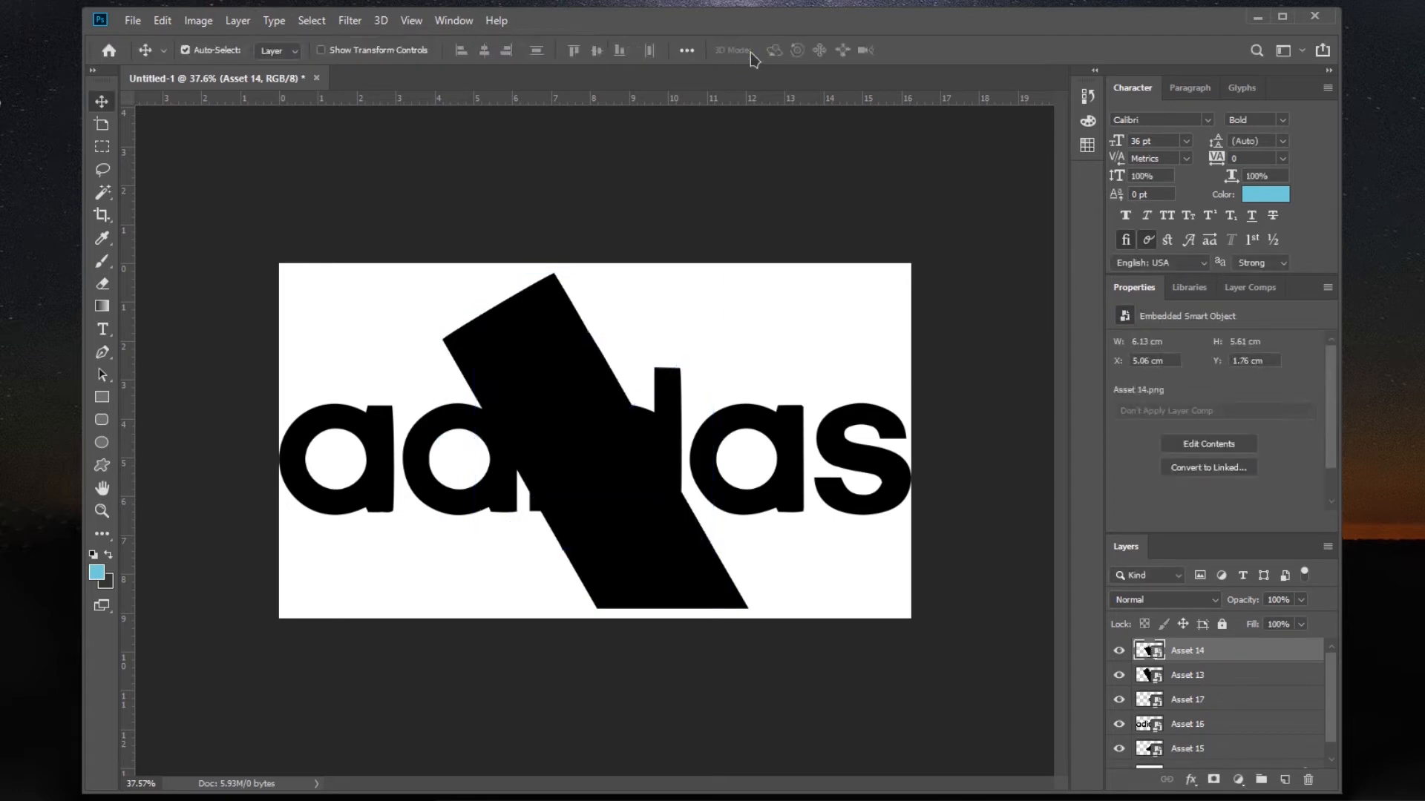
Step: Scale all five logo layers down together to about 28.5% around the canvas centre and commit the transform
click(801, 291)
drag(927, 251, 282, 646)
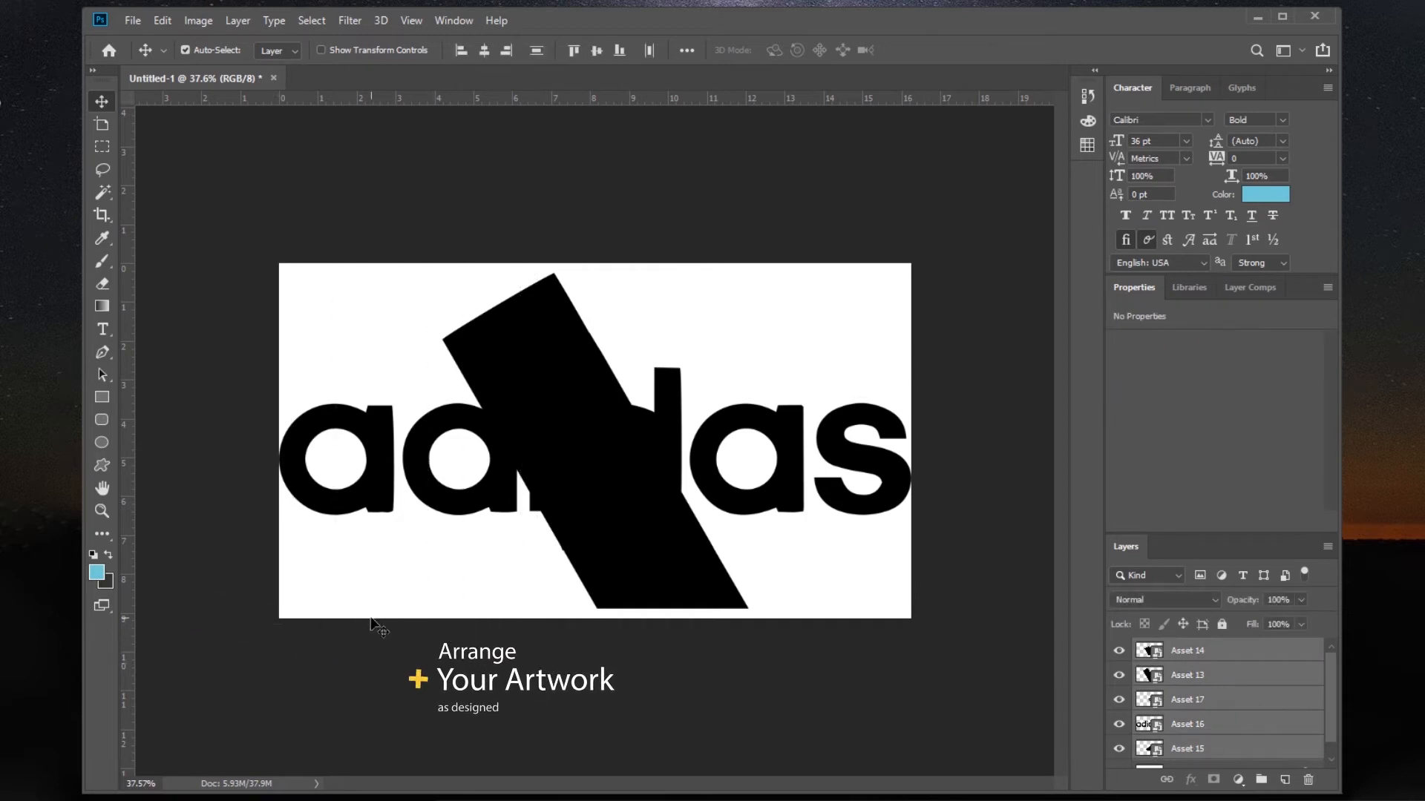
key(ctrl+t)
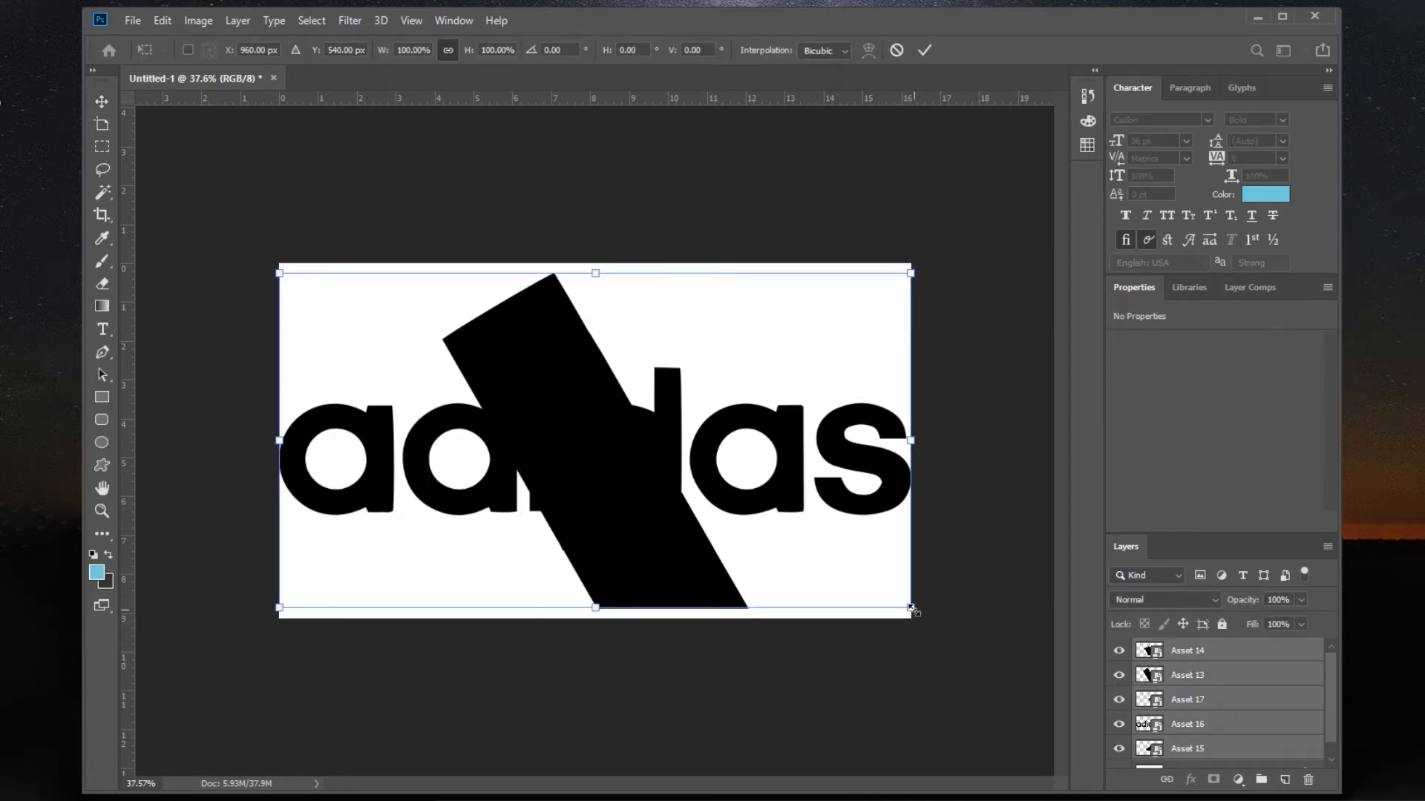
drag(912, 608, 670, 515)
key(ctrl+z)
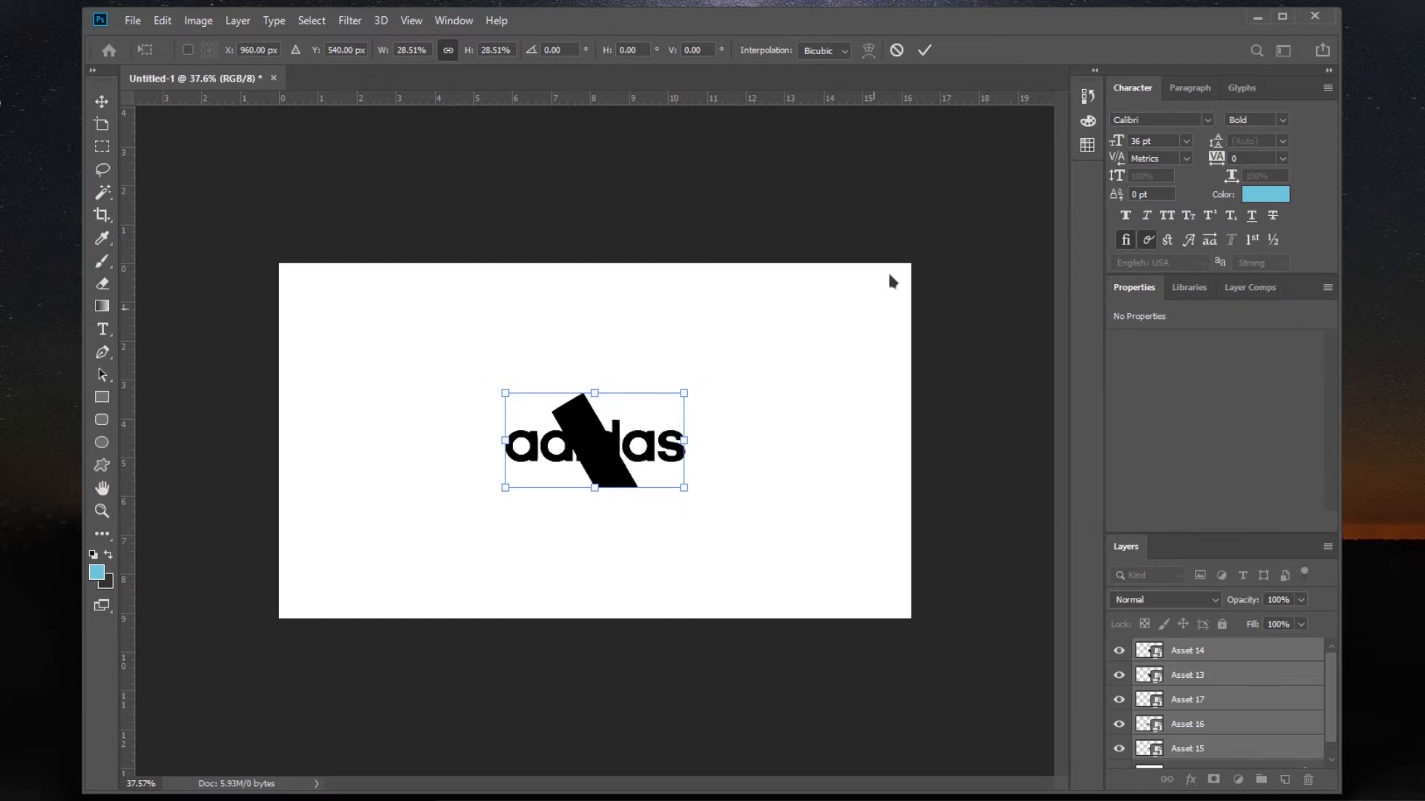
click(924, 49)
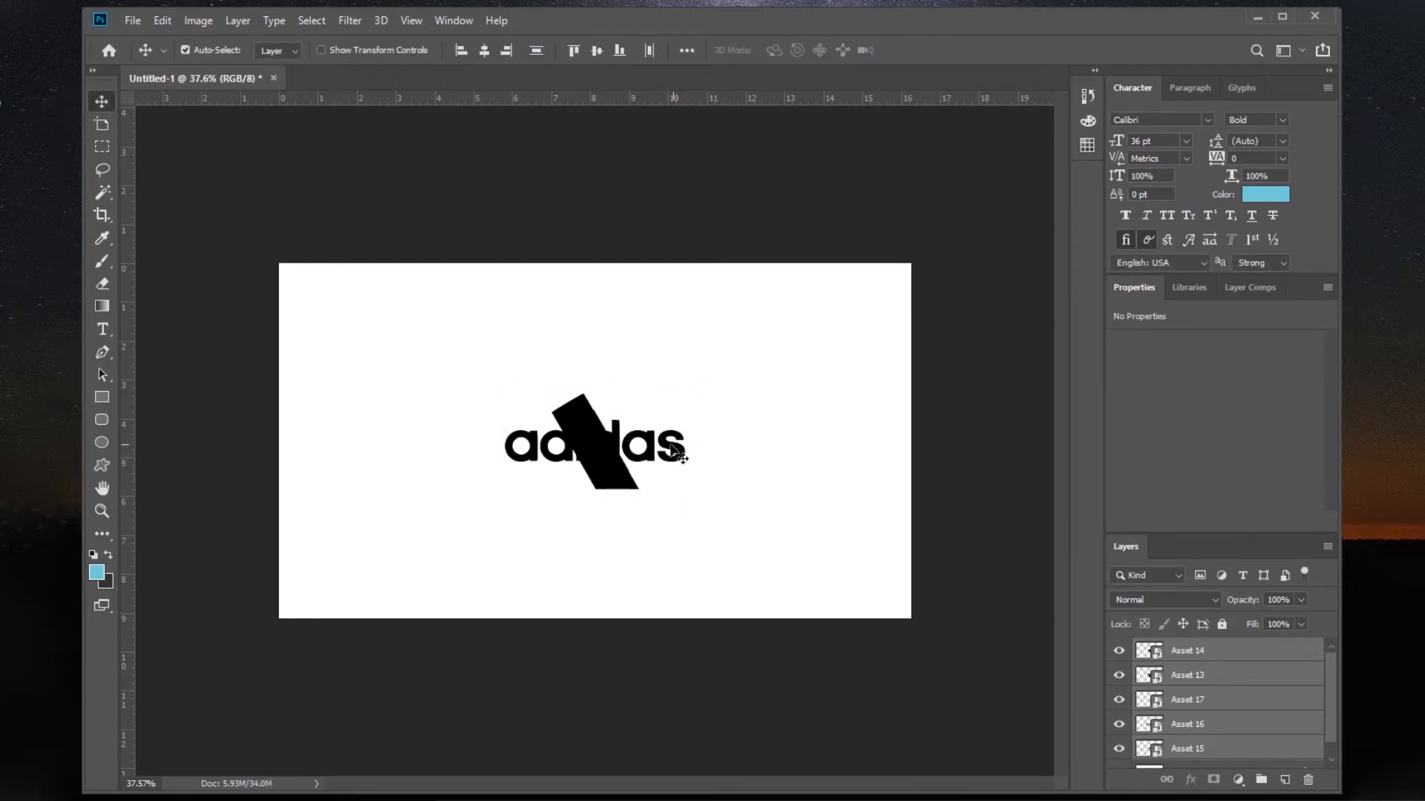
Step: Arrange the three stripes side by side in ascending height above the adidas wordmark, with the ® mark beside the tallest stripe
click(601, 461)
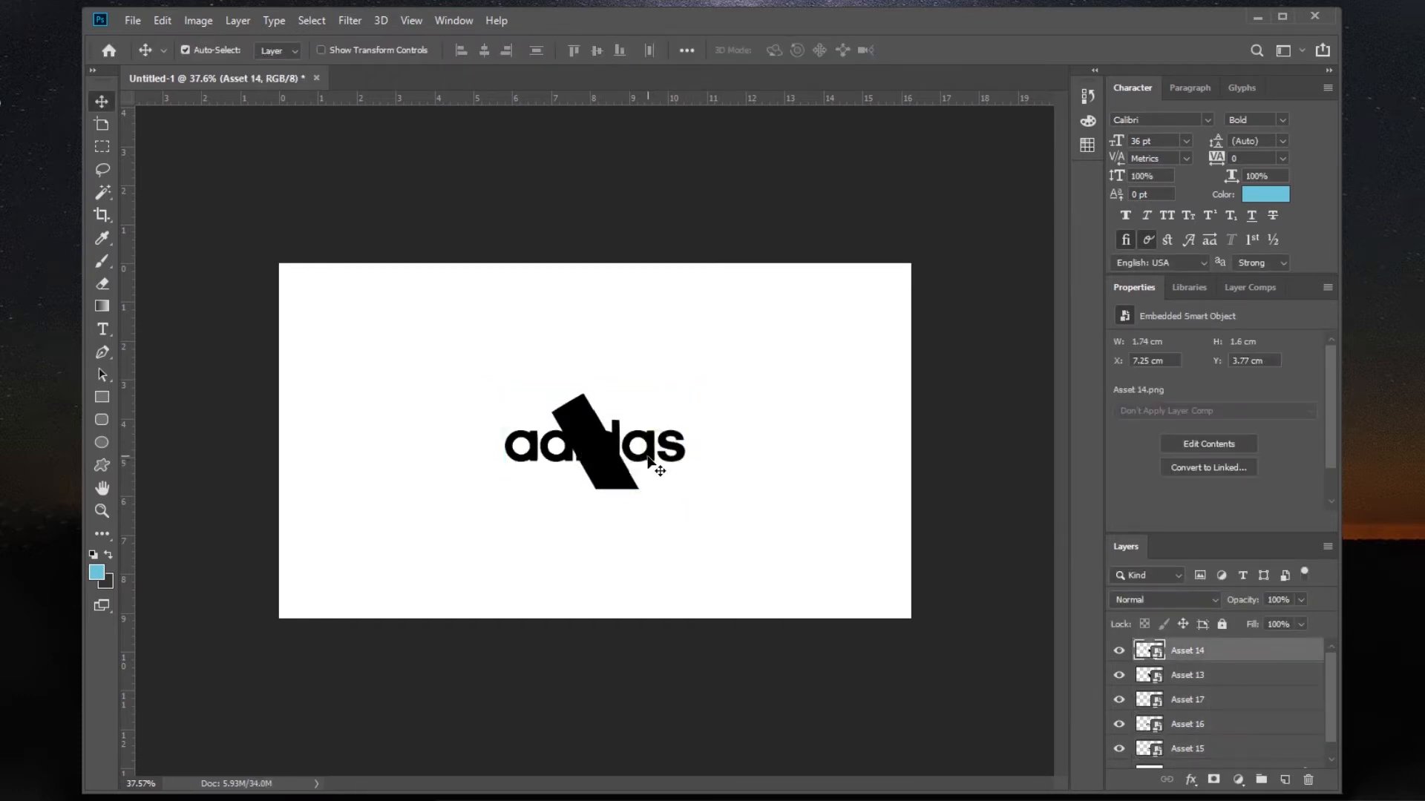
drag(648, 458, 648, 543)
click(677, 465)
drag(601, 460, 688, 498)
click(756, 475)
drag(592, 449, 467, 491)
click(719, 434)
drag(657, 449, 583, 458)
click(664, 426)
Step: Align the bottom edges of the three stripe layers and adjust their position above the wordmark
drag(386, 445, 635, 475)
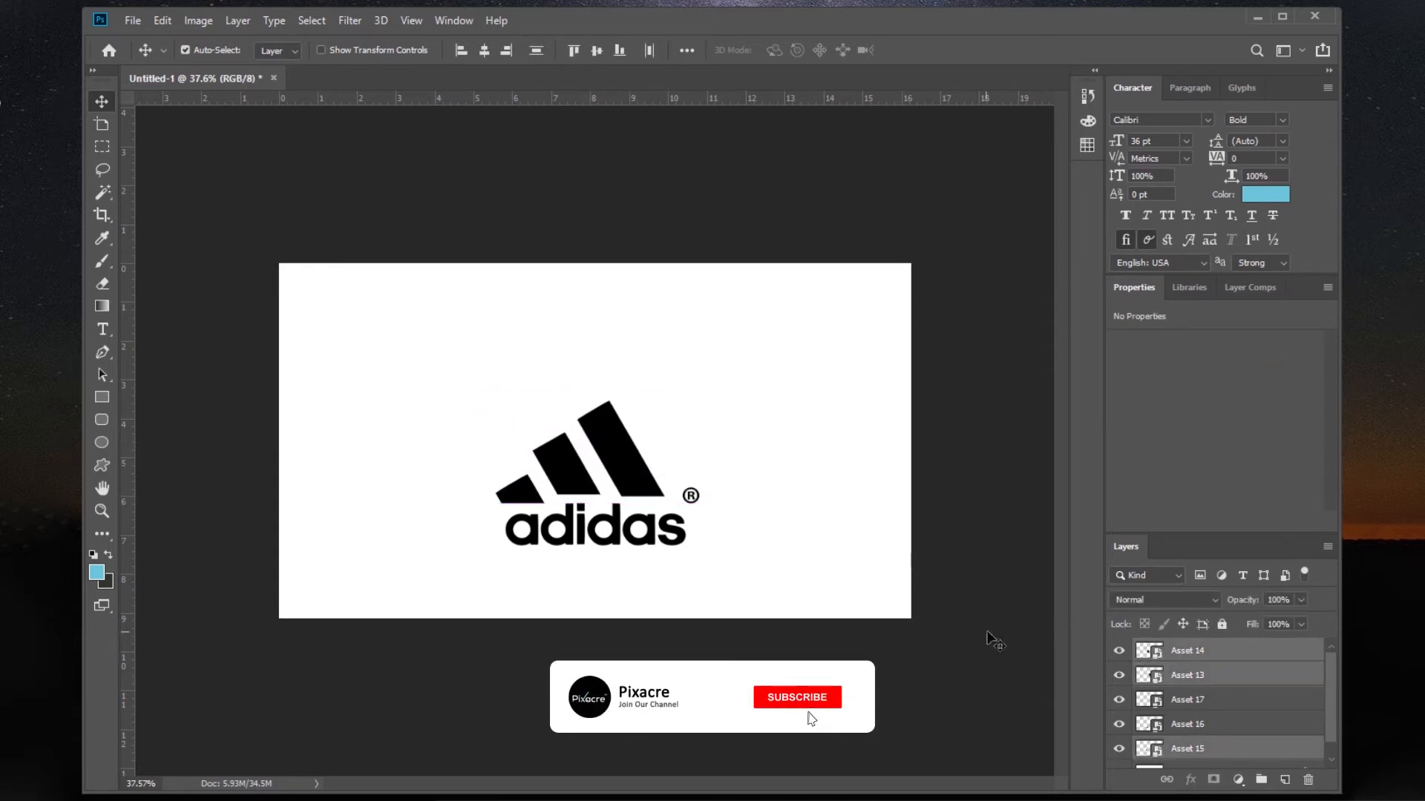
click(686, 51)
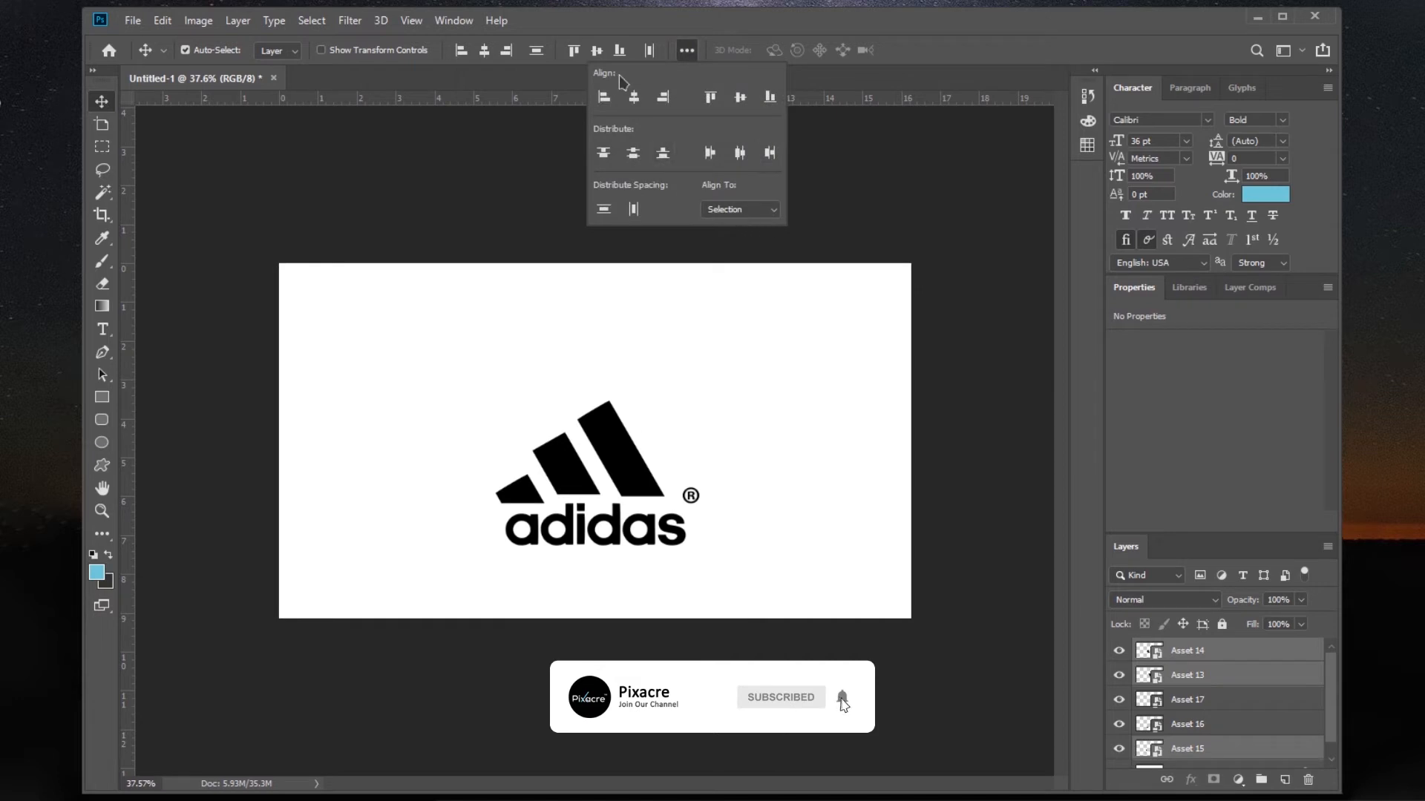
click(739, 99)
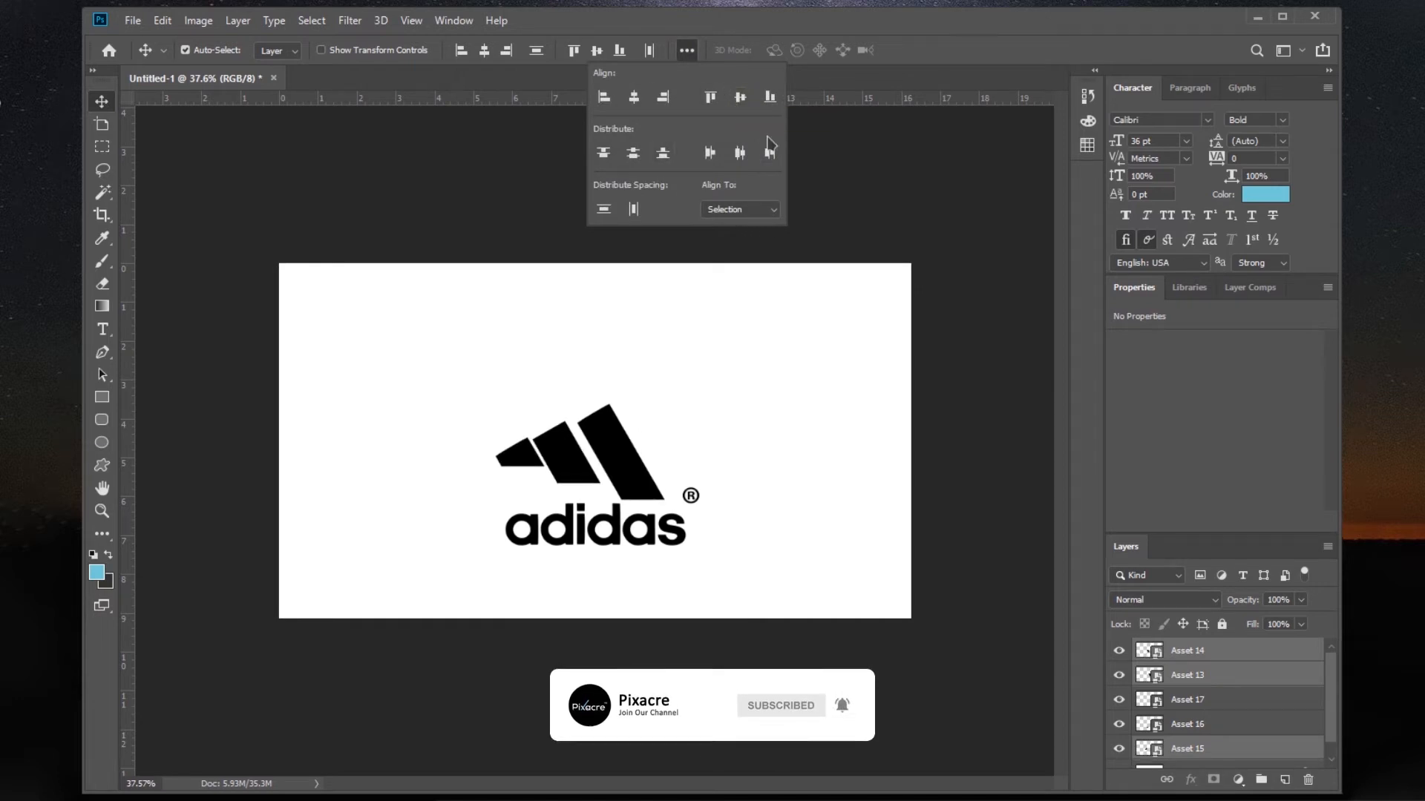
click(770, 98)
drag(562, 470, 541, 490)
click(462, 445)
Step: Nudge the three stripes down against the wordmark and left until they line up with its left end
drag(720, 404, 483, 482)
key(Down)
key(Down)
key(Down)
key(Down)
key(Down)
key(Down)
key(Down)
key(Down)
key(Down)
key(Down)
key(Down)
key(Down)
key(Left)
key(Left)
key(Left)
key(Left)
key(Left)
key(Left)
key(Left)
key(Left)
key(Left)
key(Left)
key(Left)
key(Left)
key(Left)
key(Left)
key(Left)
key(Left)
key(Left)
key(Left)
key(Left)
key(Left)
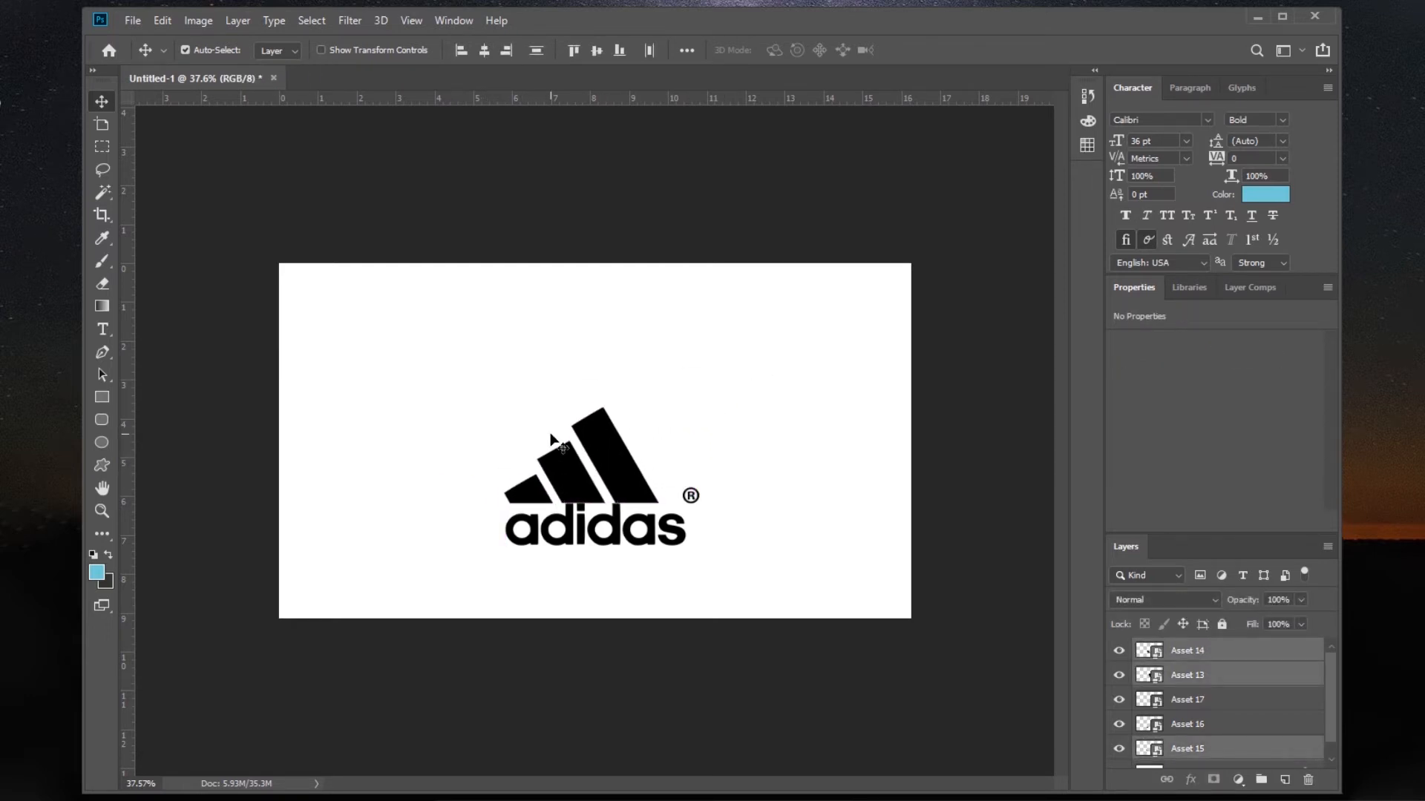
Step: Nudge the three stripes right until they sit roughly centred above the wordmark
key(Right)
key(Right)
key(Right)
key(Right)
key(Right)
key(Right)
key(Right)
key(Right)
key(Right)
key(Right)
key(Right)
key(Right)
key(Right)
key(Right)
key(Right)
key(Right)
key(Right)
key(Right)
key(Right)
key(Right)
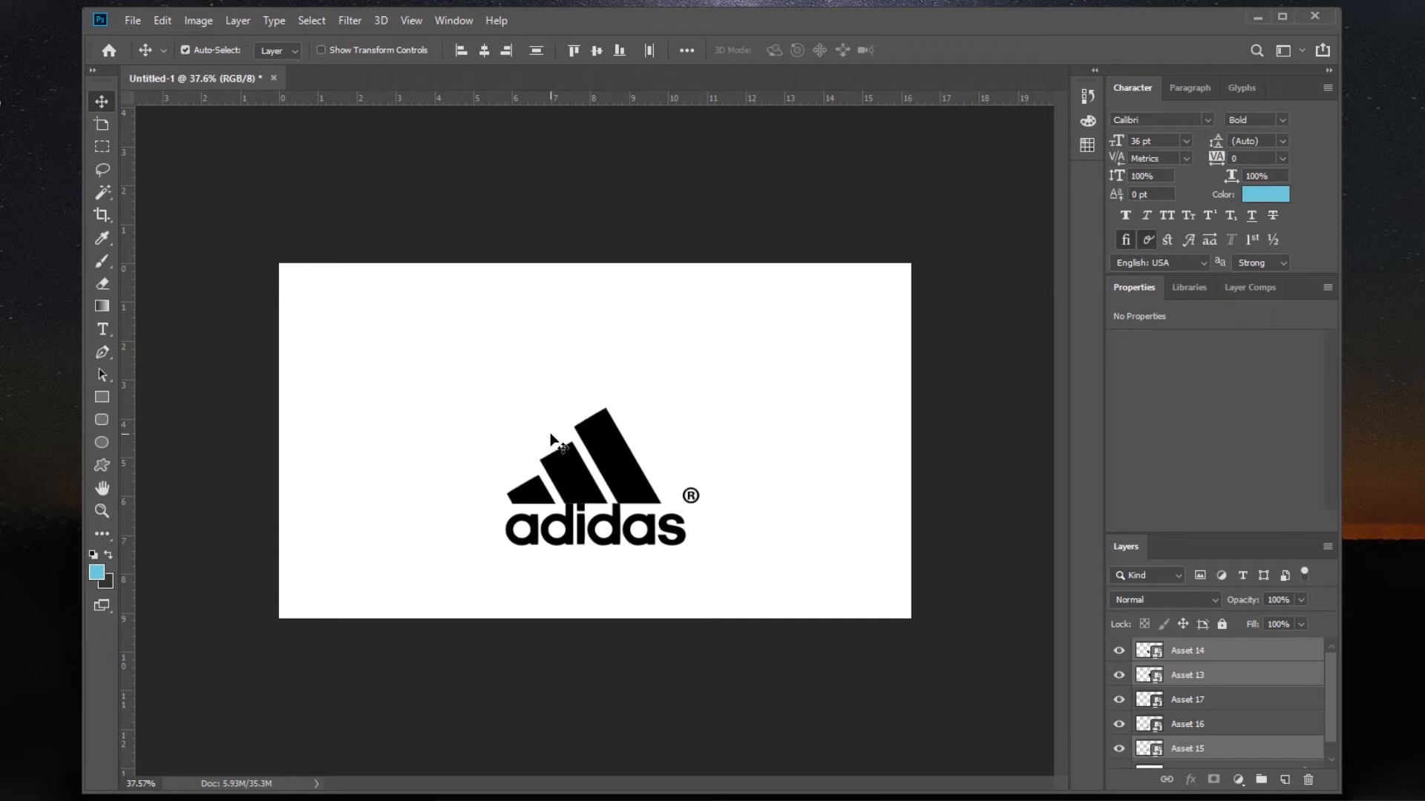
key(Right)
drag(478, 429, 657, 483)
key(Right)
key(Right)
key(Right)
key(Right)
key(Right)
key(Right)
key(Right)
key(Right)
key(Right)
key(Right)
key(Right)
key(Right)
key(Right)
key(Right)
drag(512, 407, 675, 482)
click(687, 52)
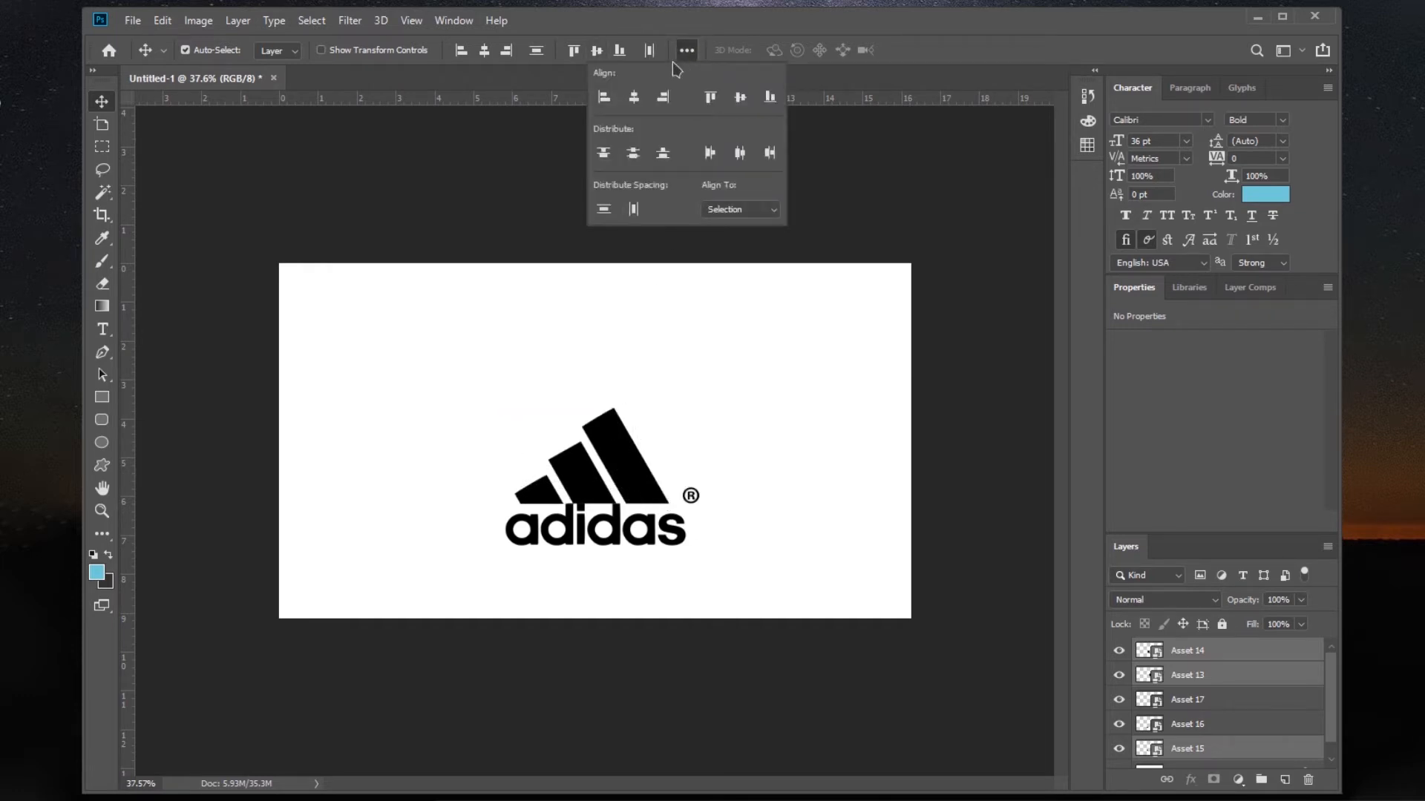
click(748, 394)
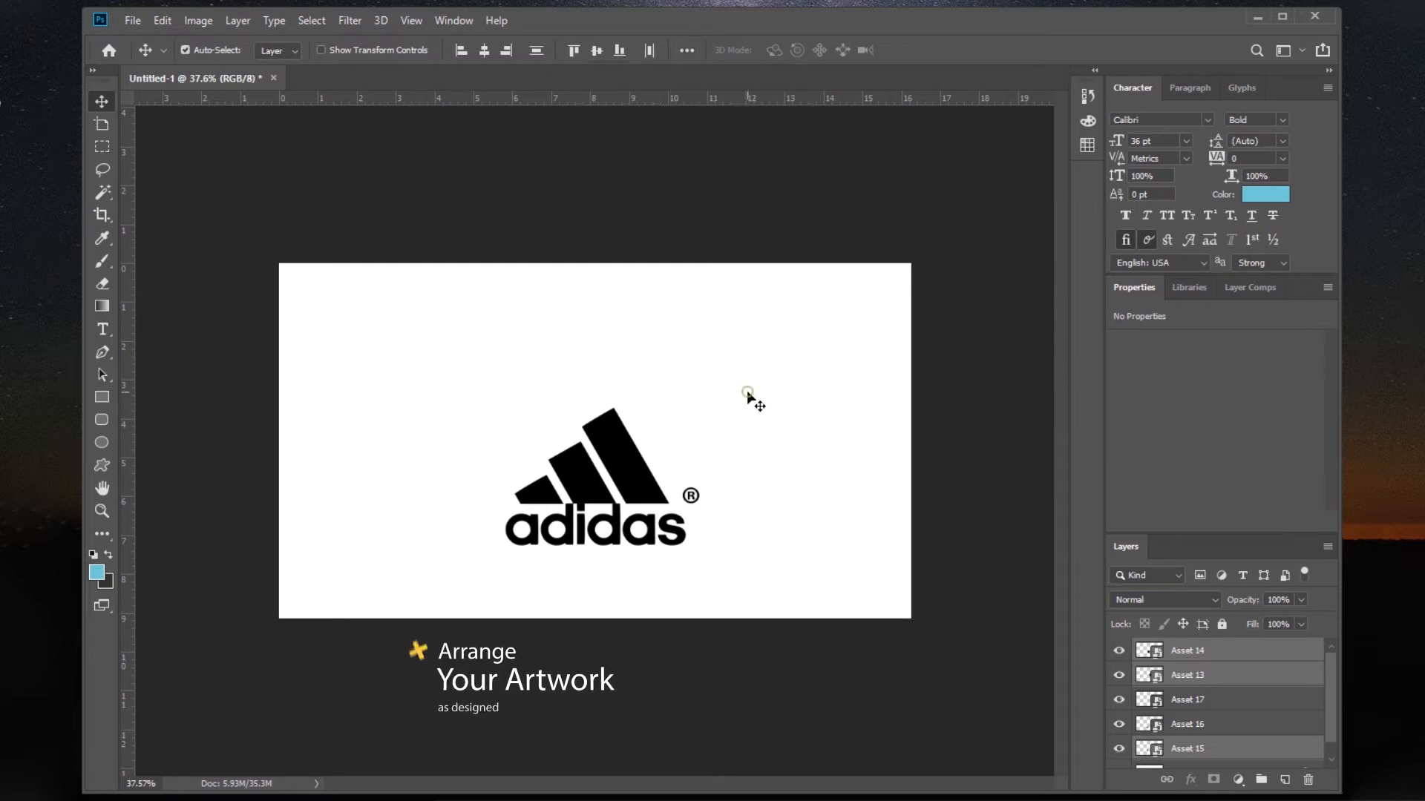
Step: Fine-tune the stripes' position by nudging them slightly right and down, and deselect the layers
drag(442, 398, 665, 472)
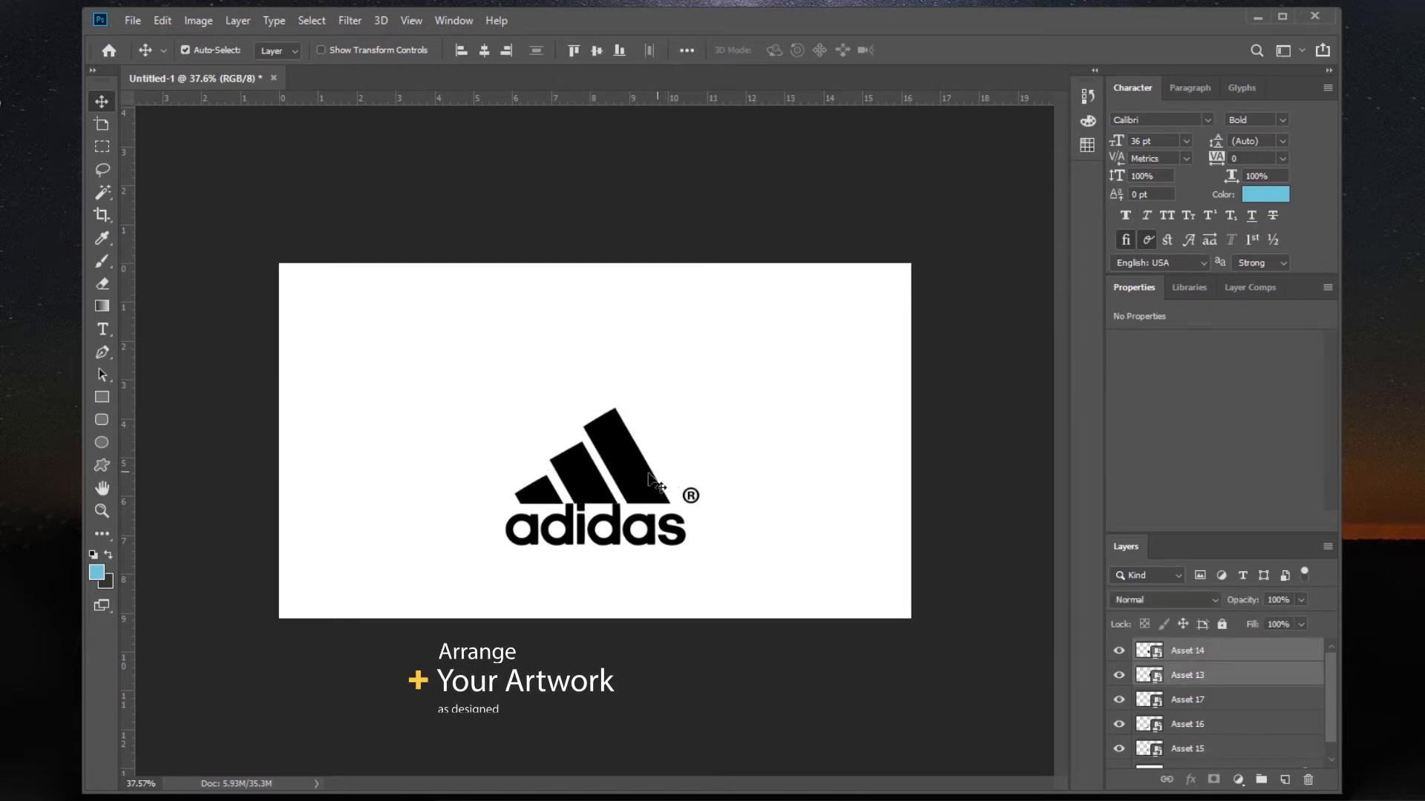
click(781, 393)
drag(430, 423, 668, 496)
key(Right)
key(Right)
key(Right)
key(Right)
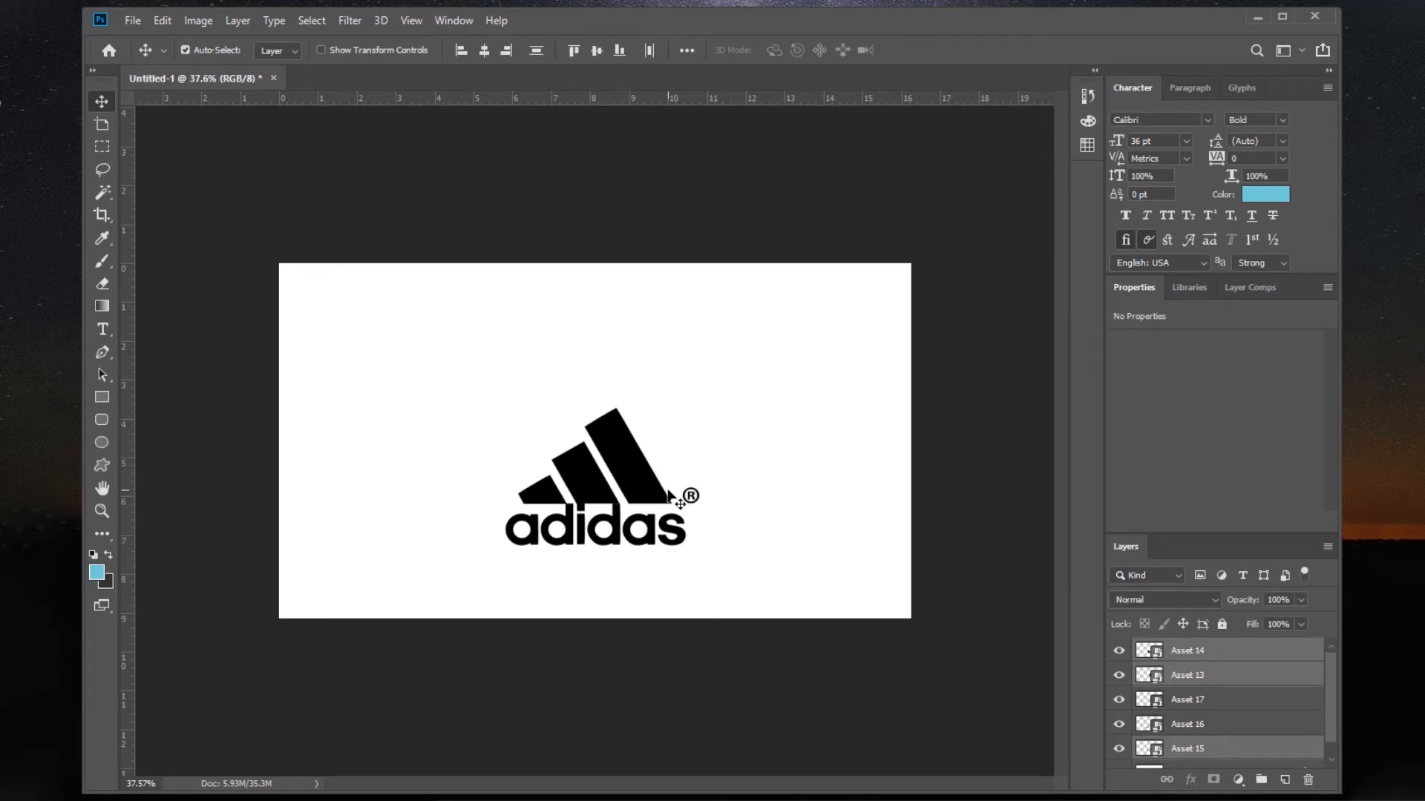
key(Down)
click(724, 385)
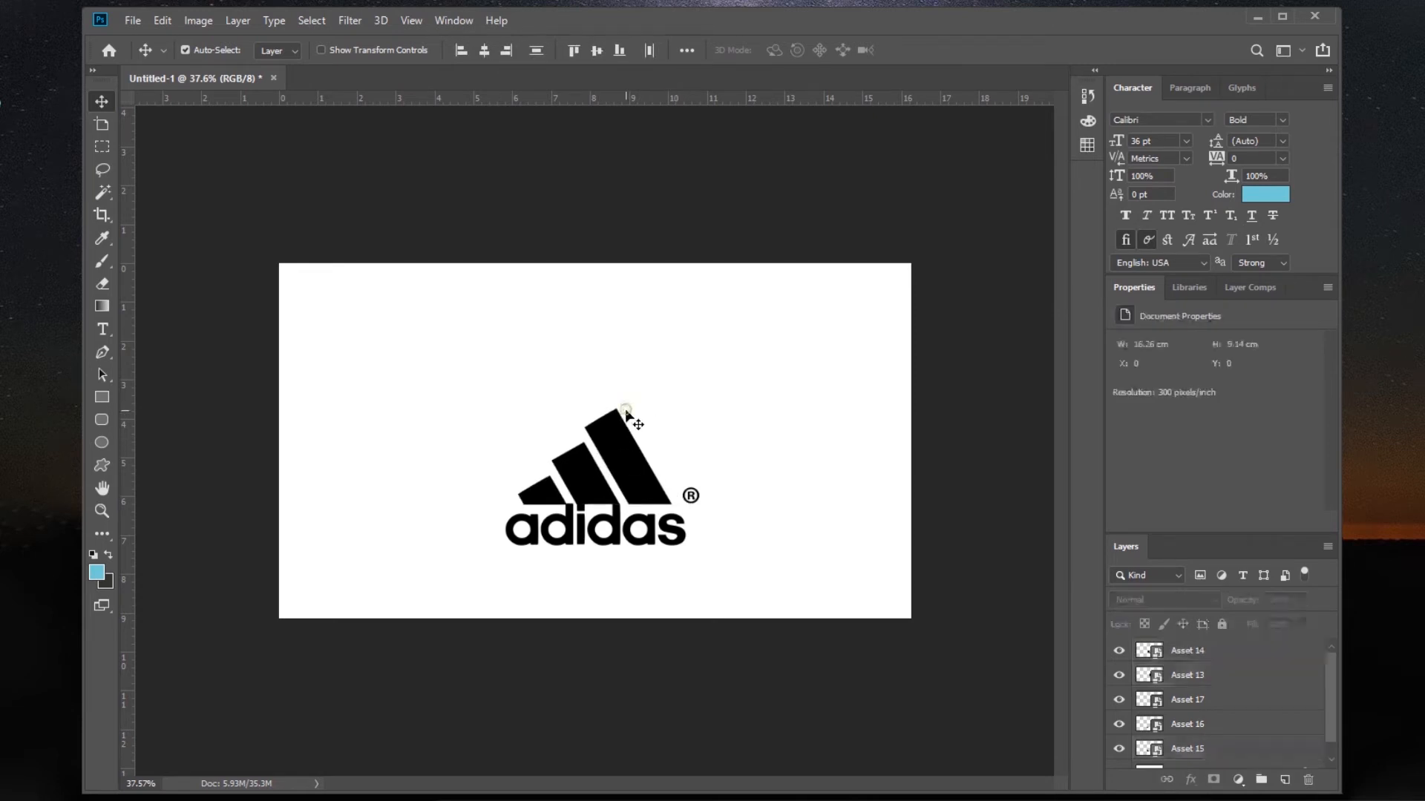
Step: Move the complete logo up and slightly left toward the middle of the canvas, and deselect it
scroll(674, 417, up, 4)
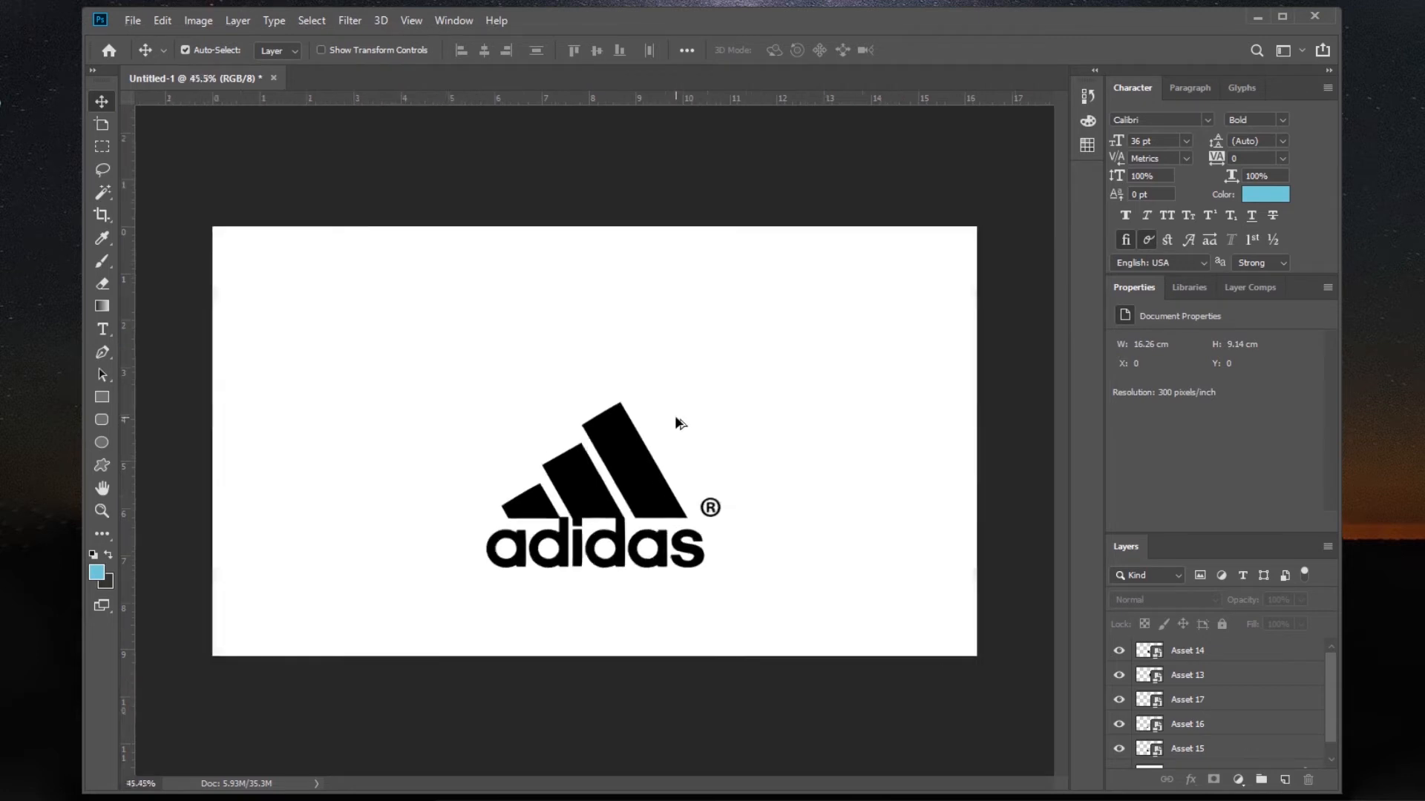
scroll(673, 417, down, 3)
scroll(675, 386, down, 1)
drag(407, 378, 828, 676)
drag(647, 502, 636, 461)
click(751, 475)
scroll(751, 480, down, 1)
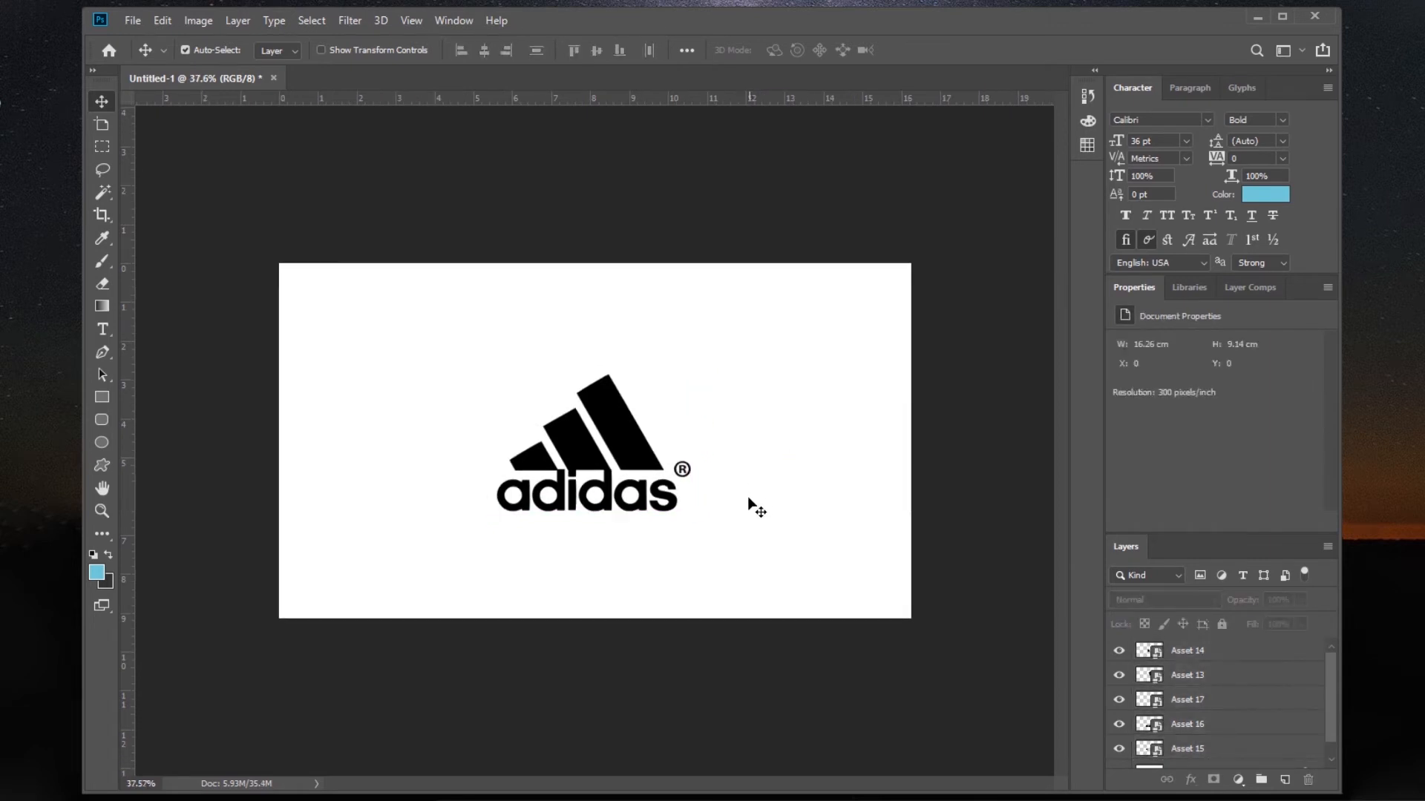
Step: Hide the asset layers to identify their shapes and move the Asset 15 layer above Asset 16
click(1118, 653)
click(1120, 676)
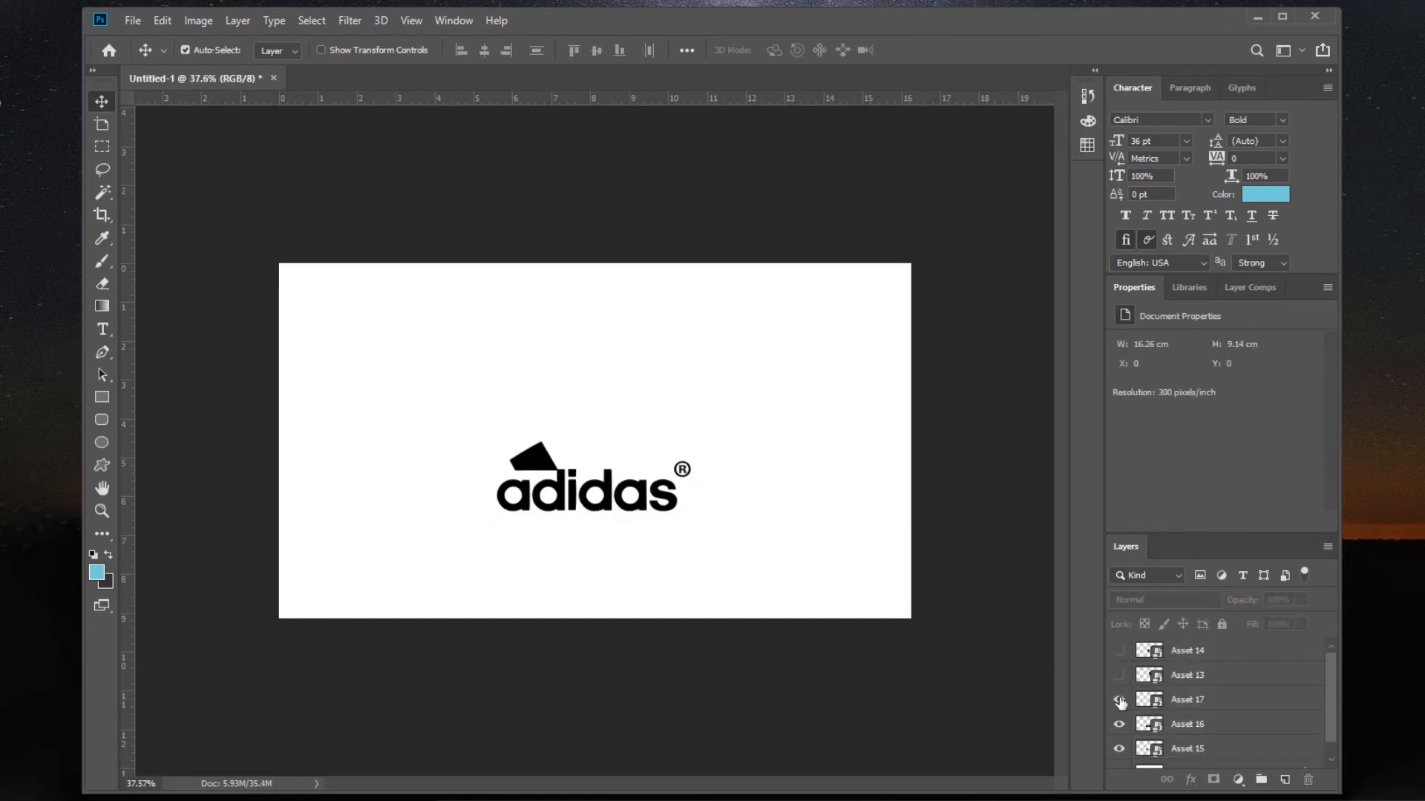
click(1119, 726)
click(1118, 751)
click(1119, 752)
drag(1179, 750, 1111, 726)
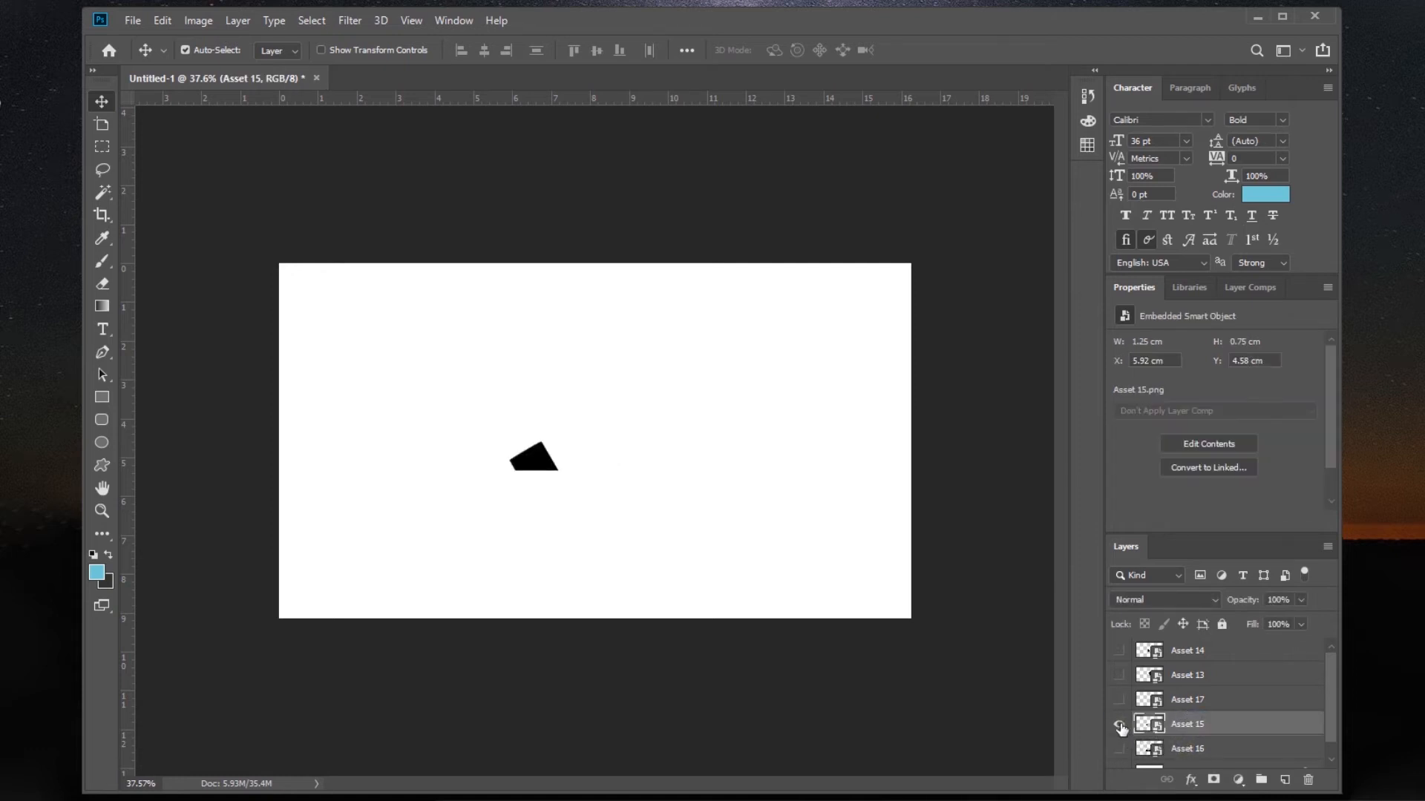
Step: Show all hidden asset layers again and toggle Asset 14 and Asset 13 off and on to identify their stripes
click(1119, 748)
click(1119, 651)
click(1118, 650)
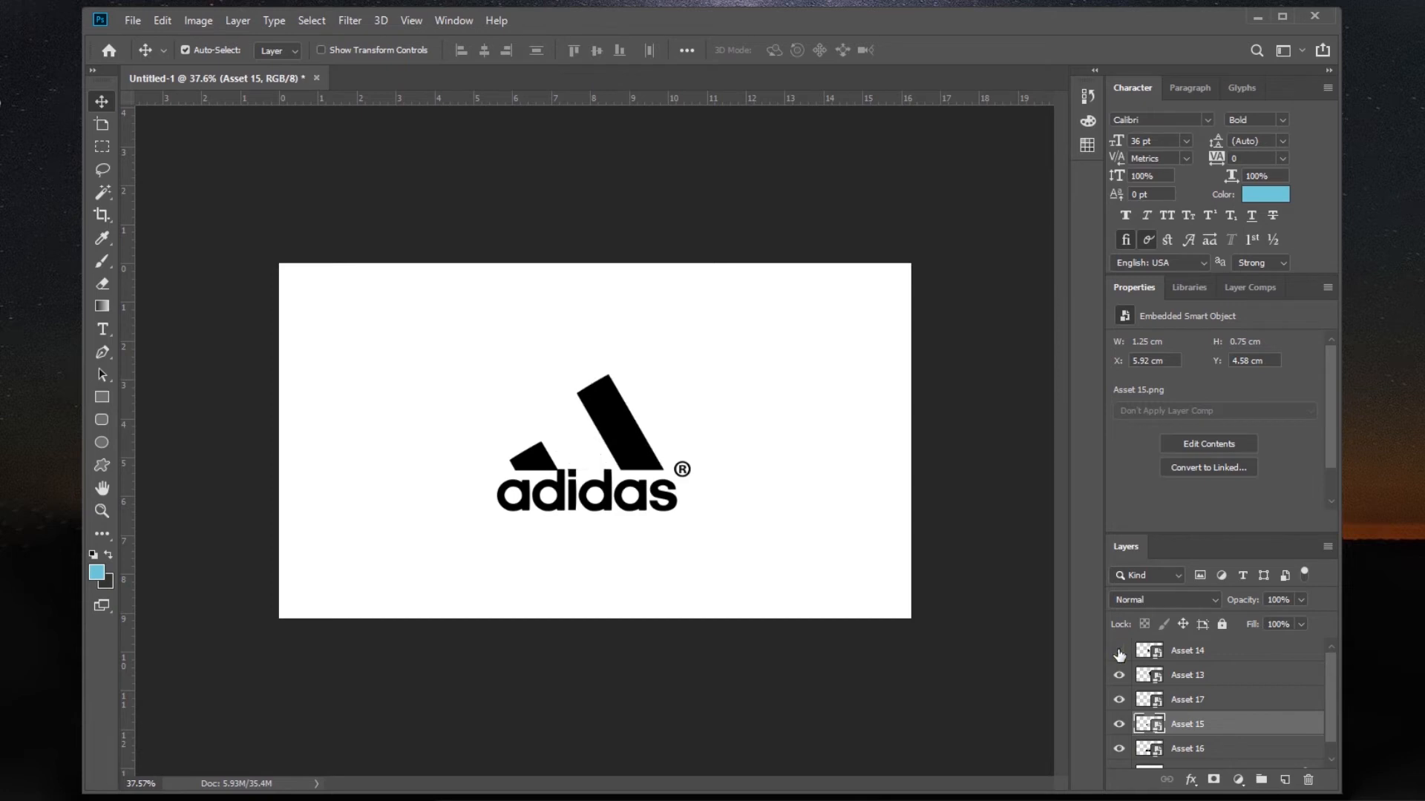
click(1118, 651)
click(1118, 675)
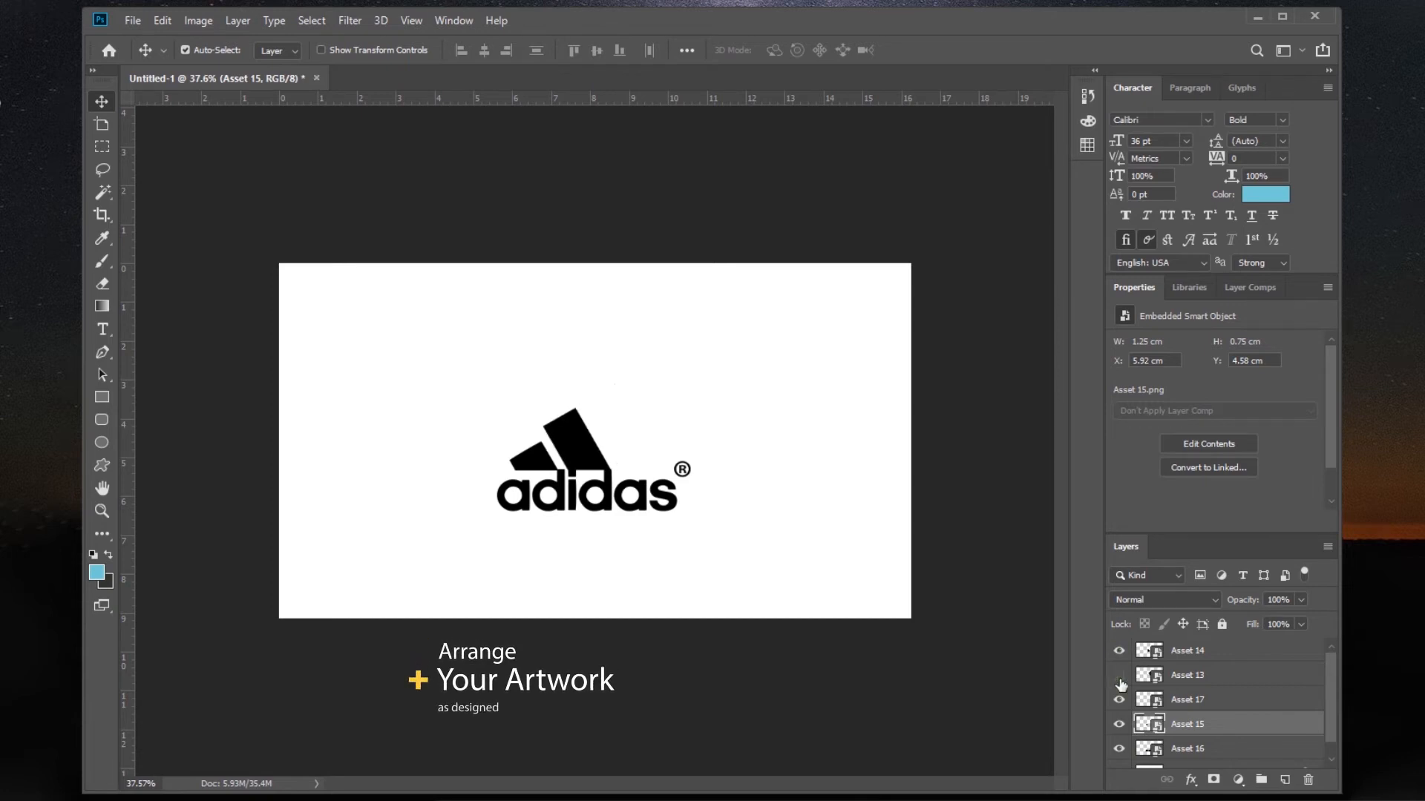
click(1118, 650)
click(1118, 675)
click(1118, 651)
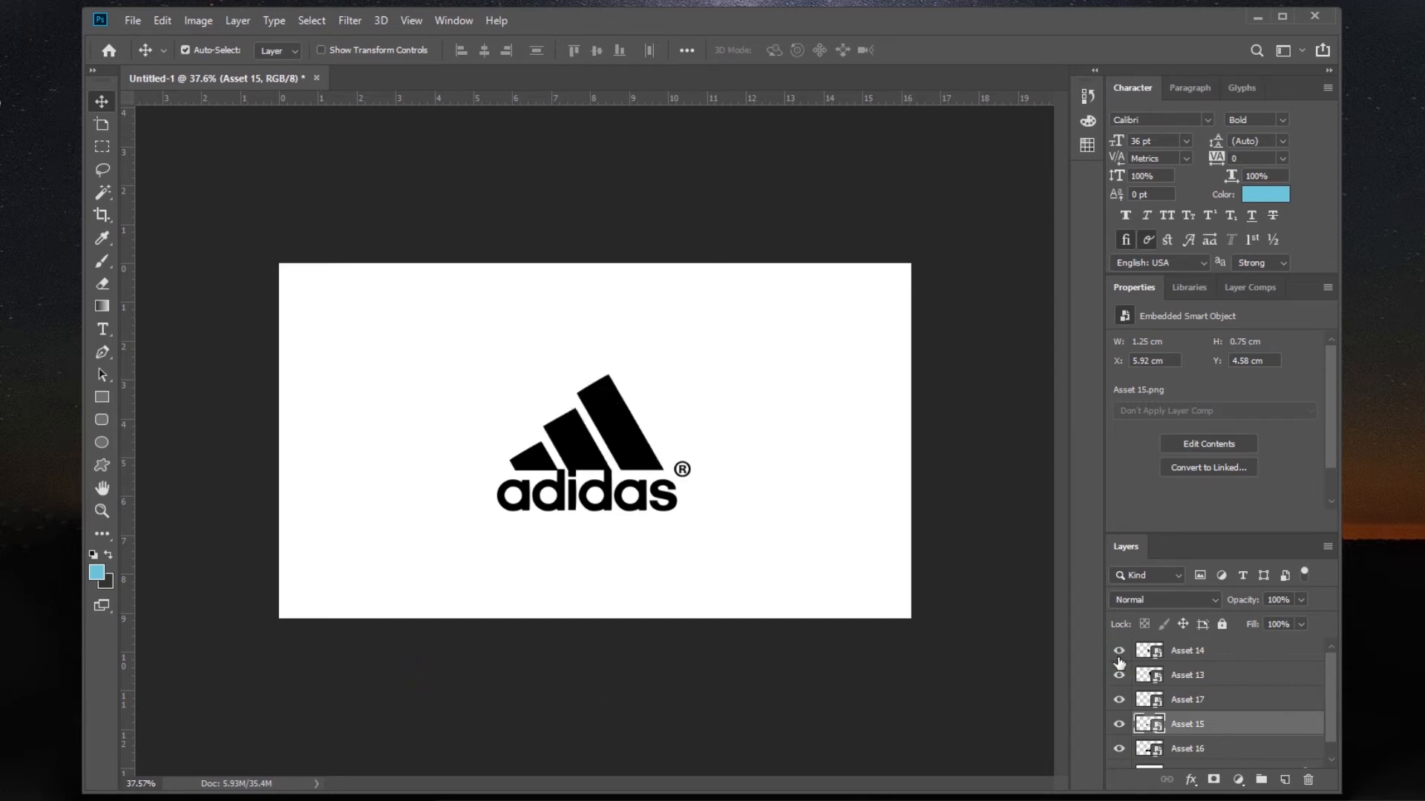
Step: Move the Asset 15 layer to the top of the stack and Asset 16 directly above Asset 17, keeping all layers visible
click(1119, 725)
drag(1196, 731, 1188, 674)
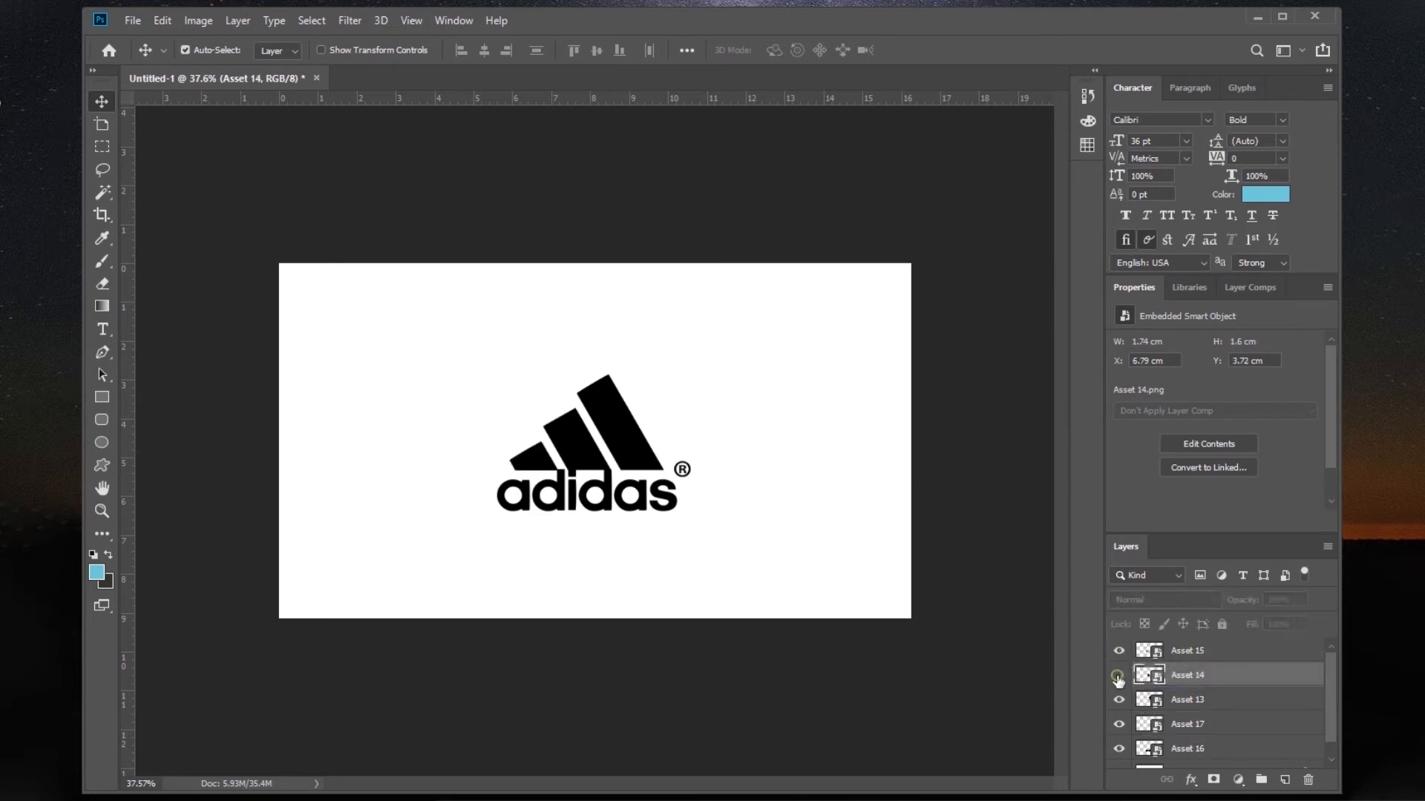
click(1118, 678)
click(1118, 701)
click(1116, 725)
click(1118, 724)
drag(1185, 749, 1183, 714)
click(1118, 700)
click(1118, 675)
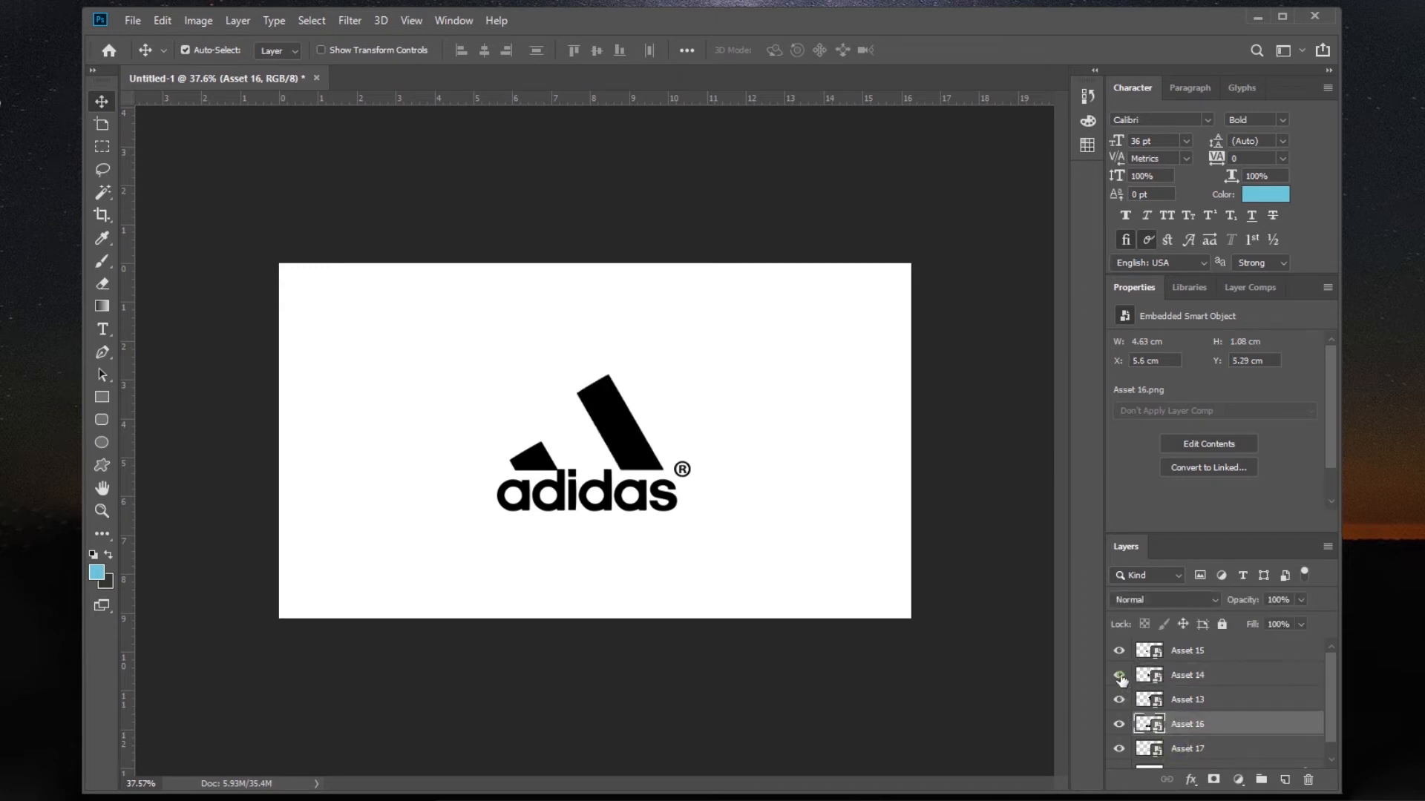
click(748, 483)
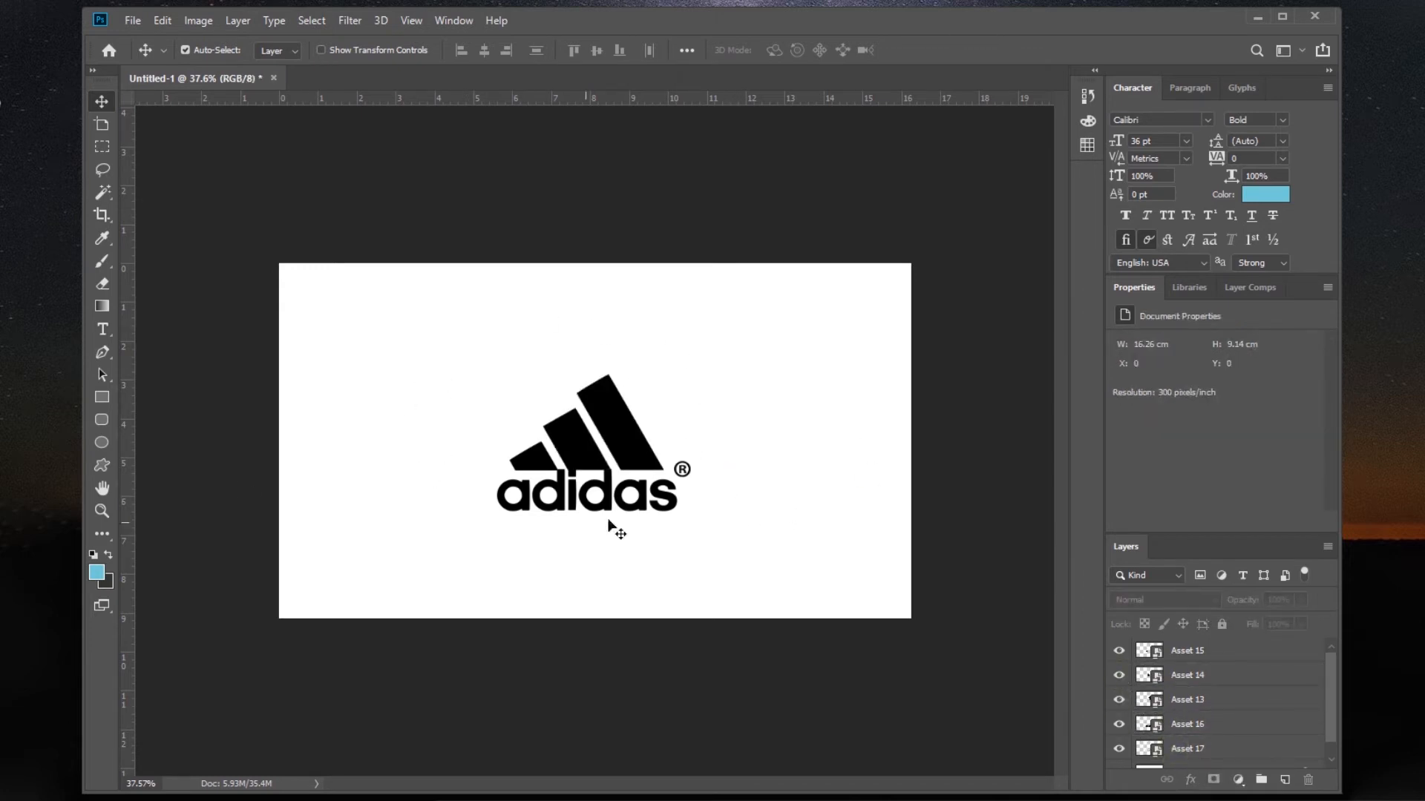
Step: Show the Timeline and create a frame animation for the document
click(454, 21)
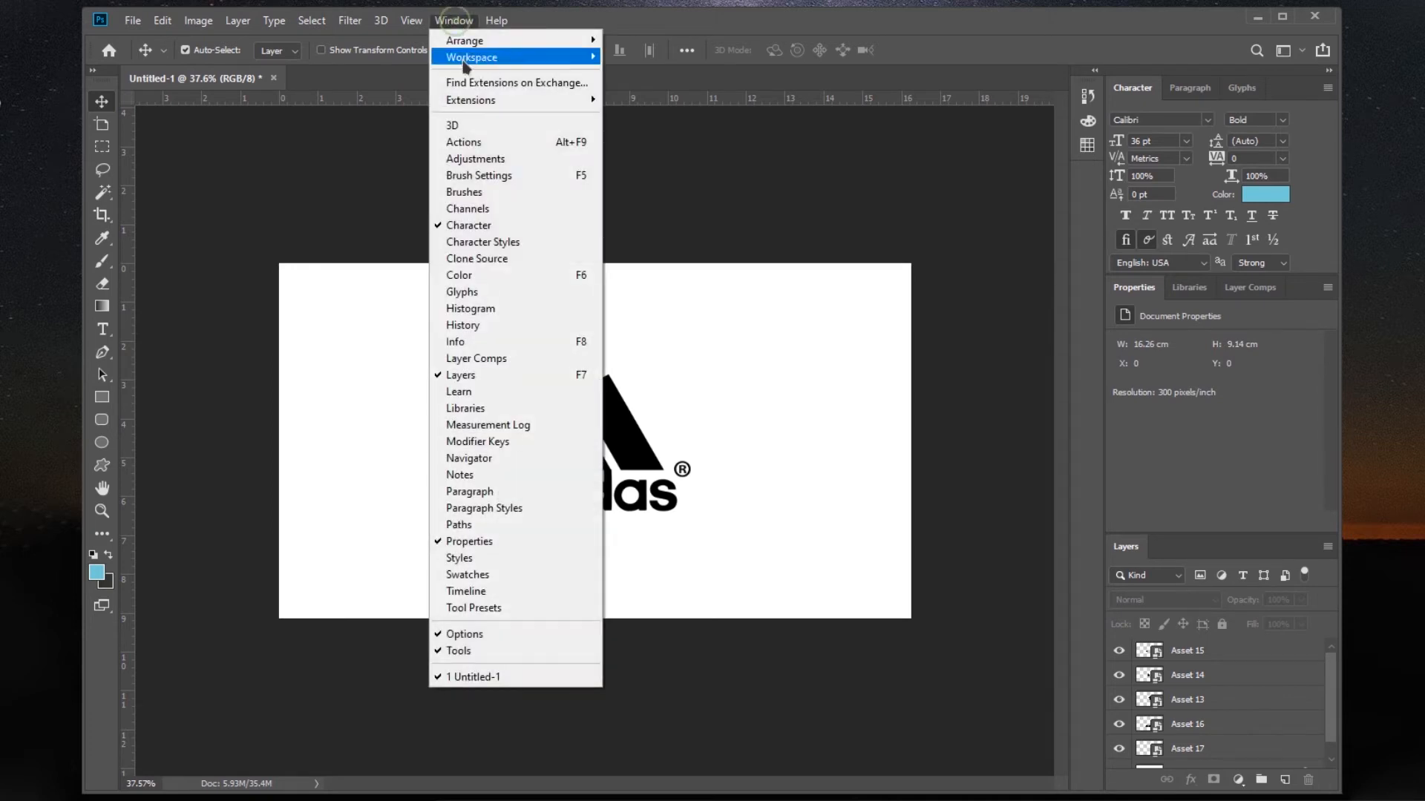
click(470, 592)
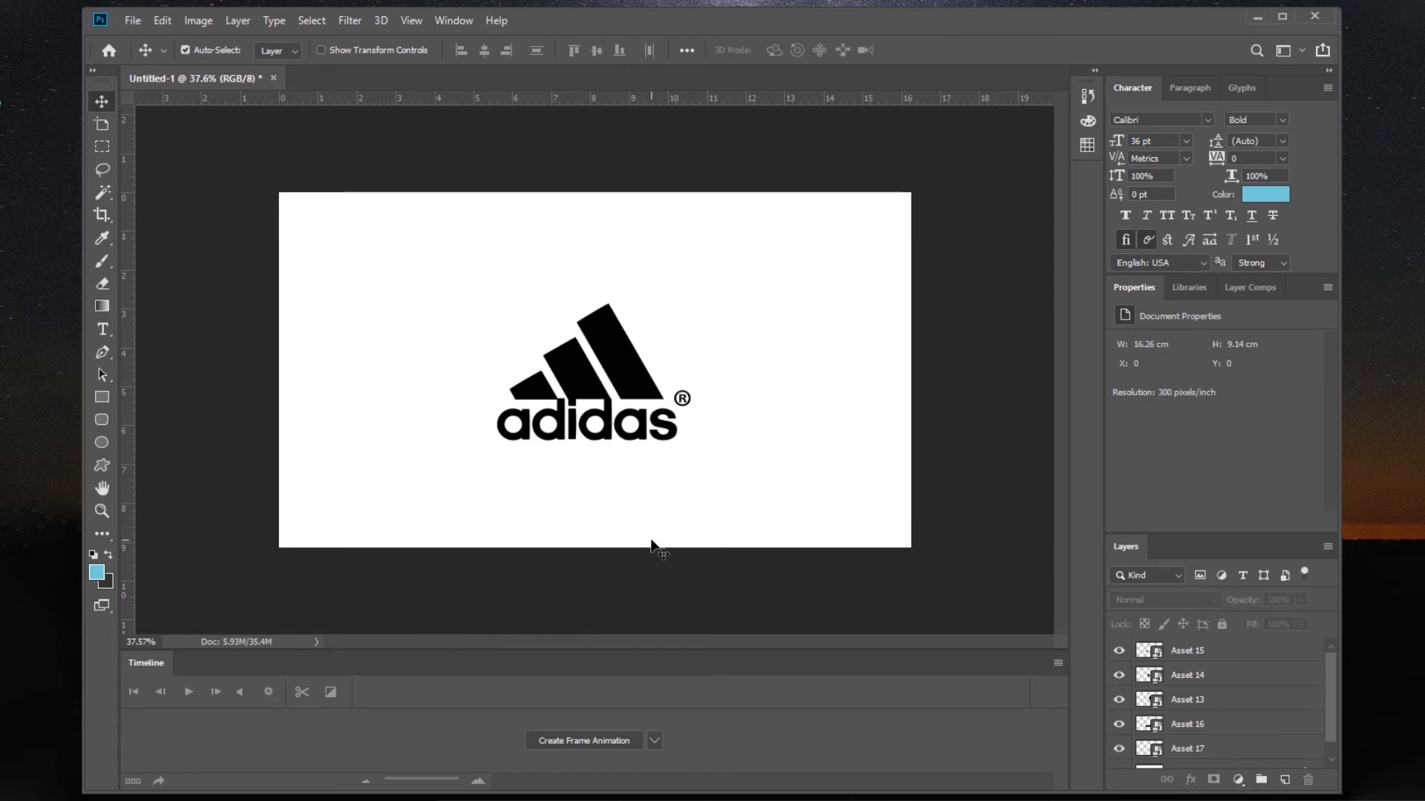
click(654, 741)
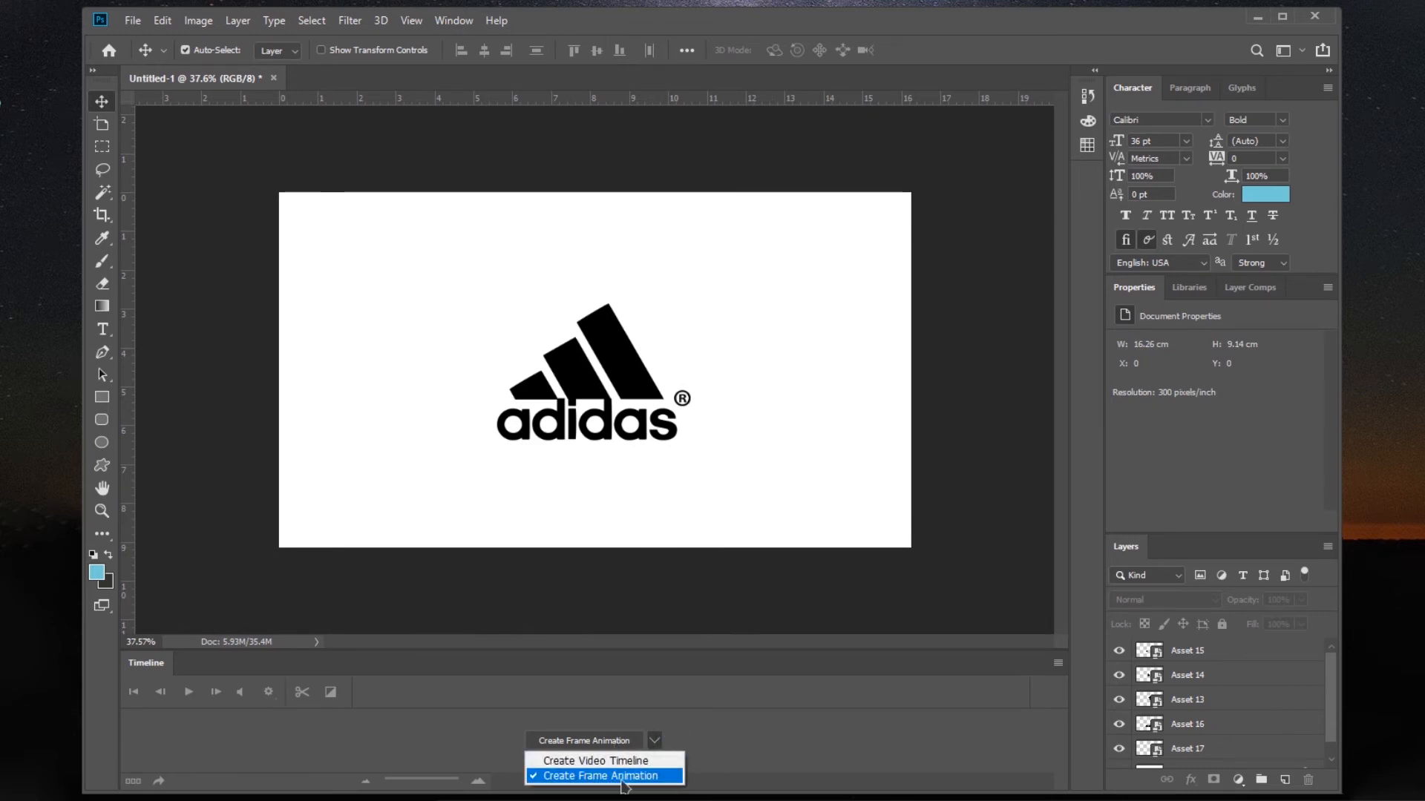
click(577, 740)
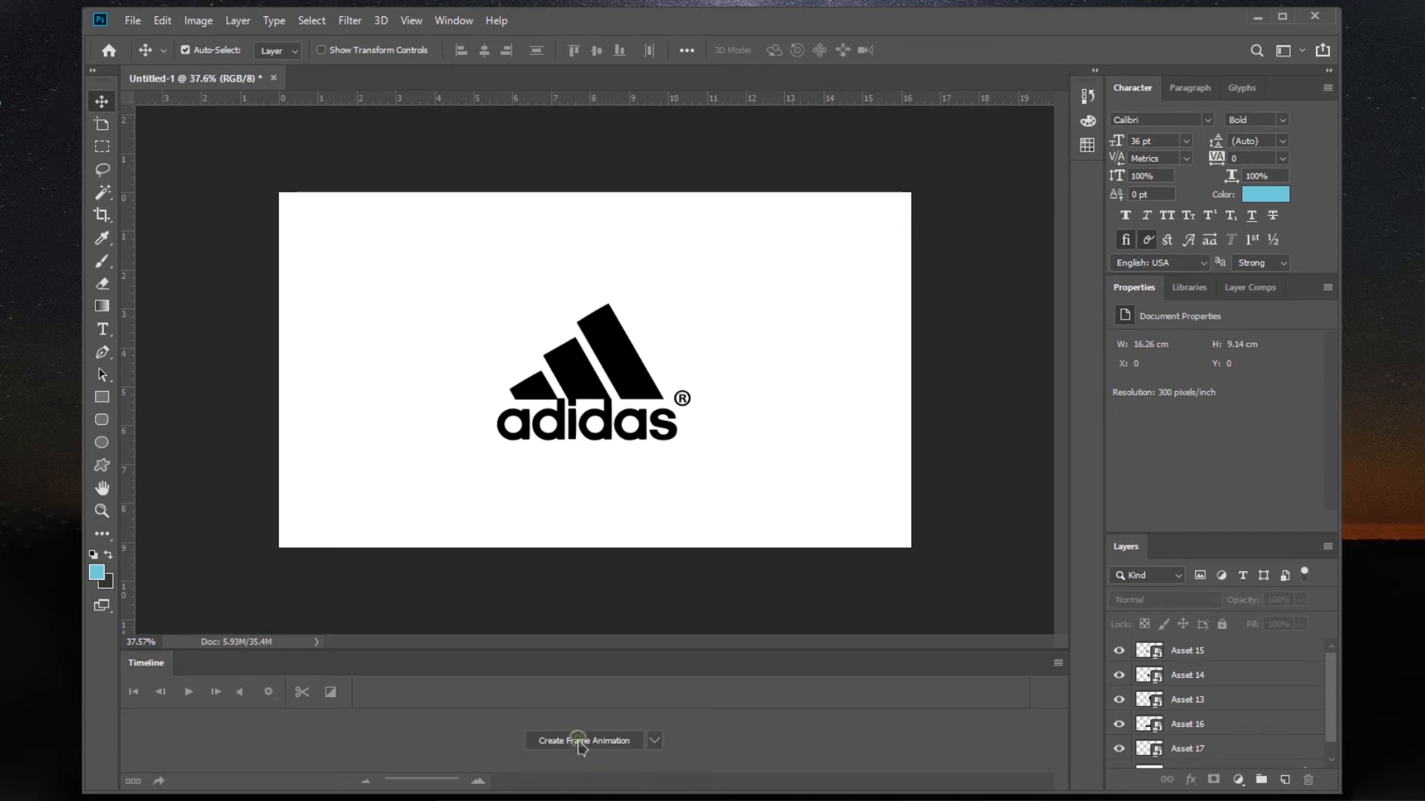
click(577, 741)
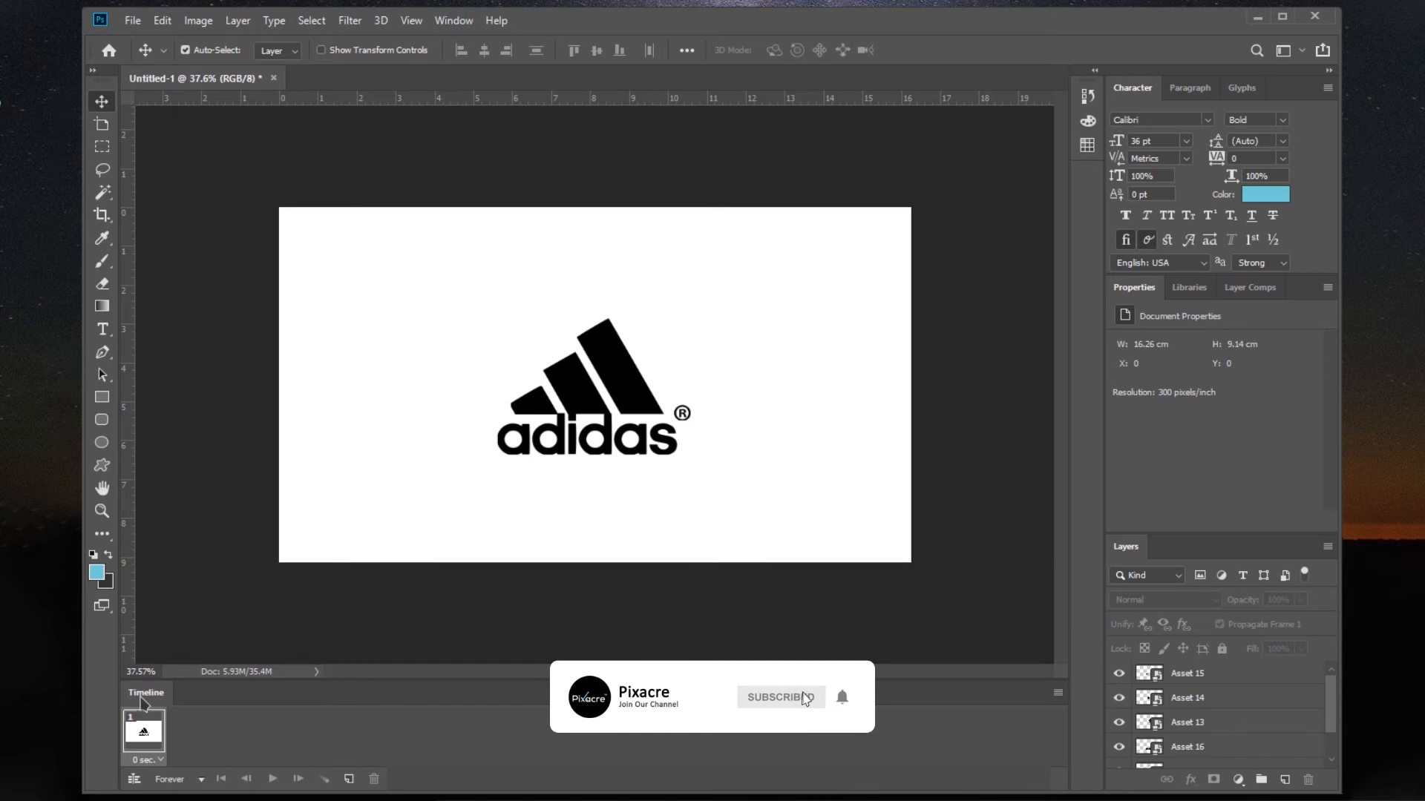
Step: Hide all five logo layers in the first animation frame, leaving only the white background
click(1119, 673)
click(1119, 697)
click(1119, 722)
click(1116, 748)
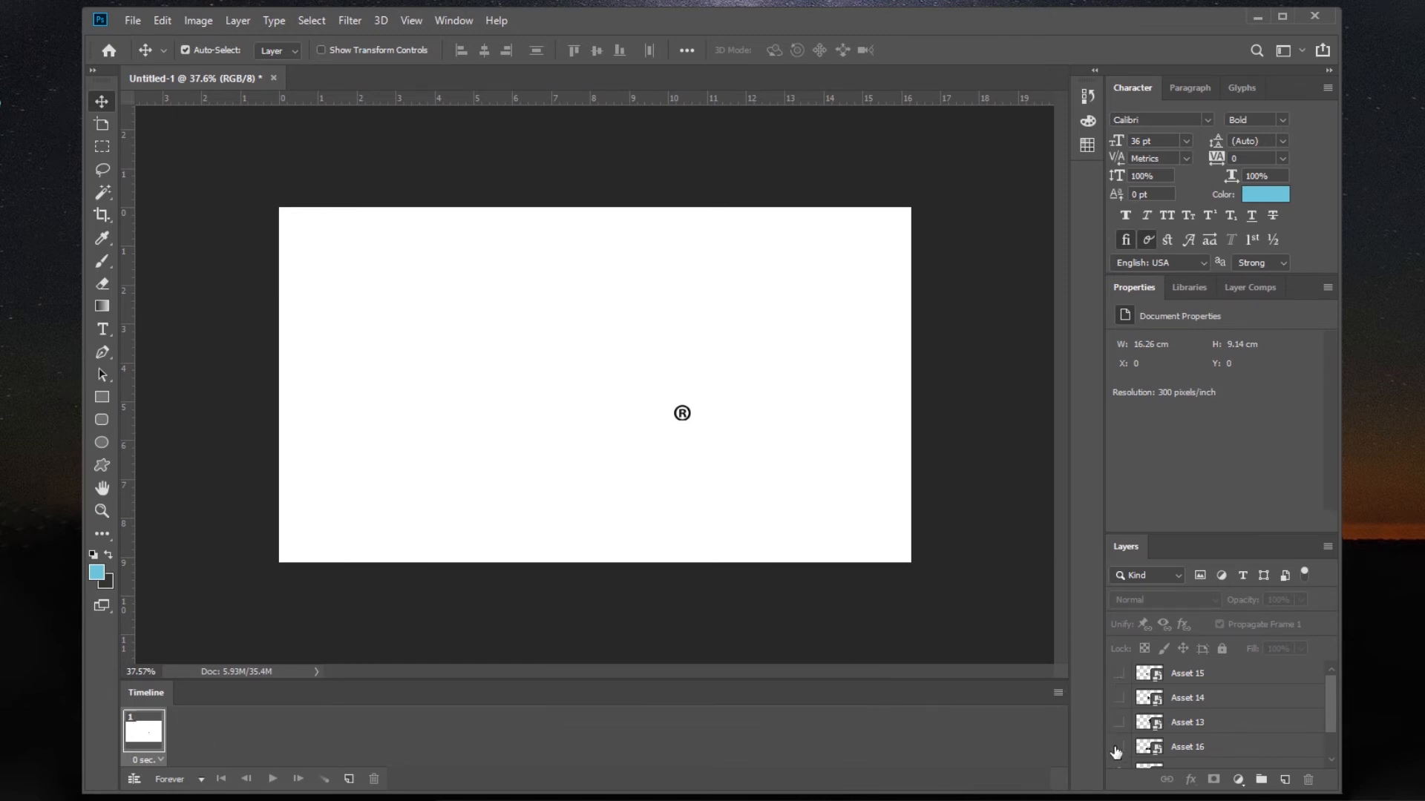
scroll(1116, 753, down, 1)
click(1119, 748)
Step: Add a second animation frame that shows only the smallest stripe, Asset 15, above the background
click(350, 779)
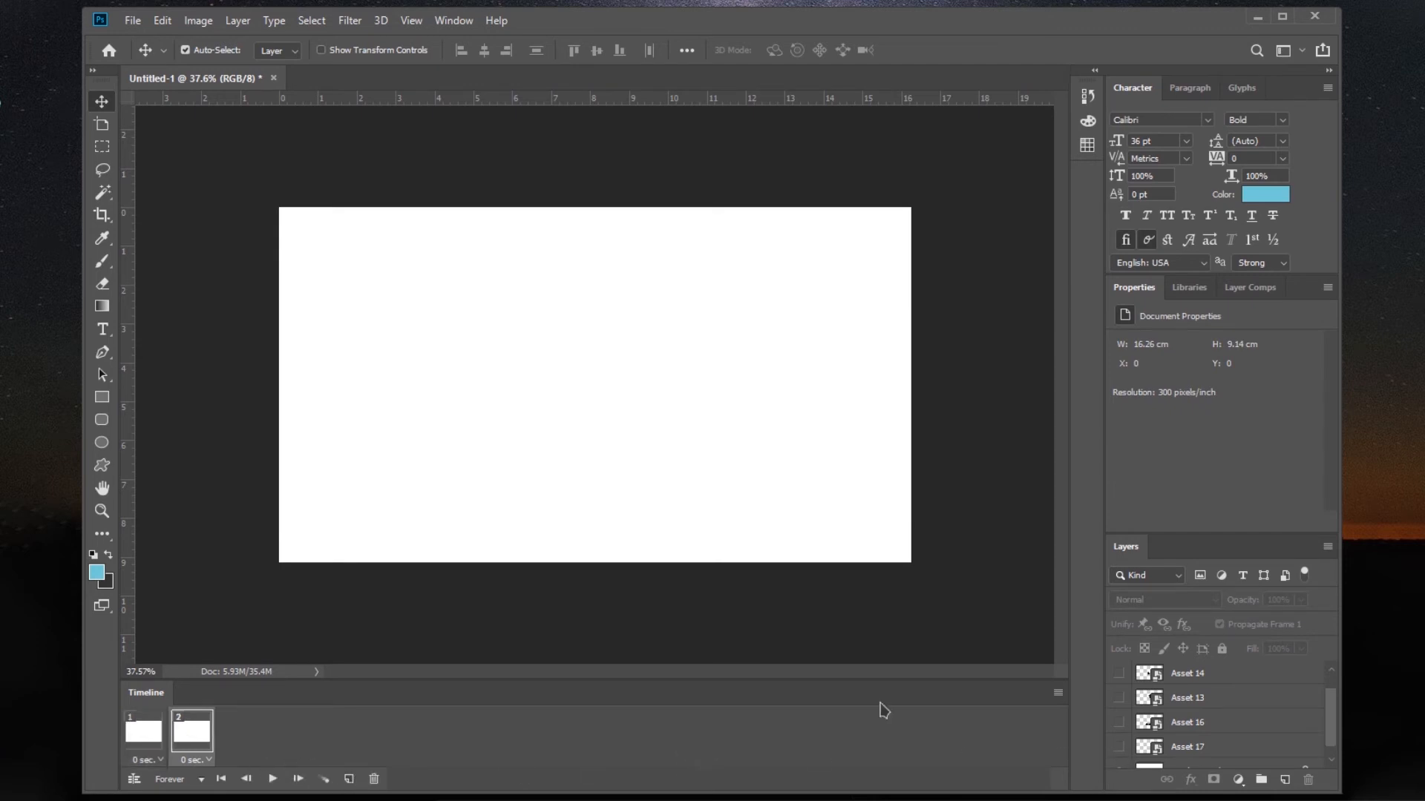
click(1119, 675)
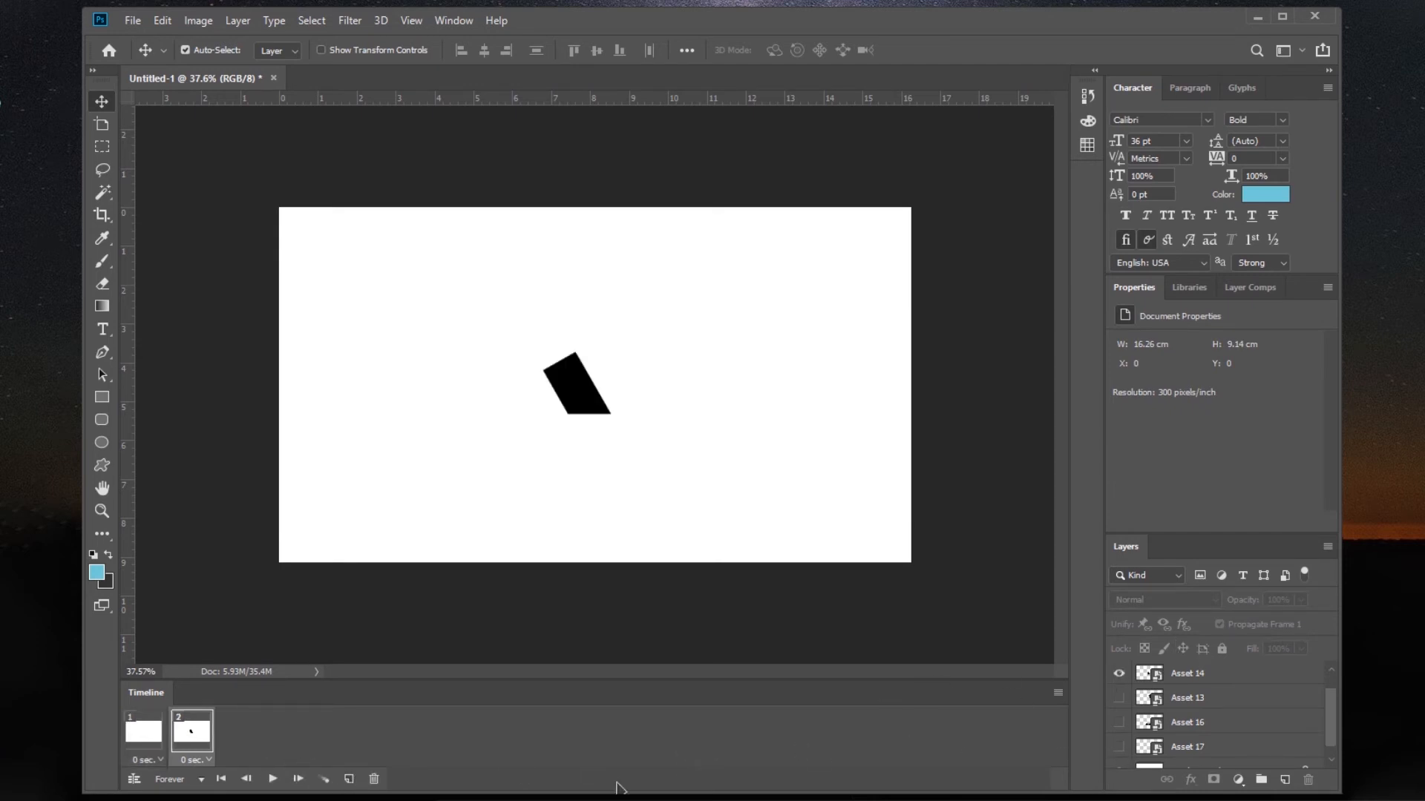
scroll(1243, 680, up, 1)
click(1123, 698)
click(1119, 674)
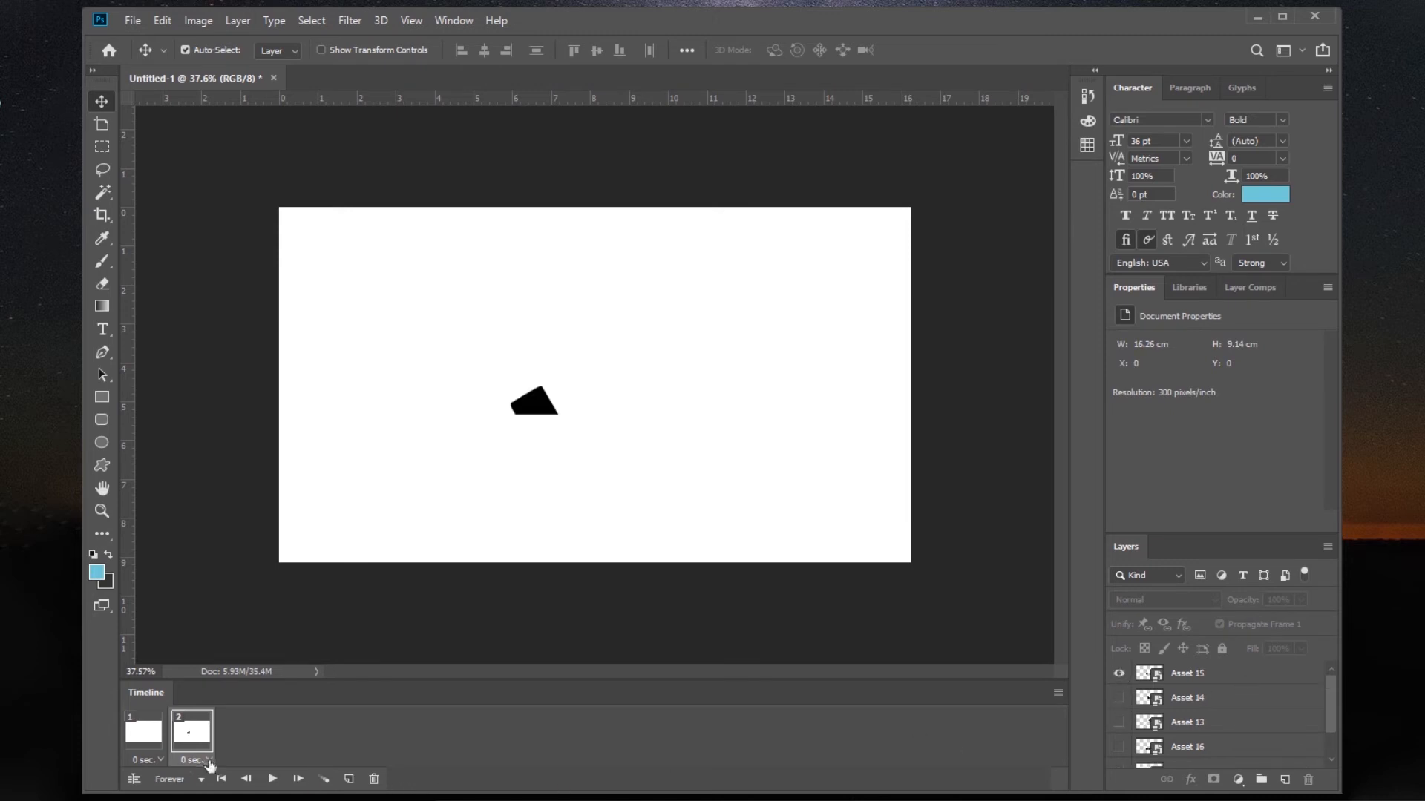
Step: Add animation frames 3 and 4, additionally showing the Asset 14 stripe in frame 3 and the Asset 13 stripe in frame 4
click(349, 780)
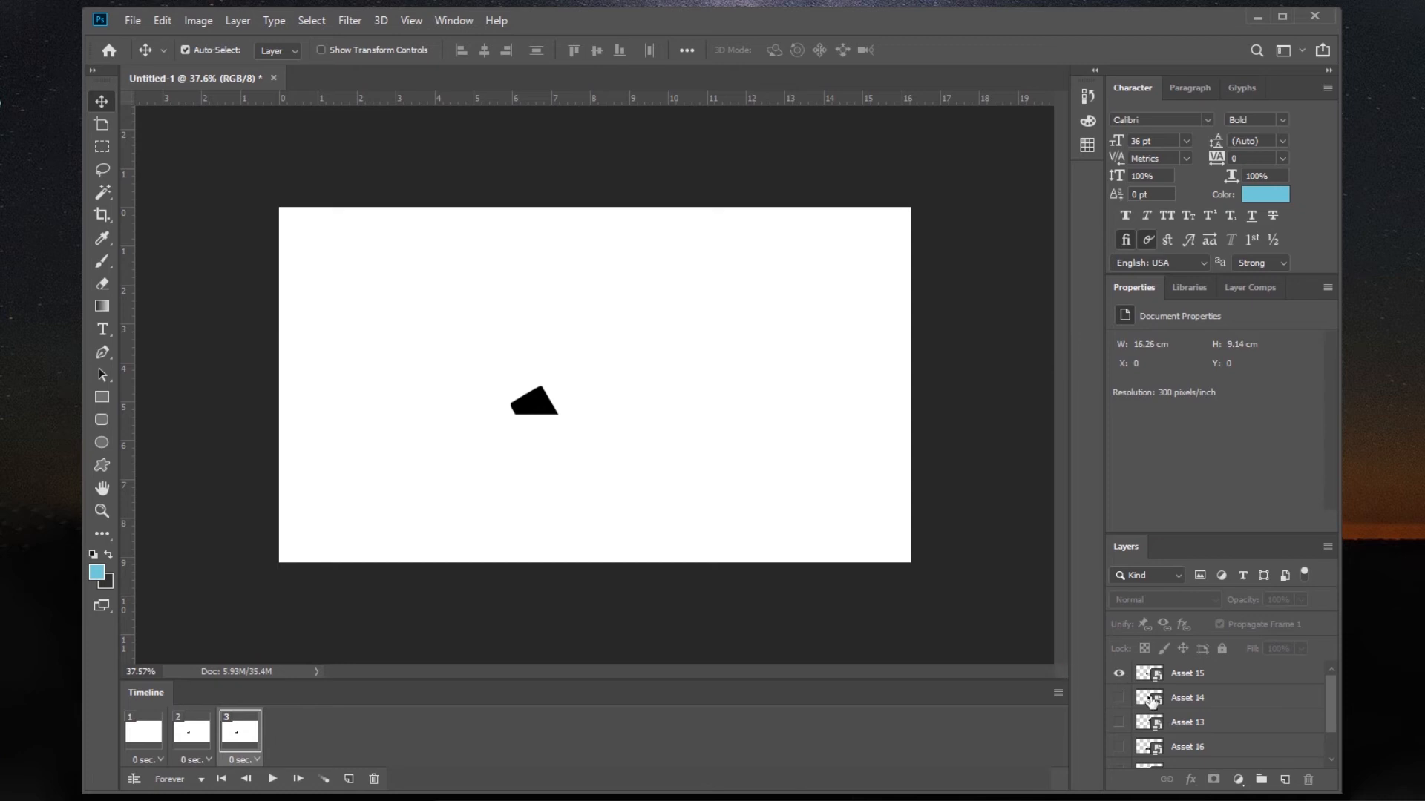
click(1119, 698)
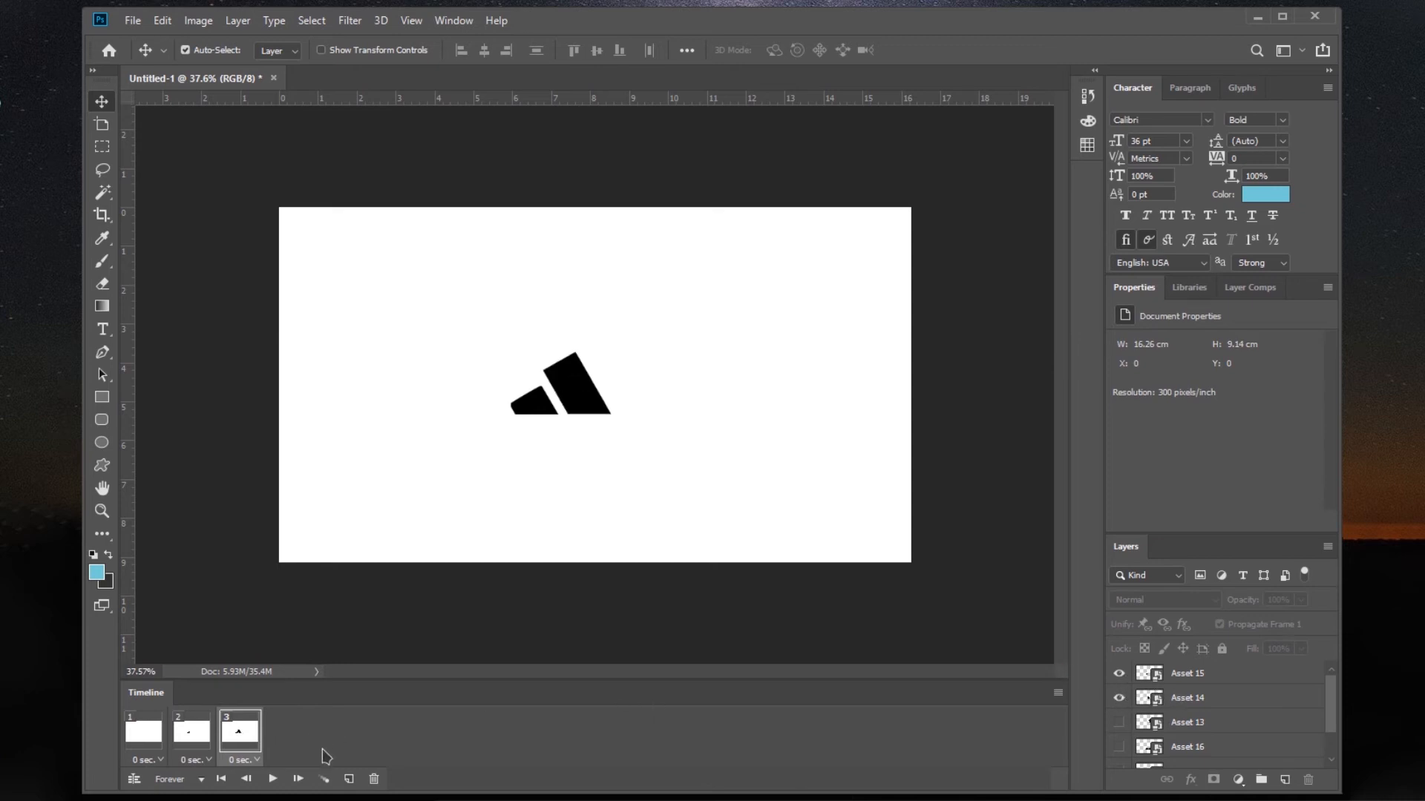
click(348, 780)
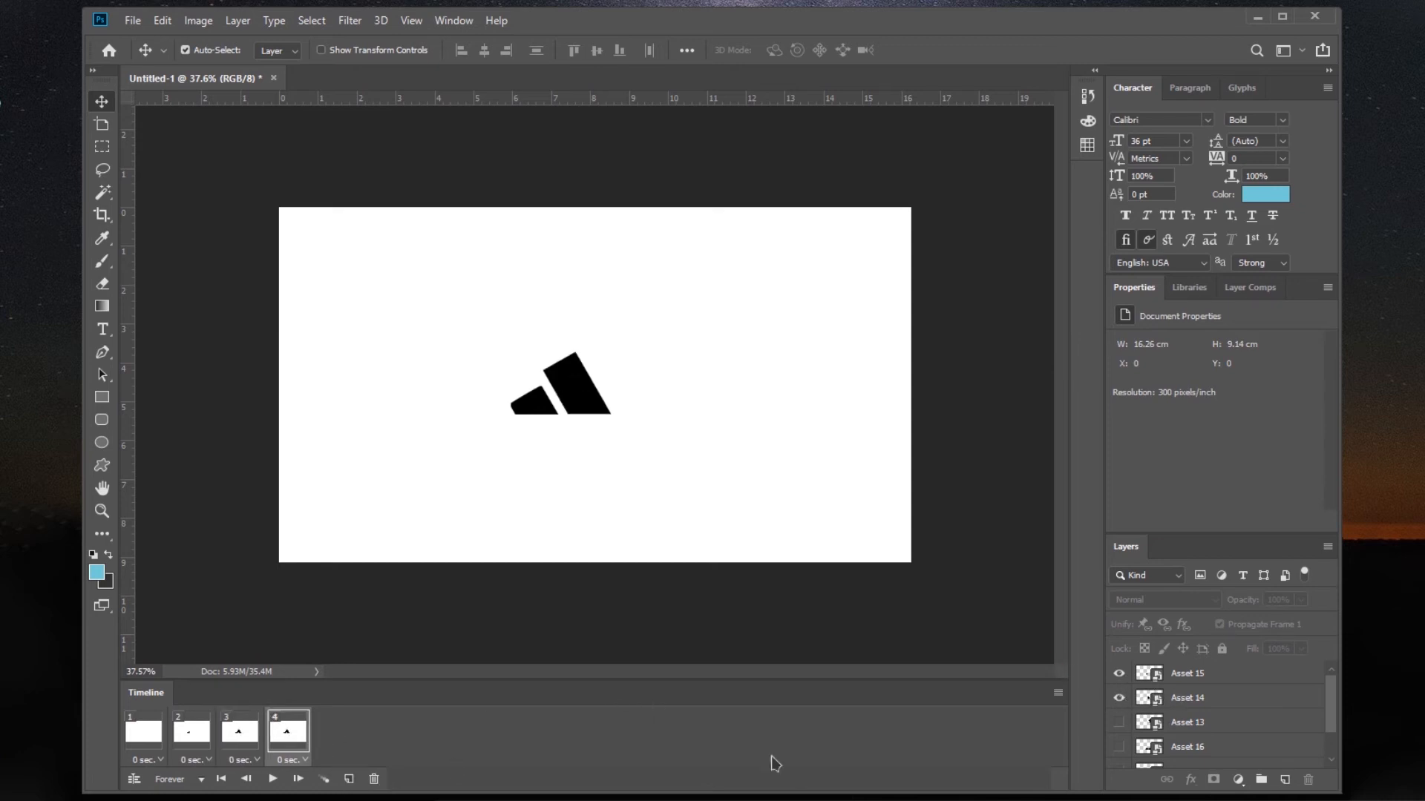
click(1118, 723)
Step: Add animation frames 5 and 6, additionally showing the Asset 16 wordmark in frame 5 and the Asset 17 registered mark in frame 6
click(348, 779)
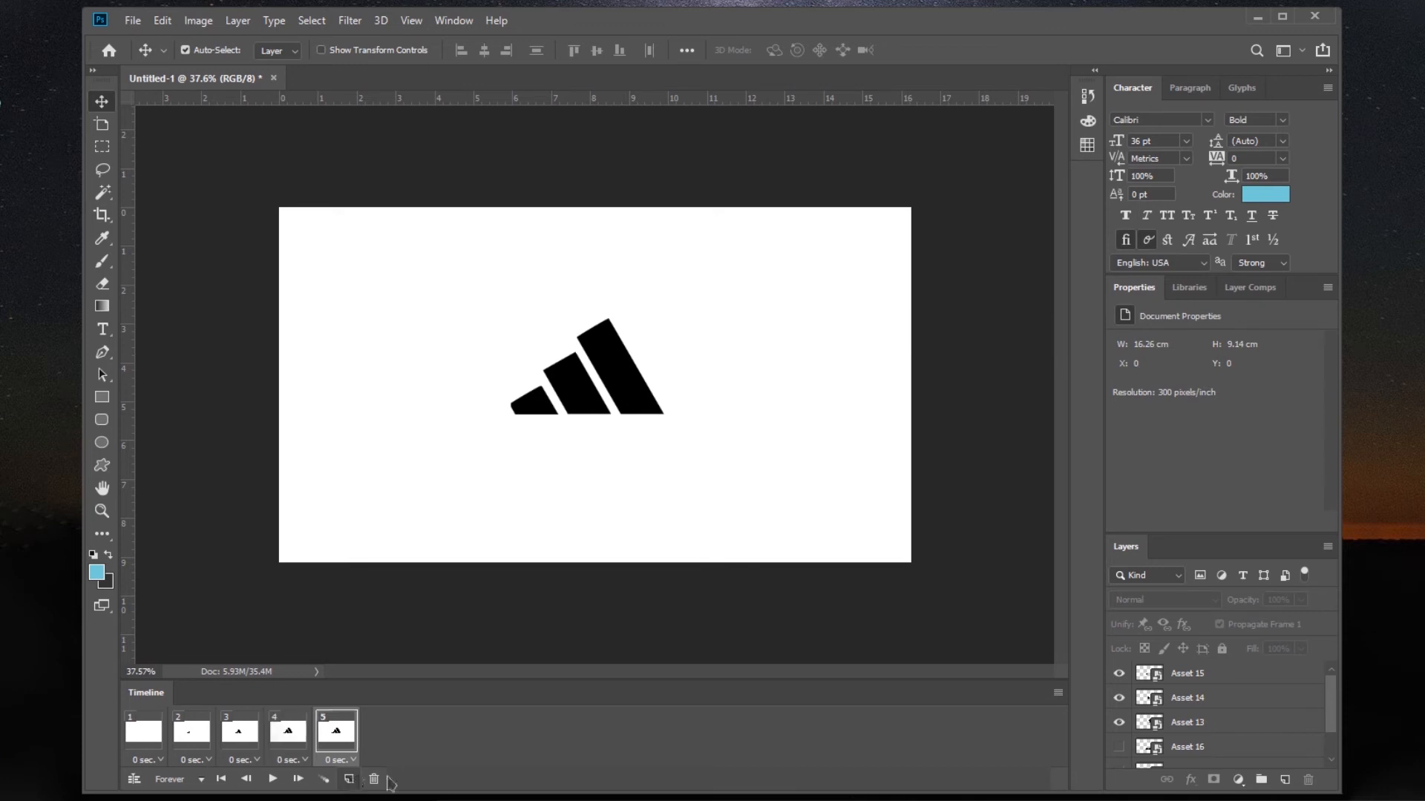
click(1119, 748)
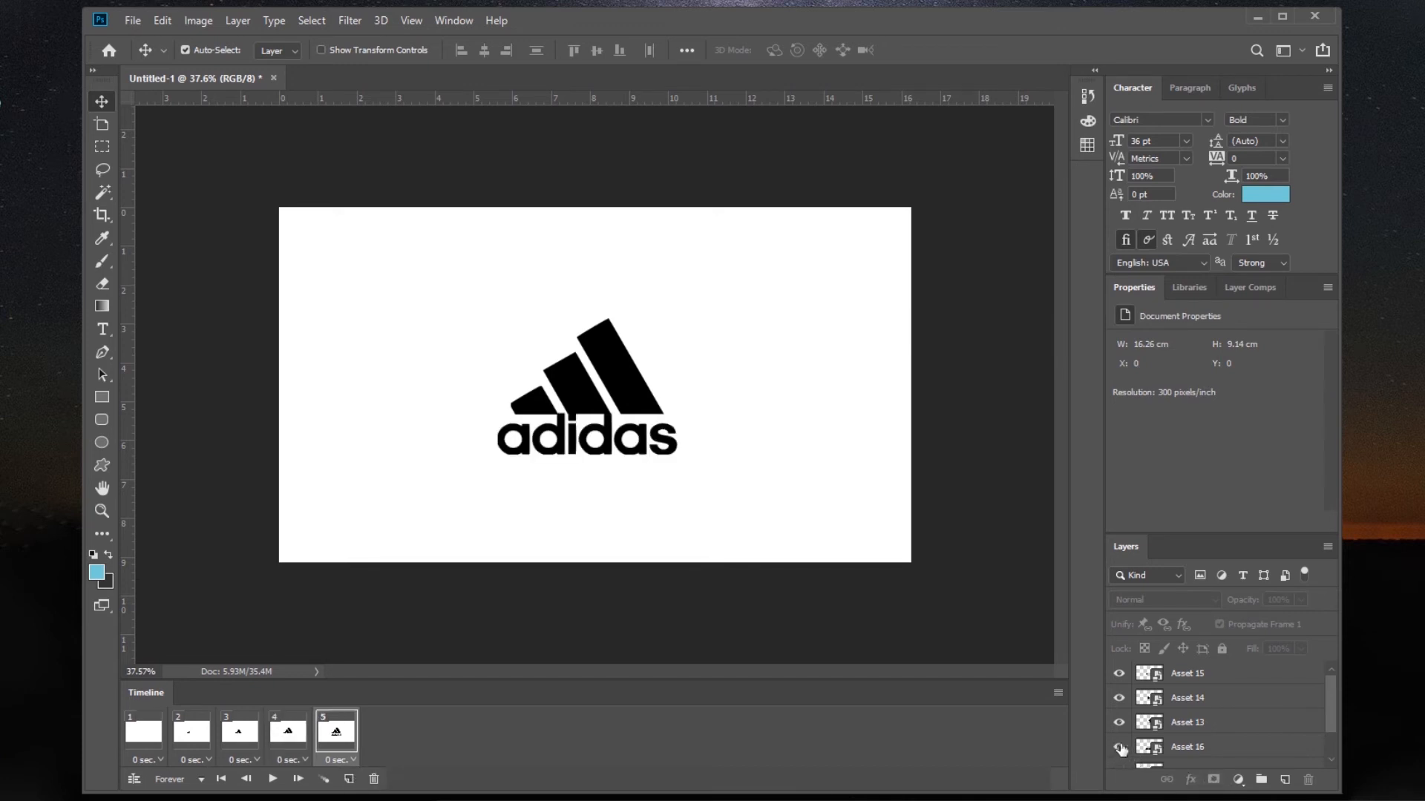
drag(1328, 702, 1329, 725)
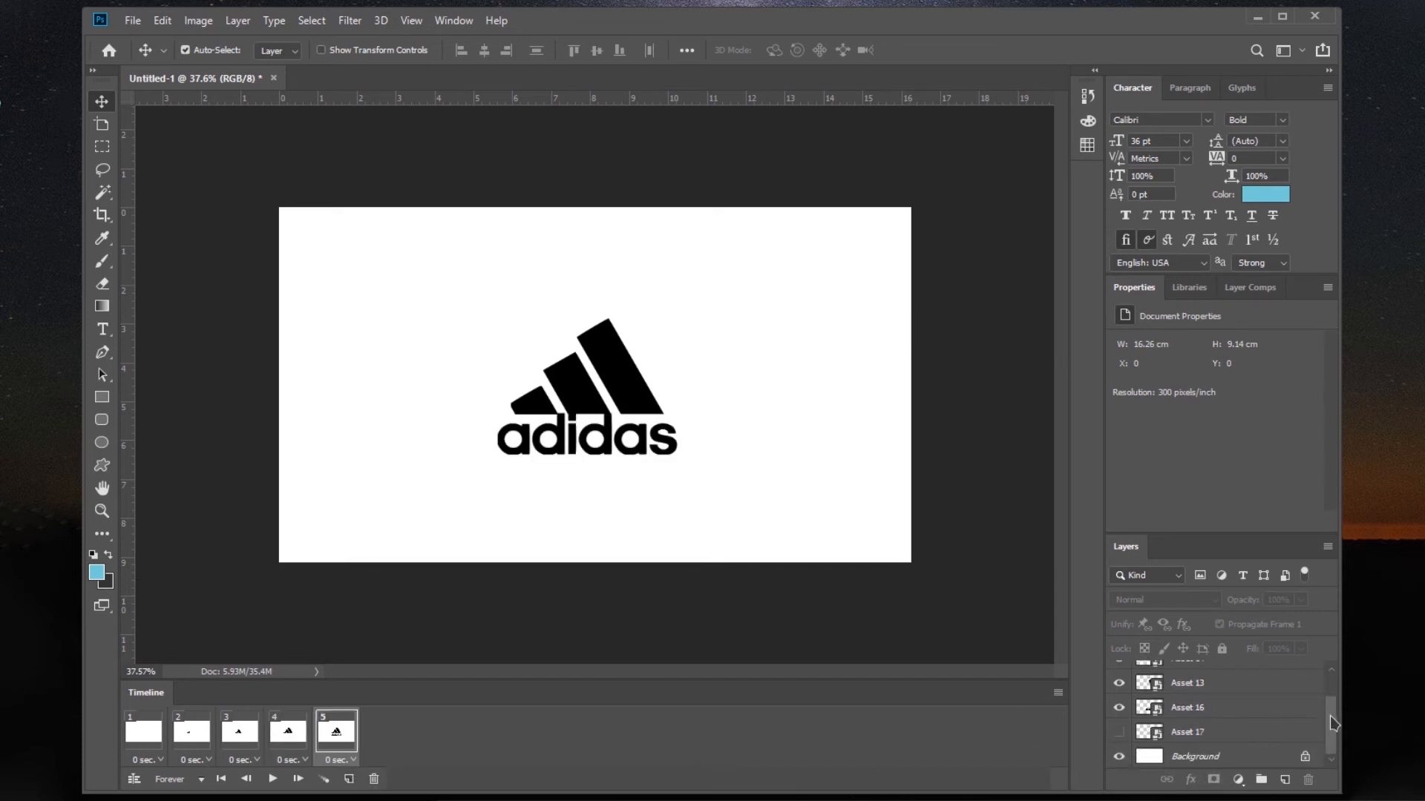
click(348, 779)
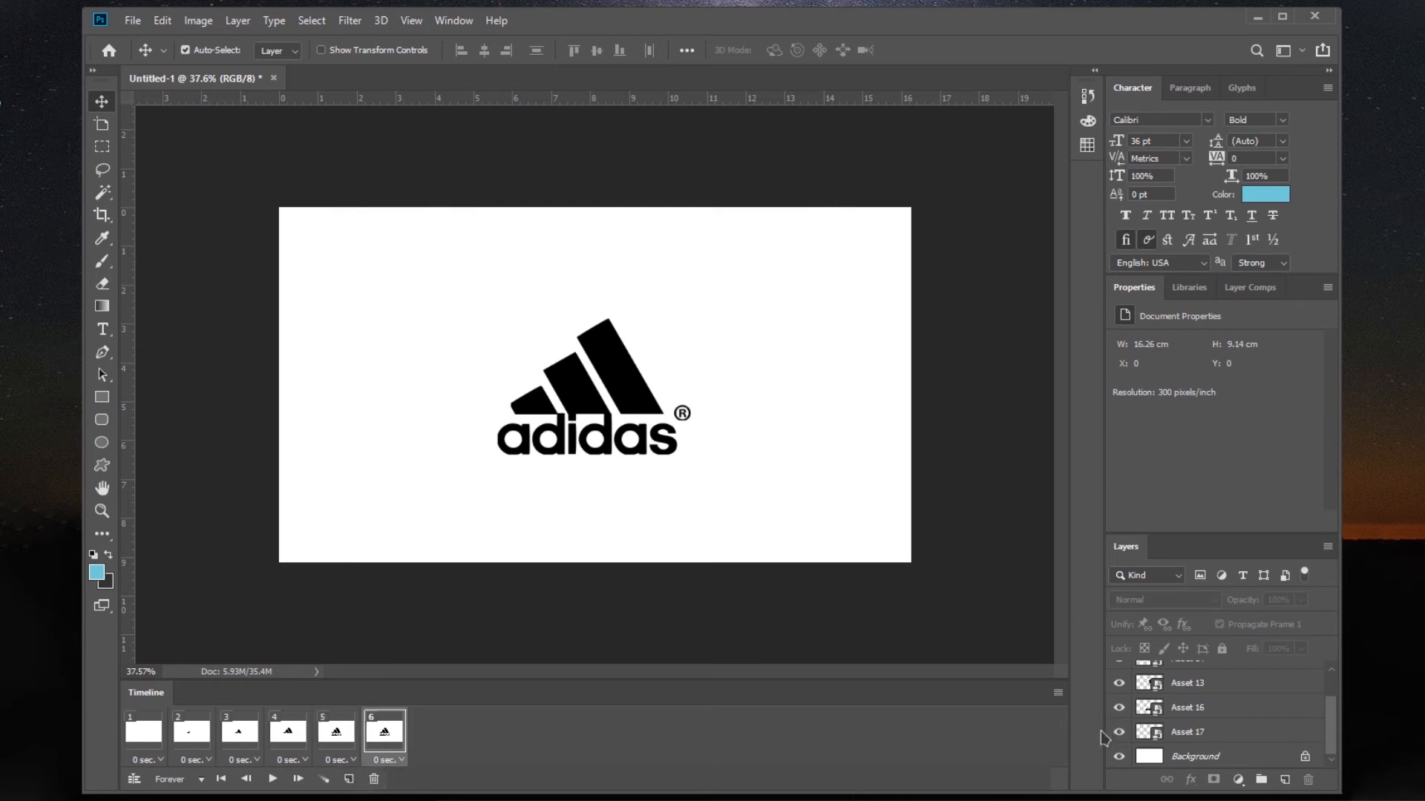
Step: Set the delay of each of the six animation frames to 0.5 seconds
click(143, 760)
click(160, 642)
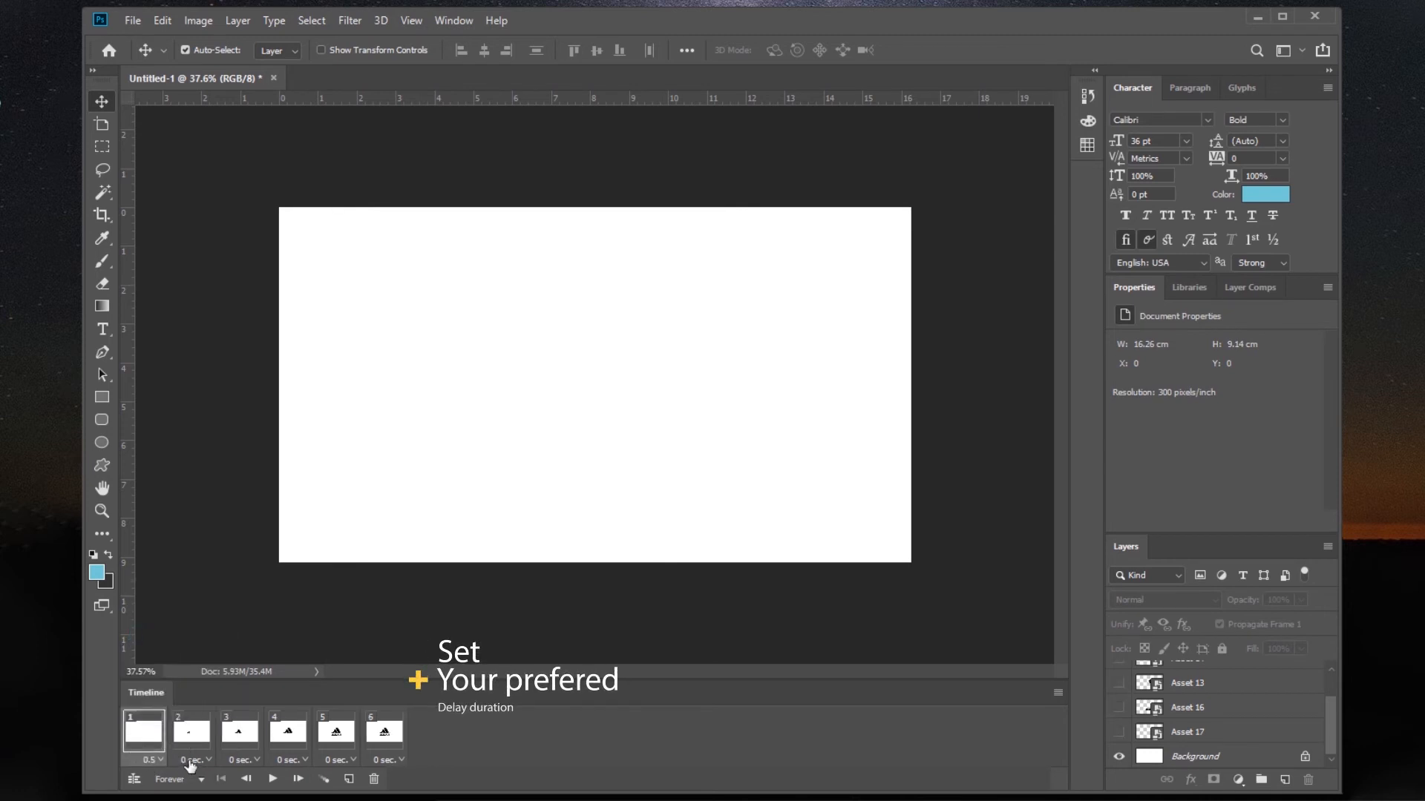
click(193, 760)
click(208, 641)
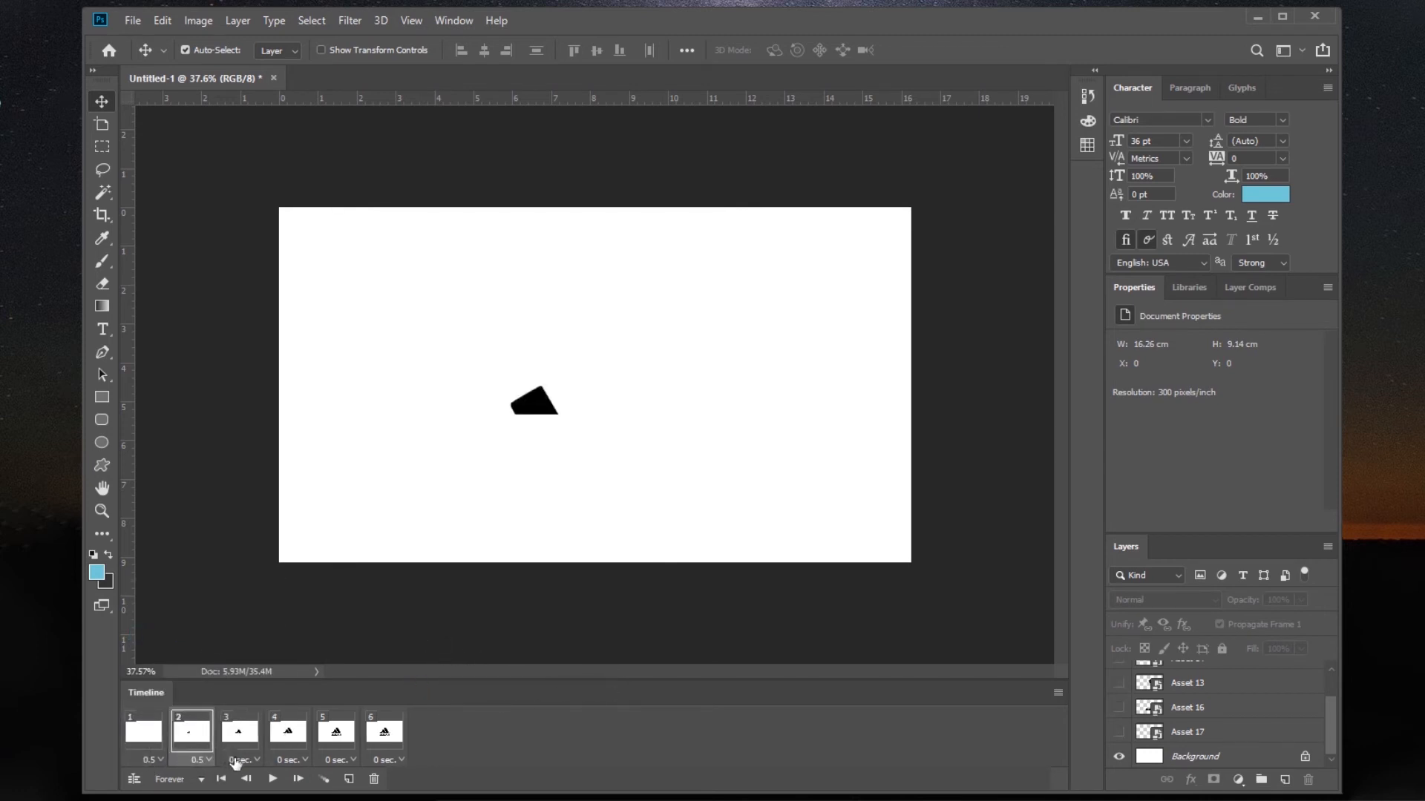
click(236, 760)
click(251, 640)
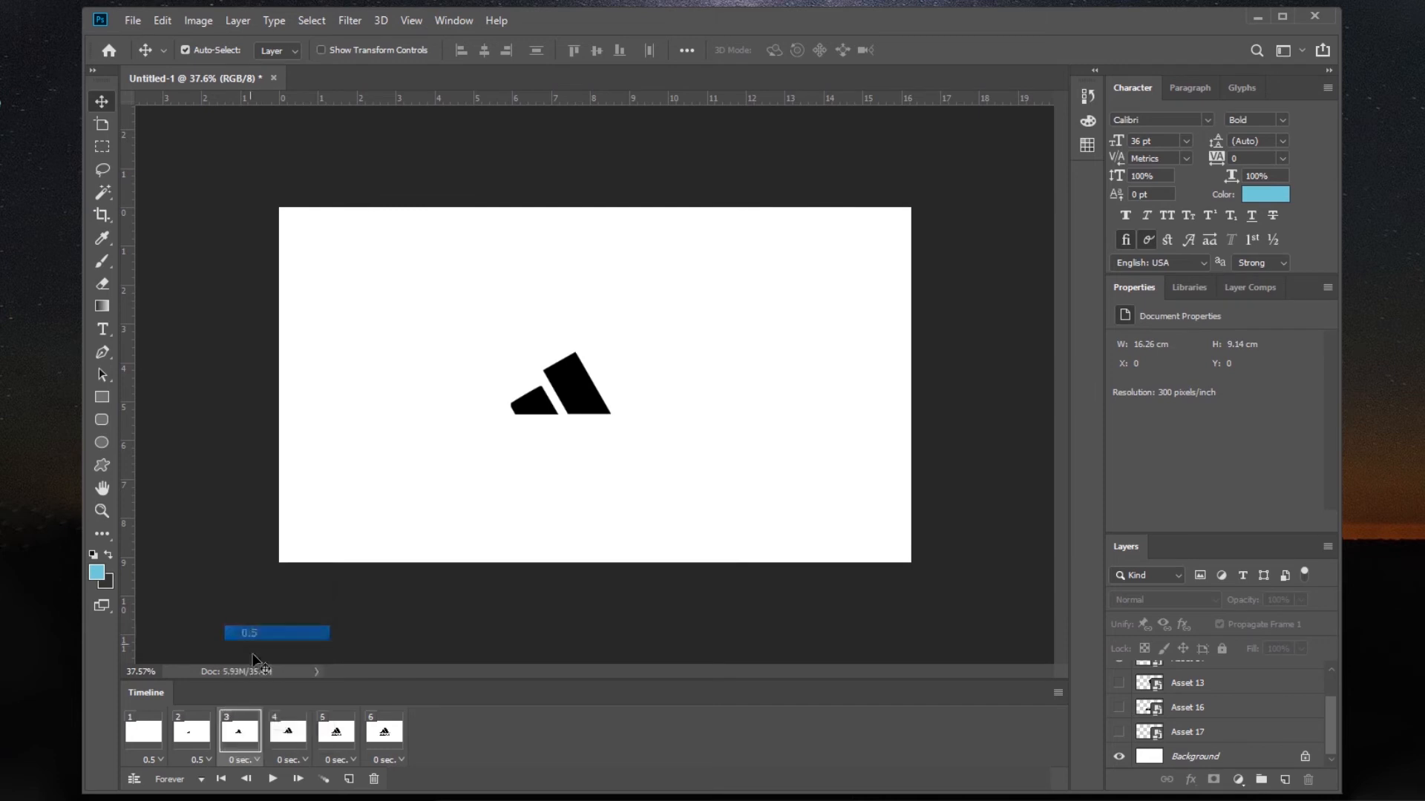
click(300, 761)
click(329, 638)
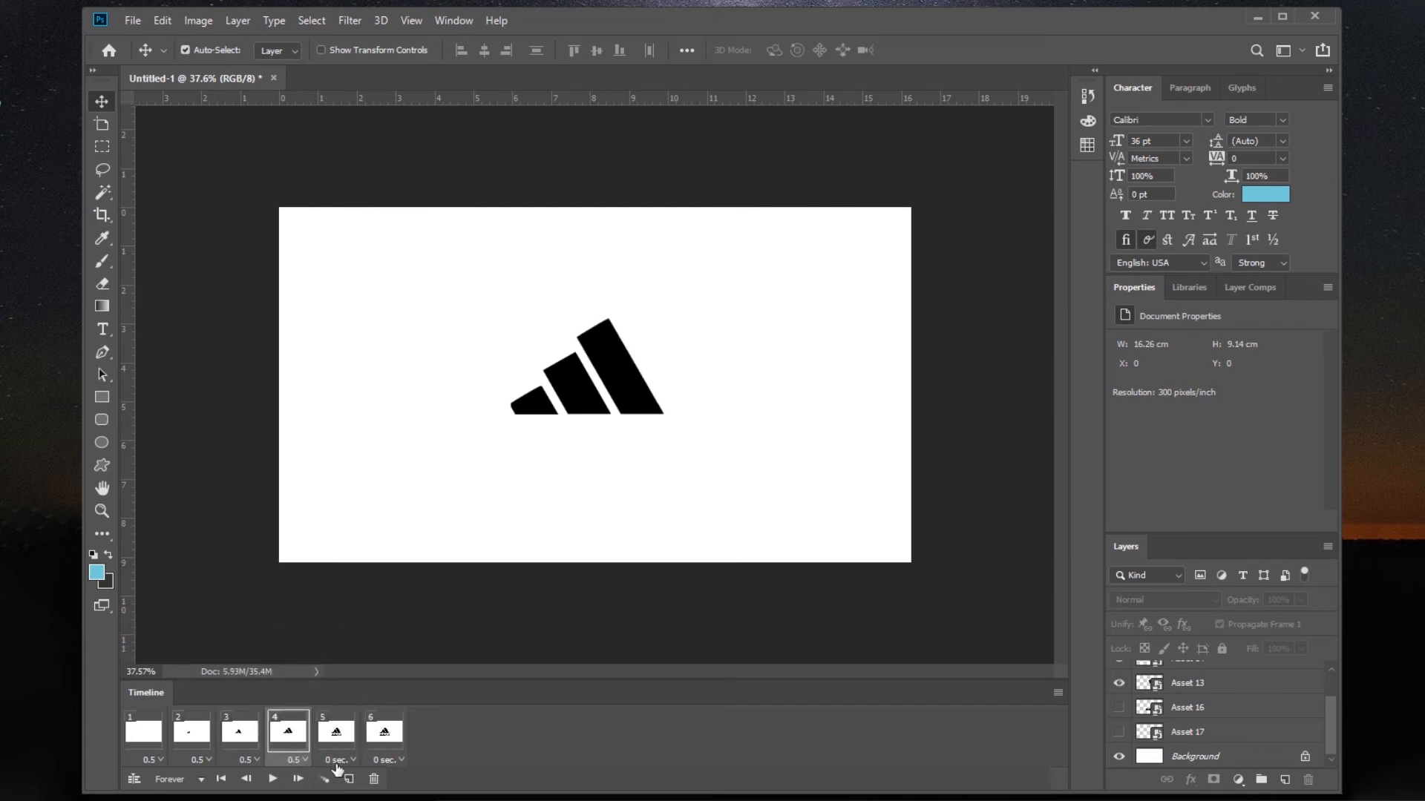
click(338, 760)
click(345, 634)
click(379, 760)
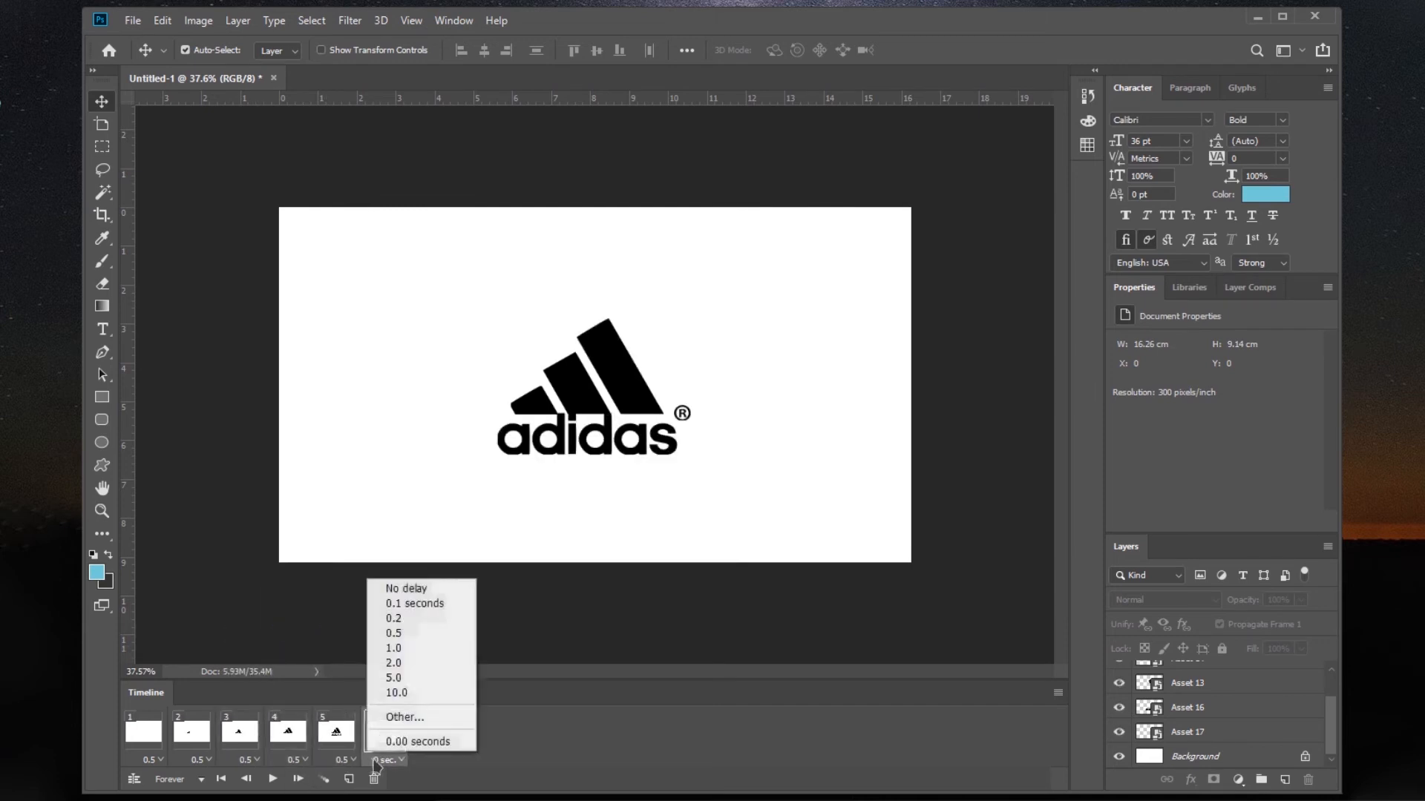
click(413, 640)
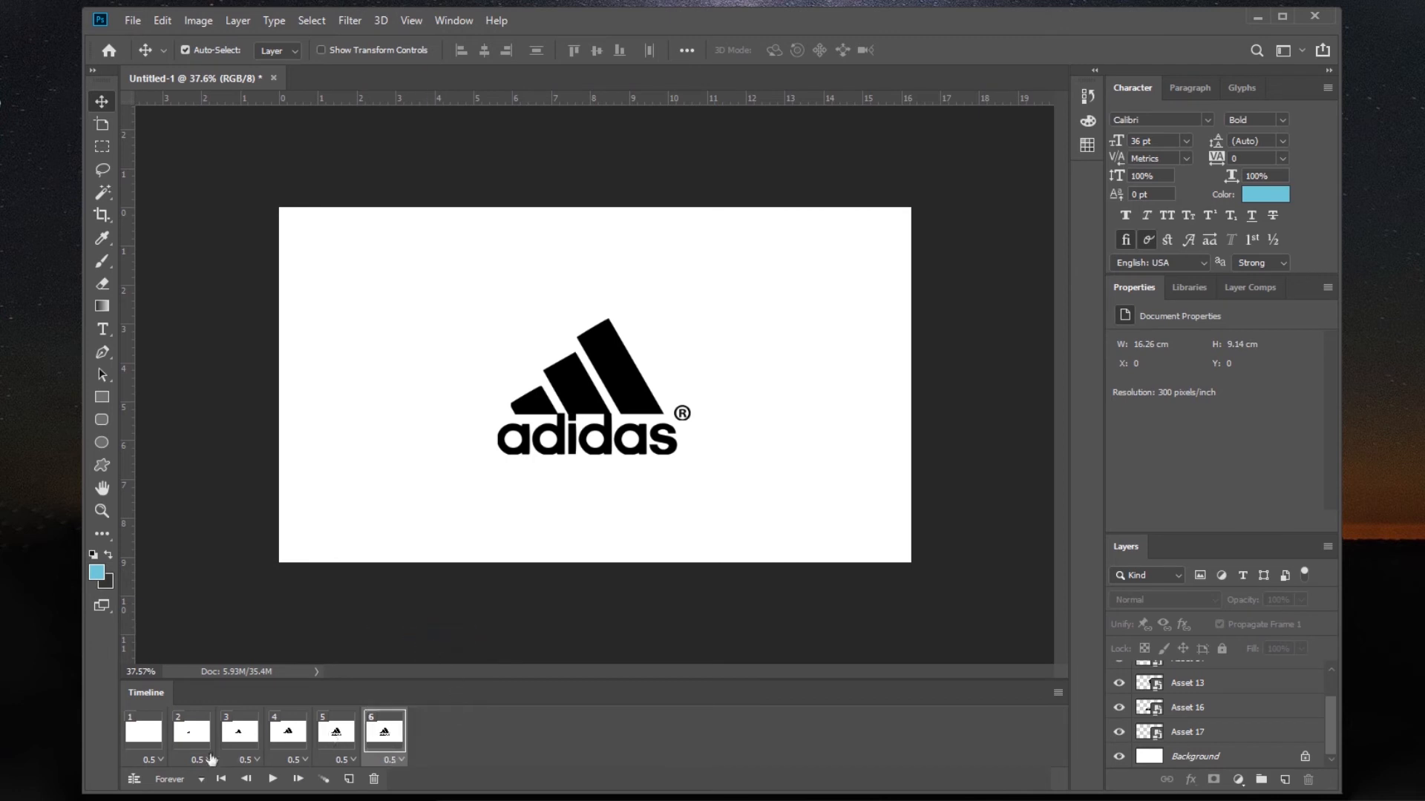
Step: Leave the looping option at Forever, play the animation to preview it, and return to frame 6
click(200, 780)
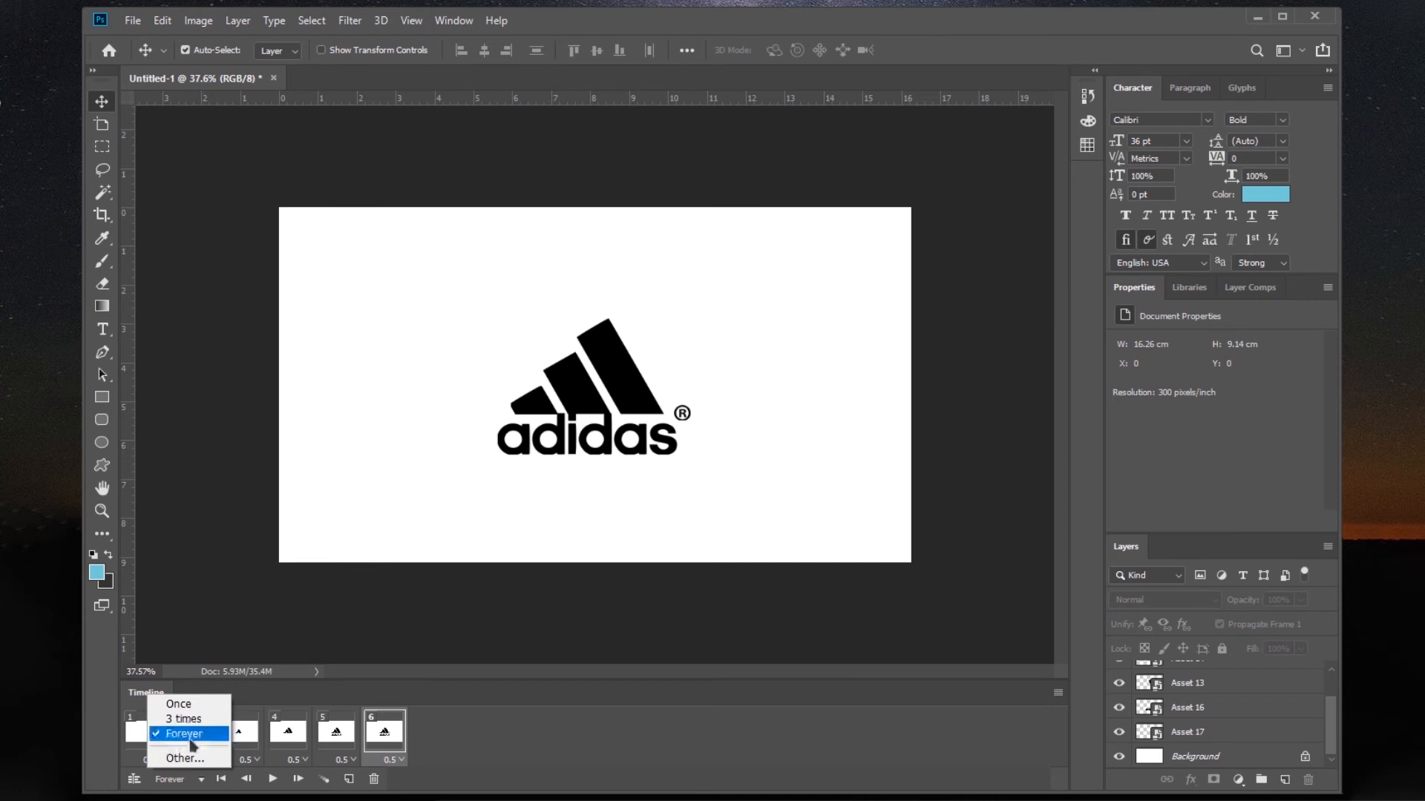
click(205, 785)
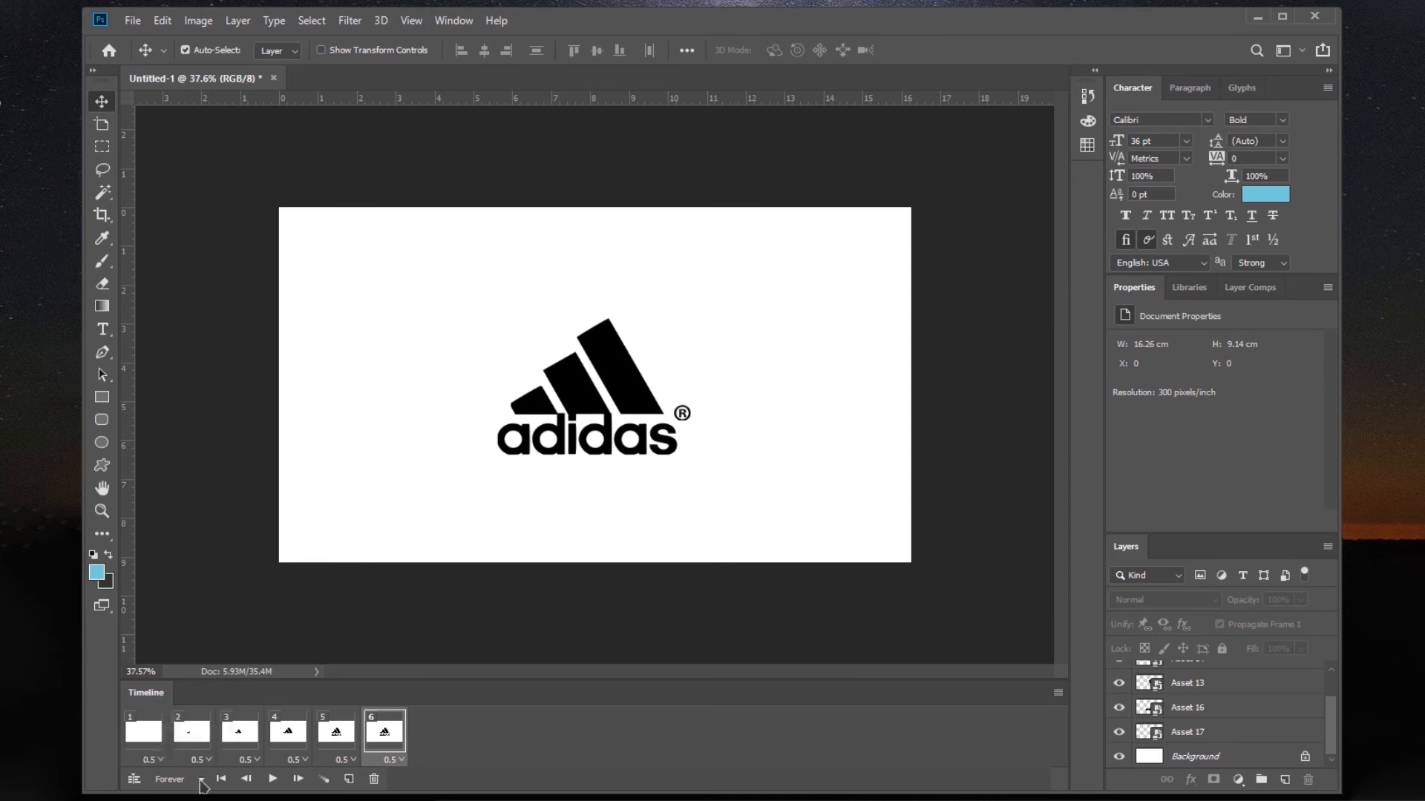
click(272, 781)
click(385, 736)
Step: Start a Save for Web (Legacy) export of the animation with GIF as the file format
click(140, 27)
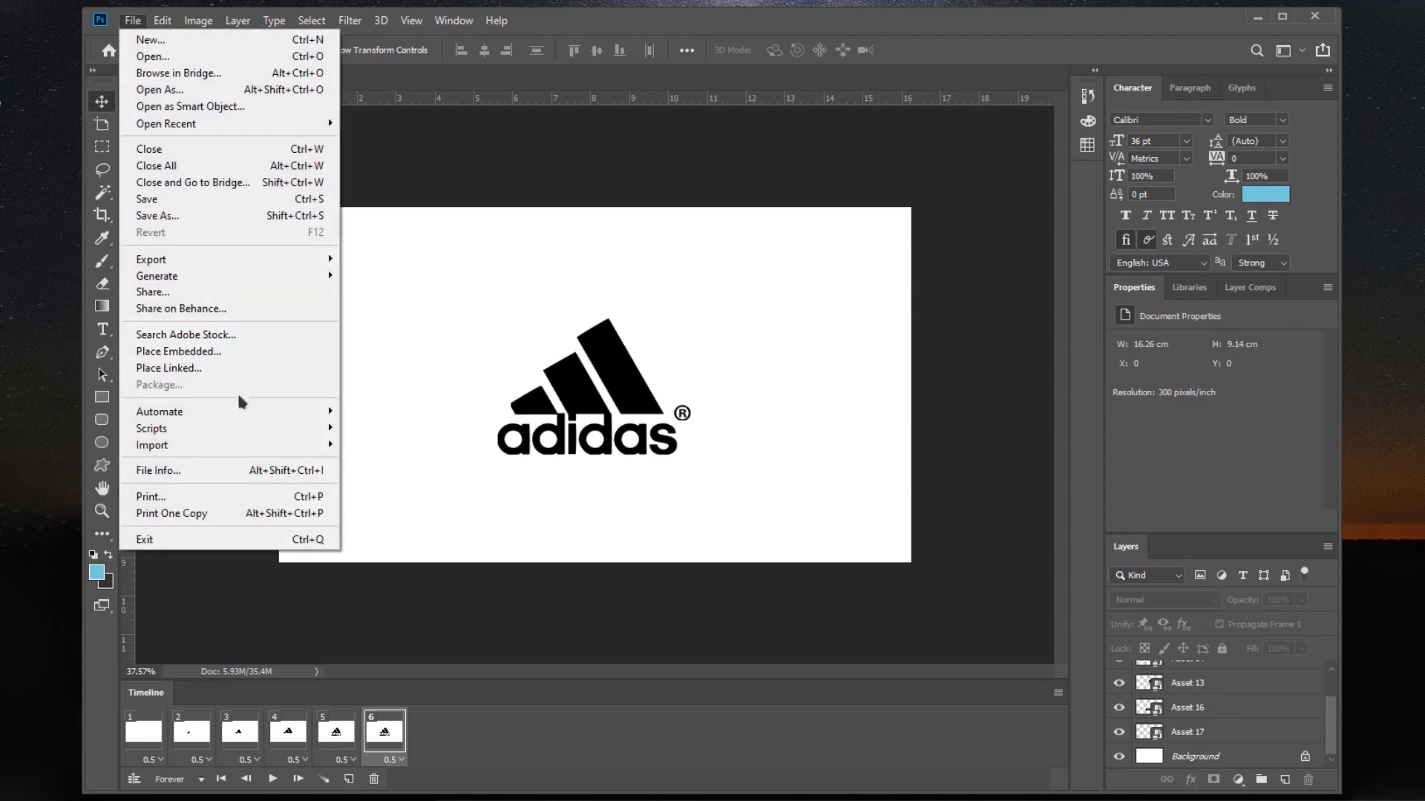
mouse_move(219, 262)
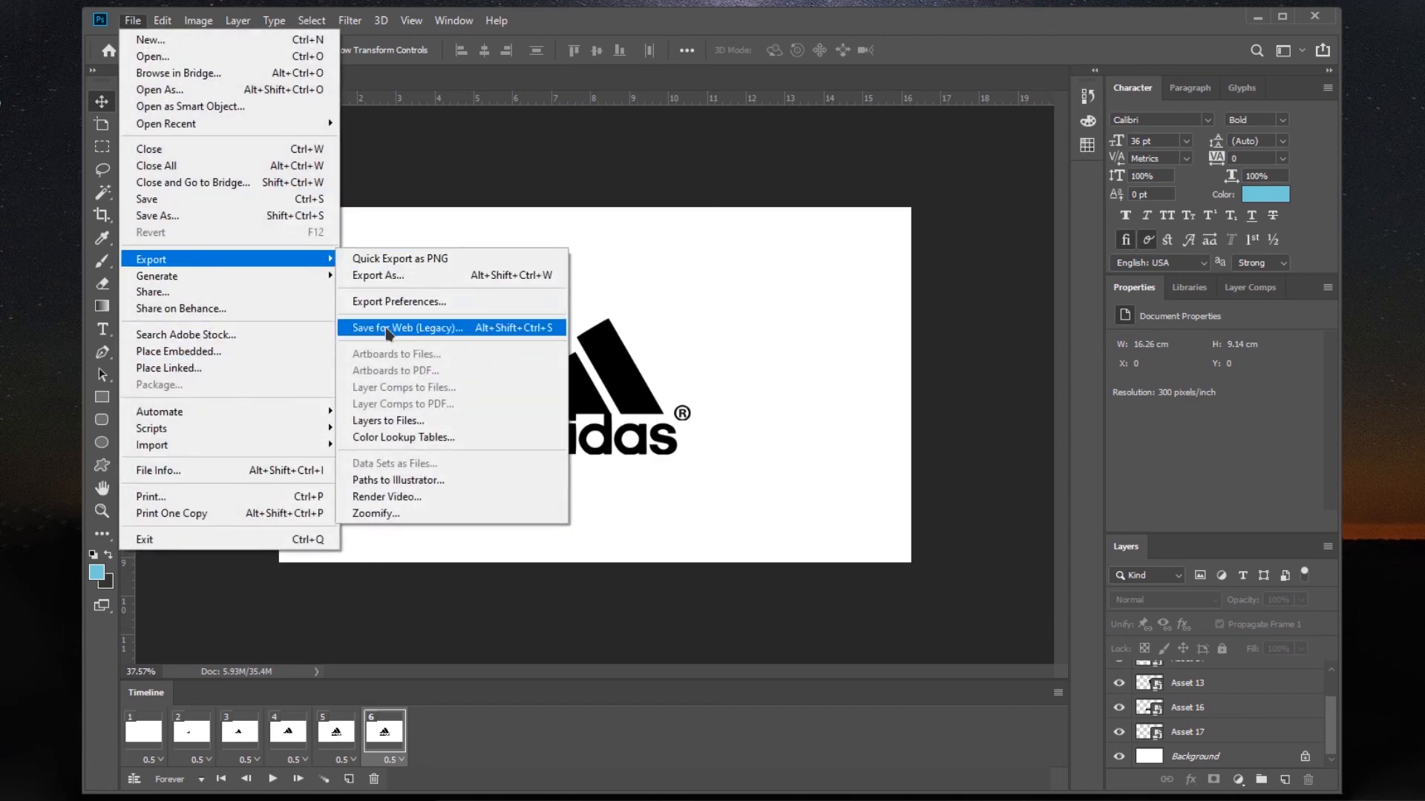
click(421, 335)
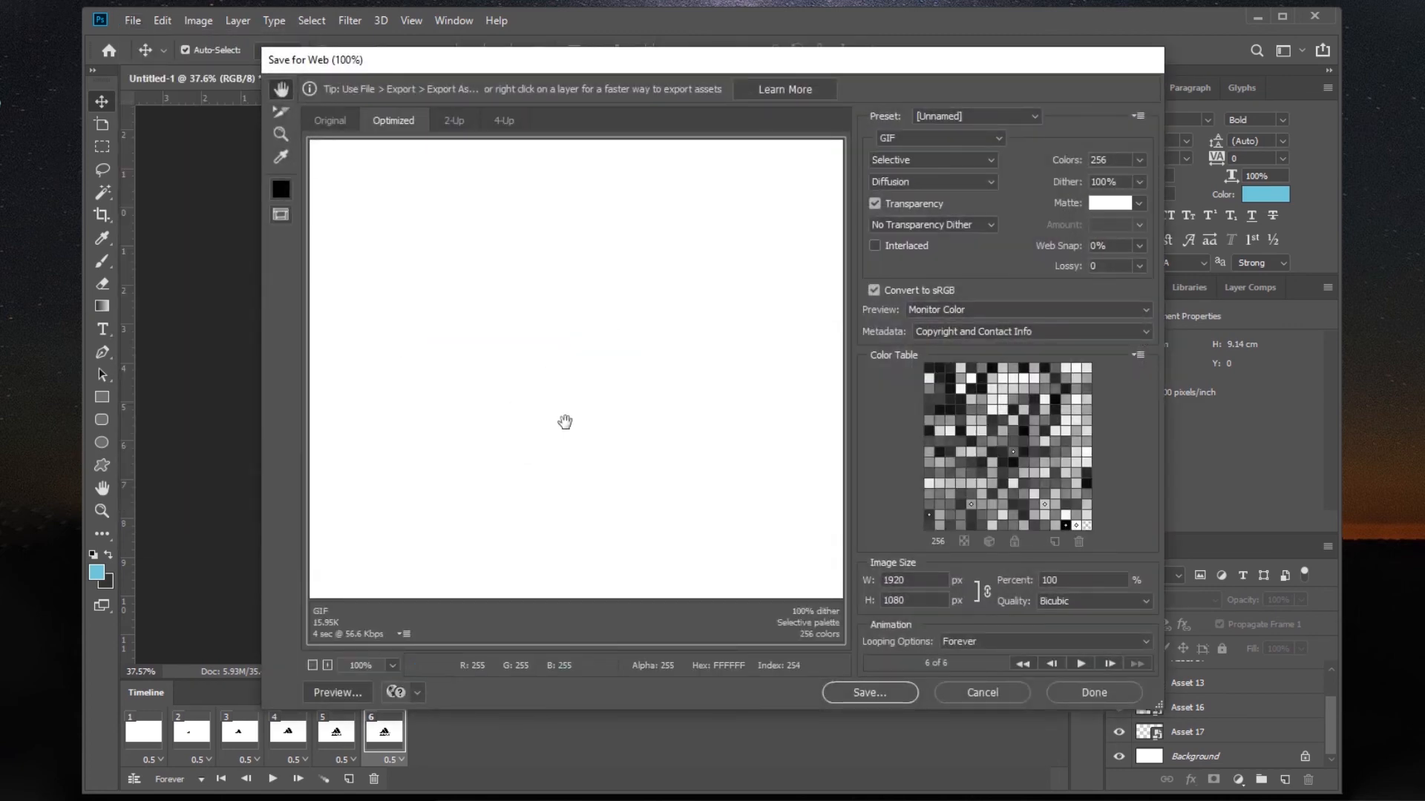
drag(517, 434, 464, 412)
drag(792, 511, 489, 311)
click(912, 138)
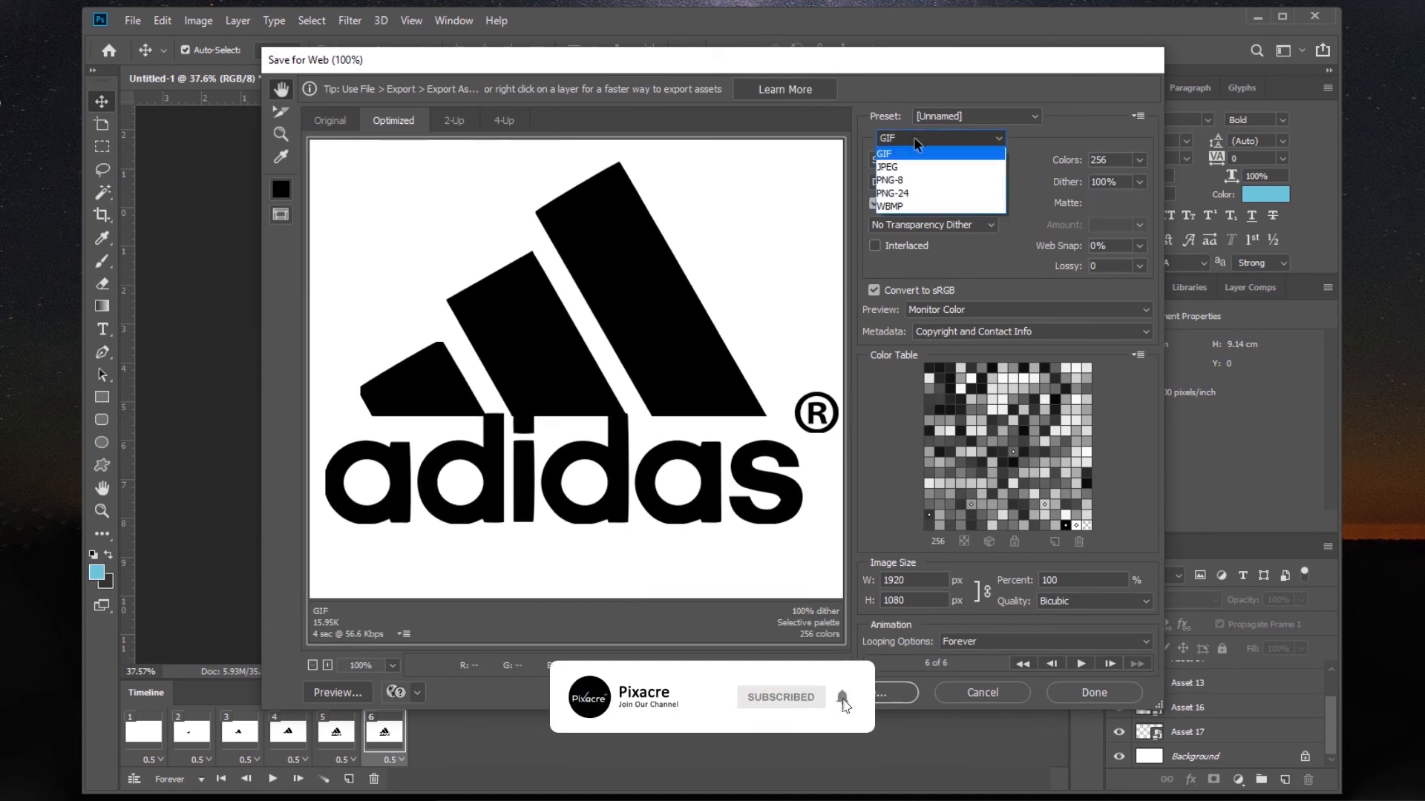
click(918, 152)
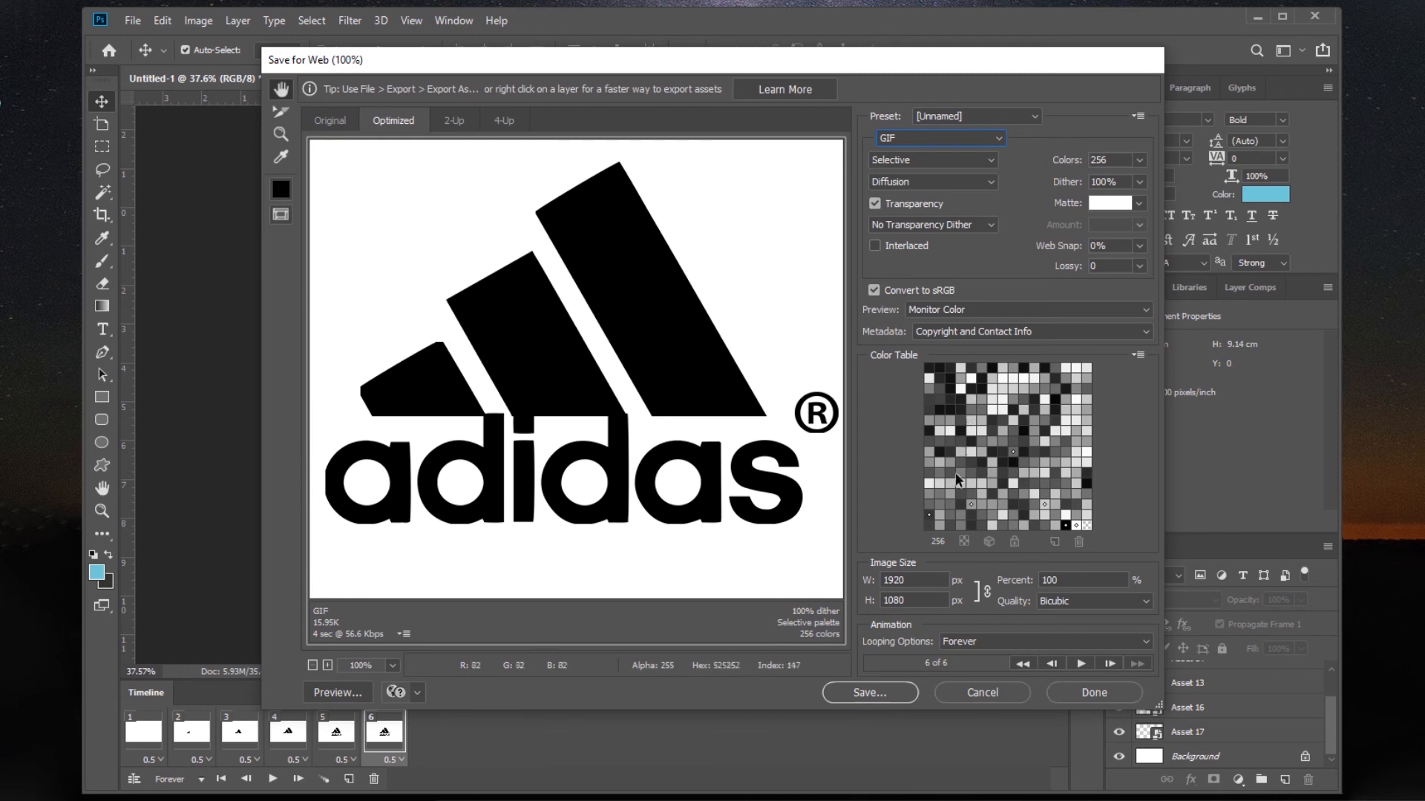
Step: Save the optimized animation as adidas.gif in the assets folder, using the Images Only format
click(869, 694)
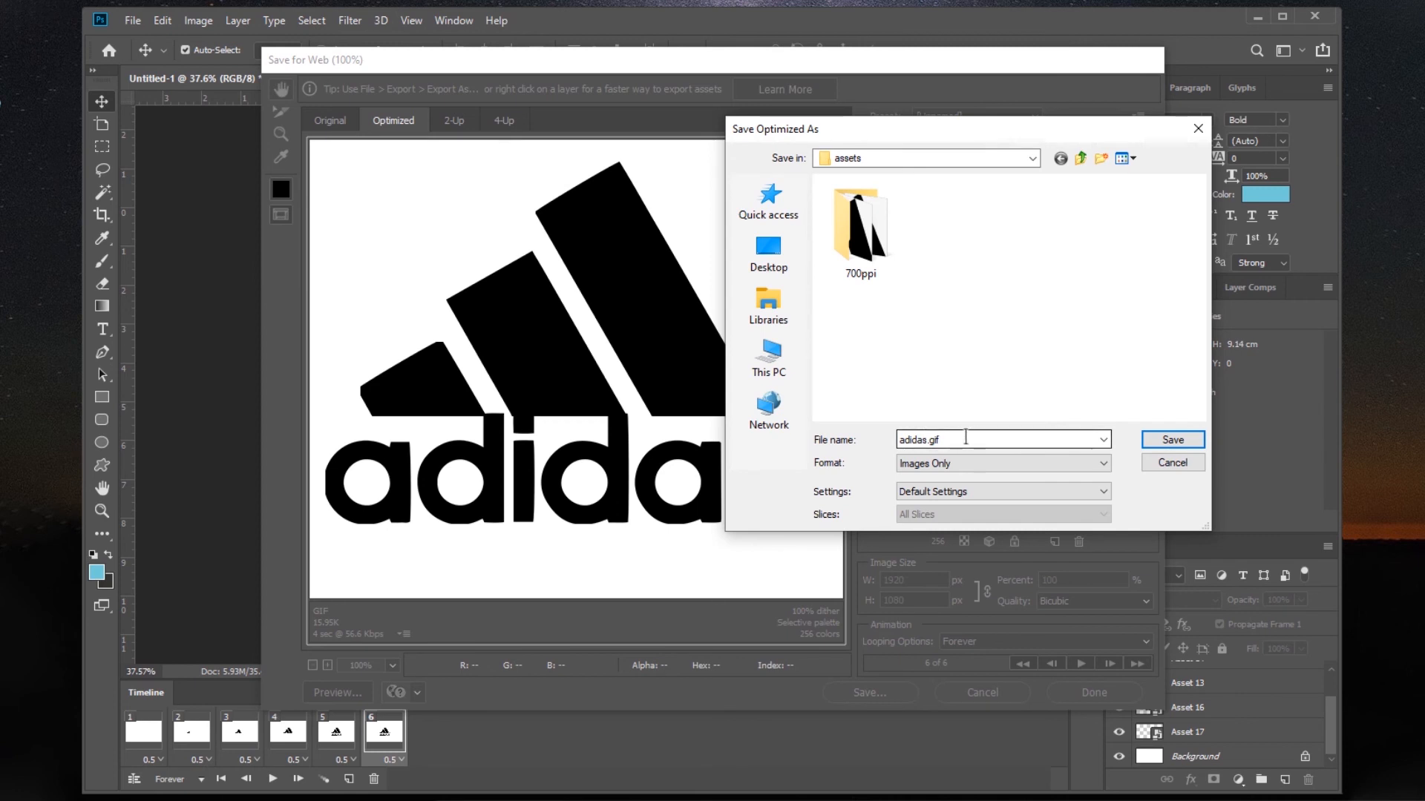
click(964, 464)
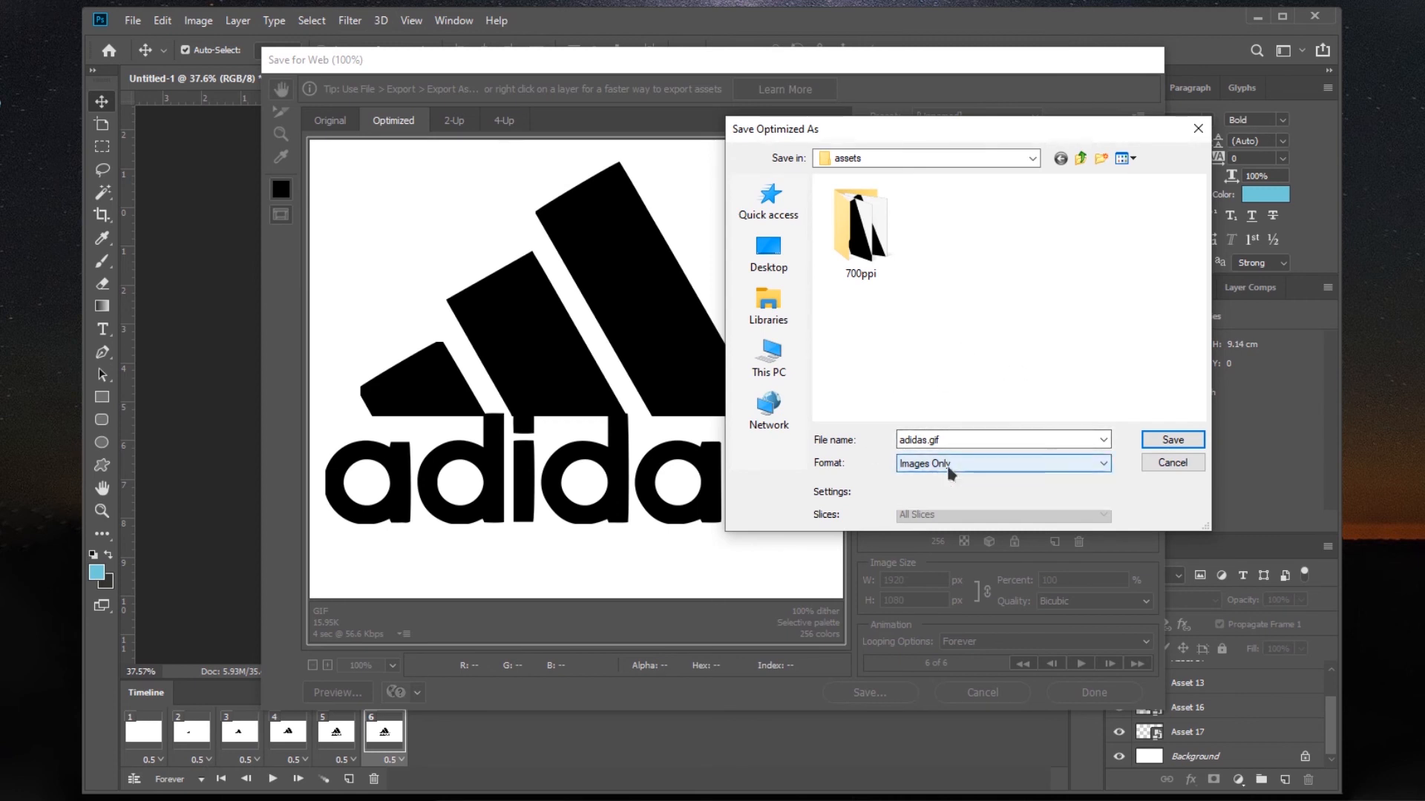
click(955, 460)
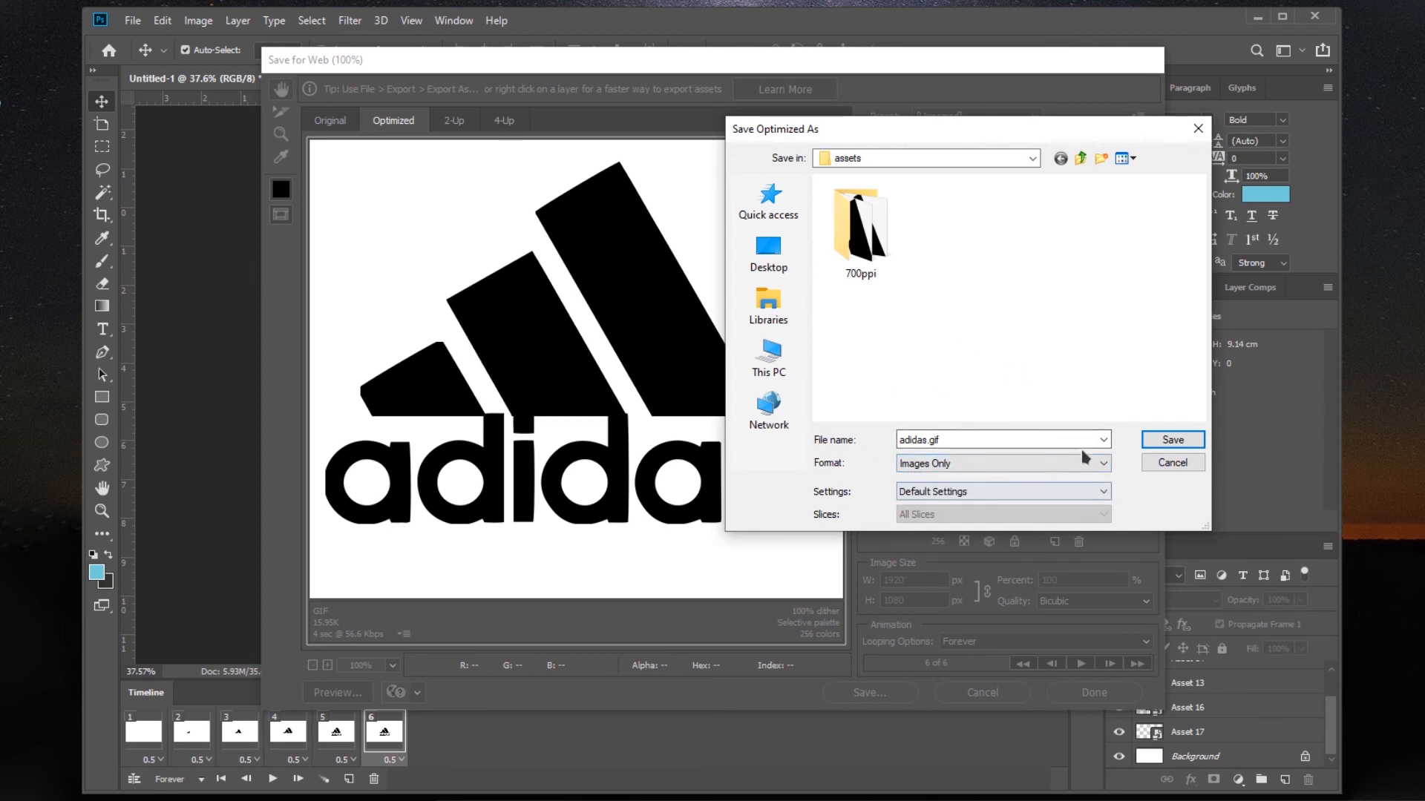
click(1172, 440)
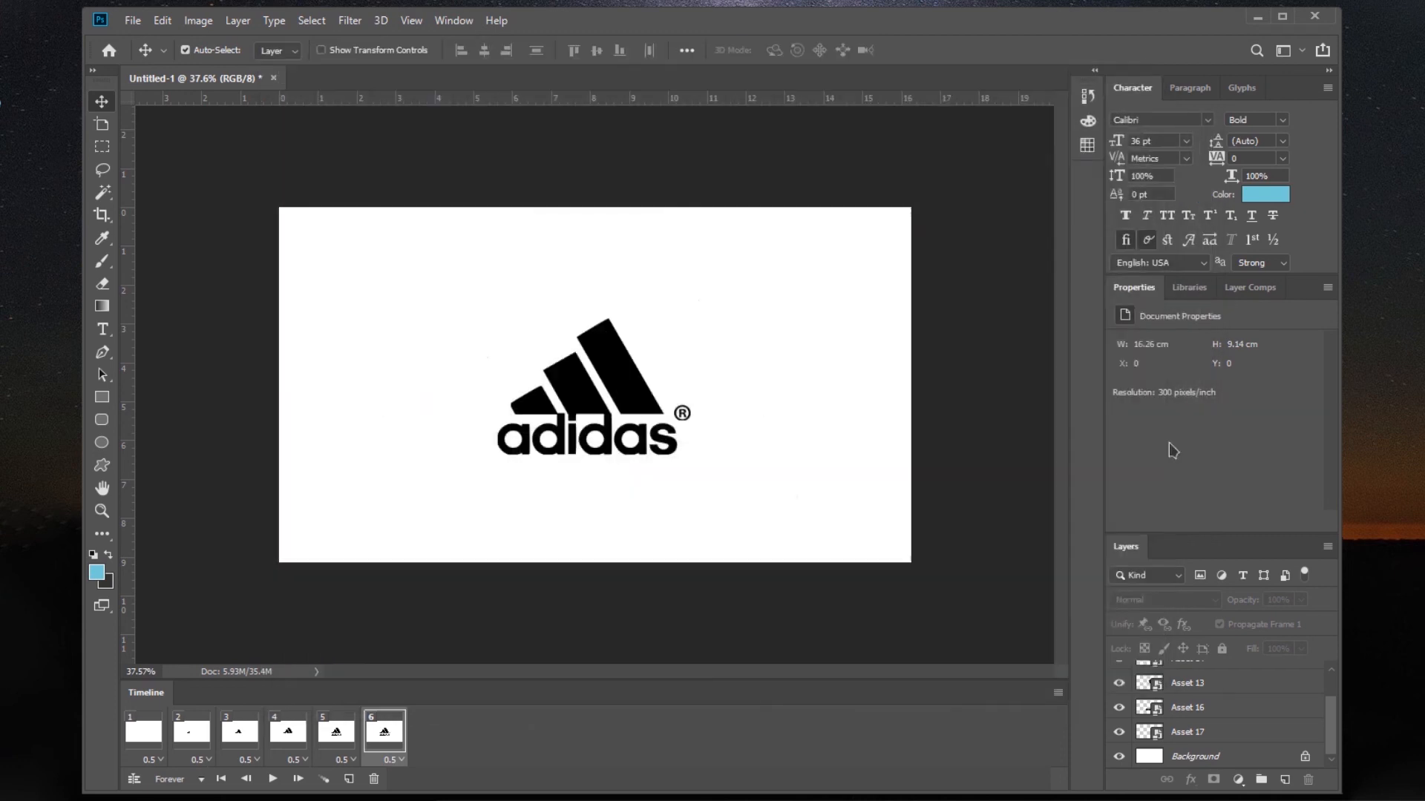
Step: Minimize Photoshop, open the assets folder on the desktop, and play the exported adidas GIF in Photos
click(1256, 22)
double_click(250, 31)
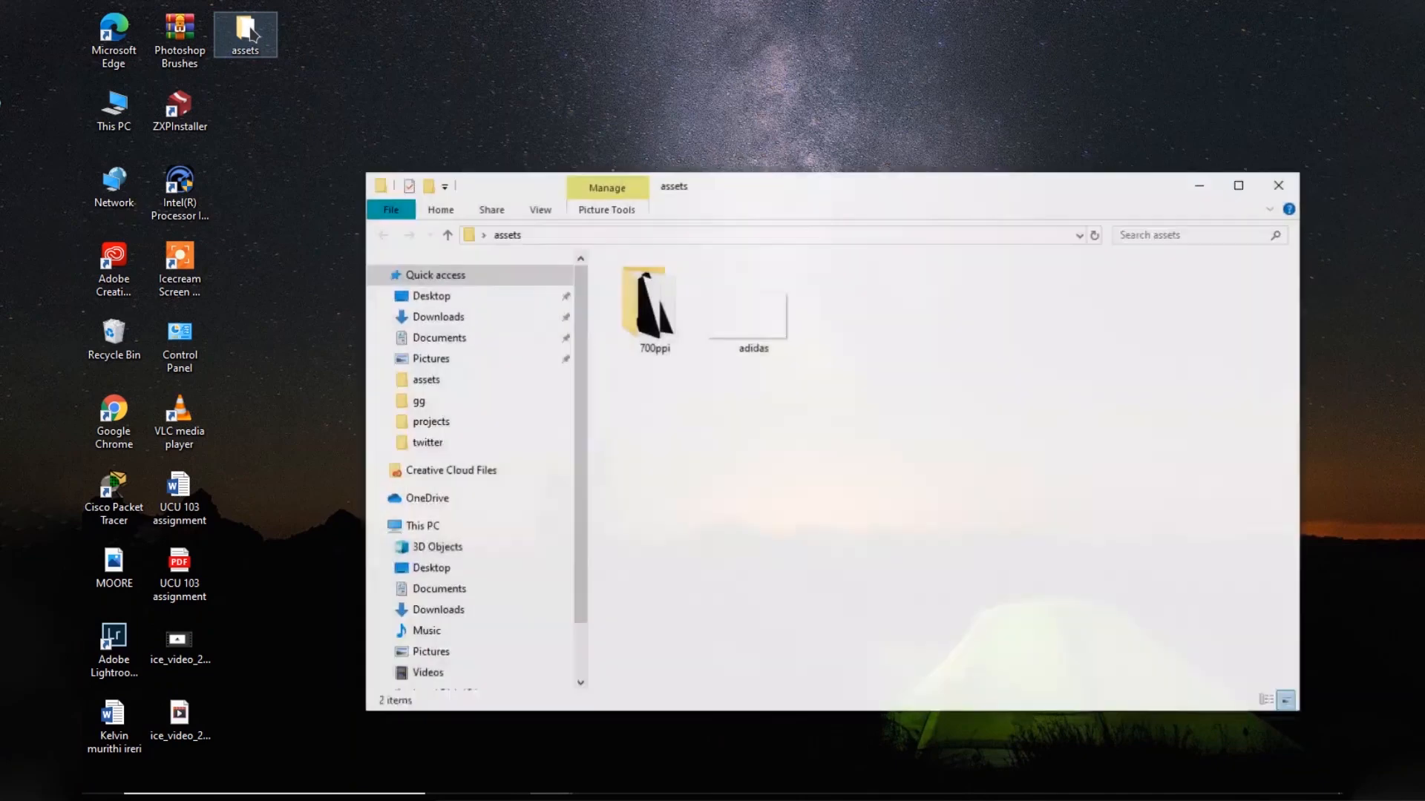
click(748, 324)
double_click(747, 314)
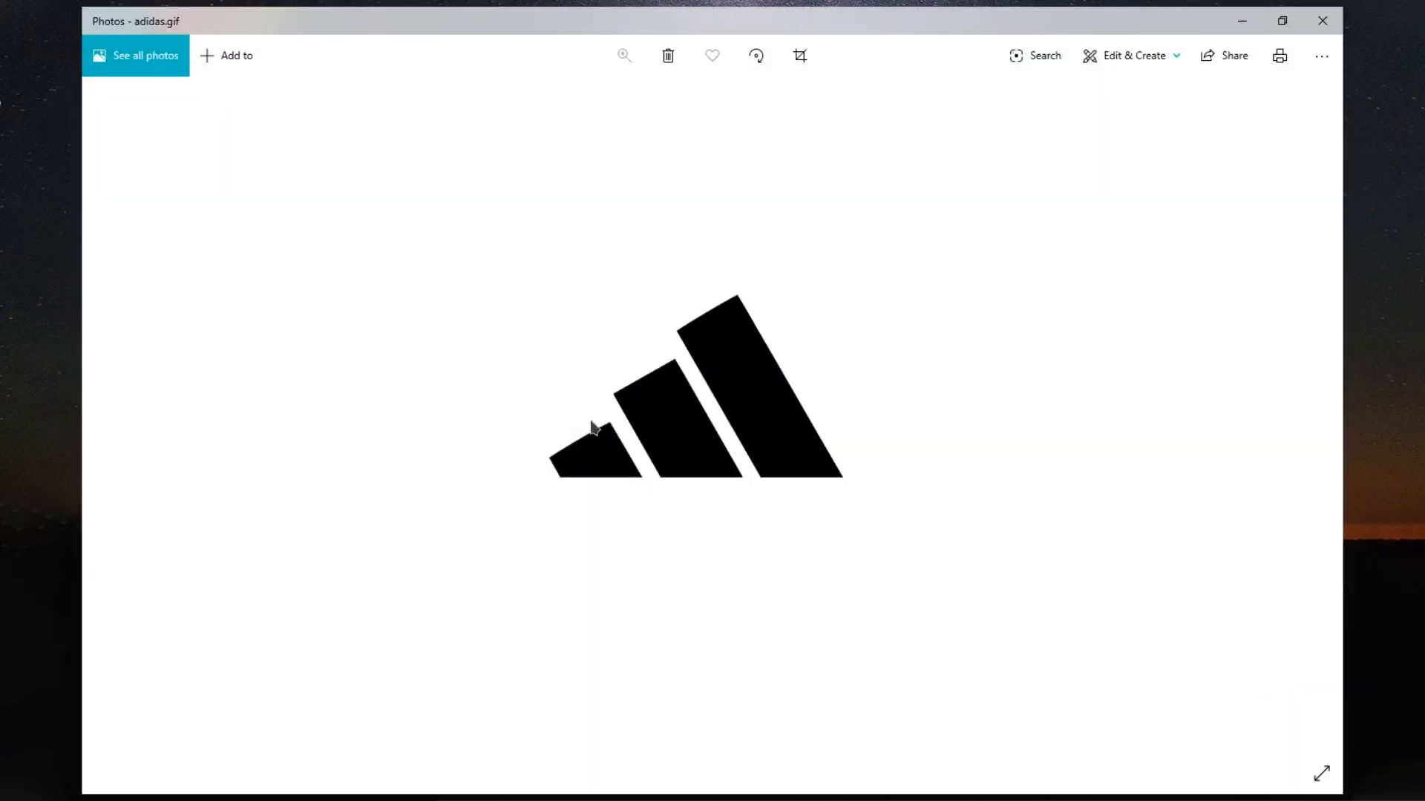